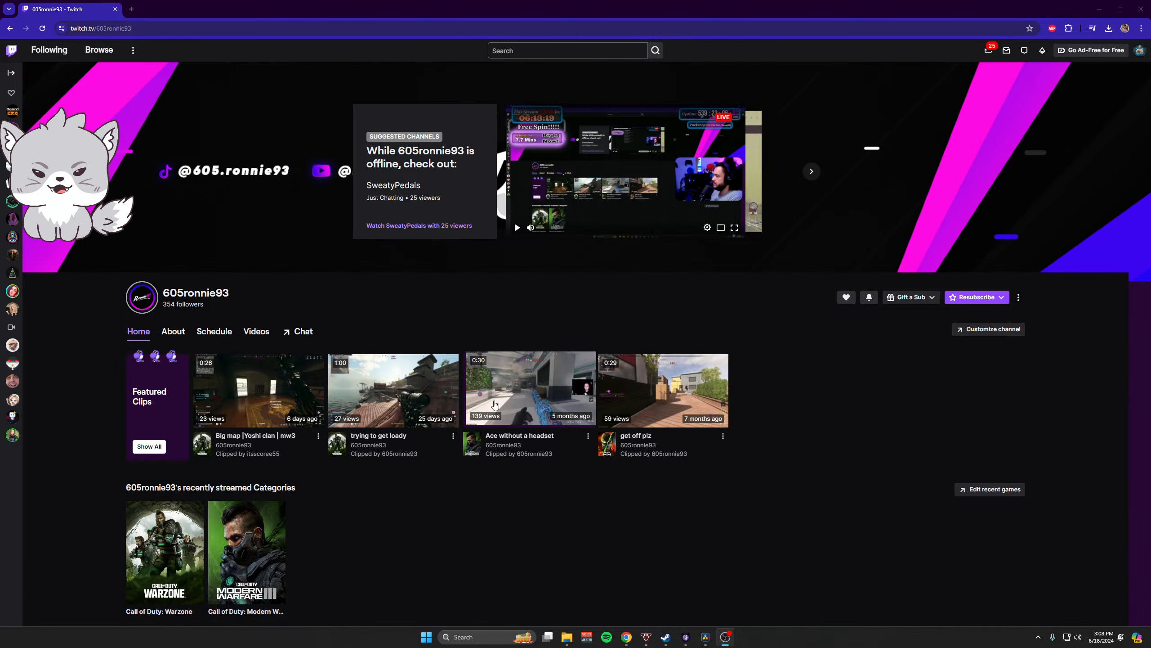
# - Open the featured clip "Ace without a headset", pause it, and copy its full URL
pyautogui.click(526, 394)
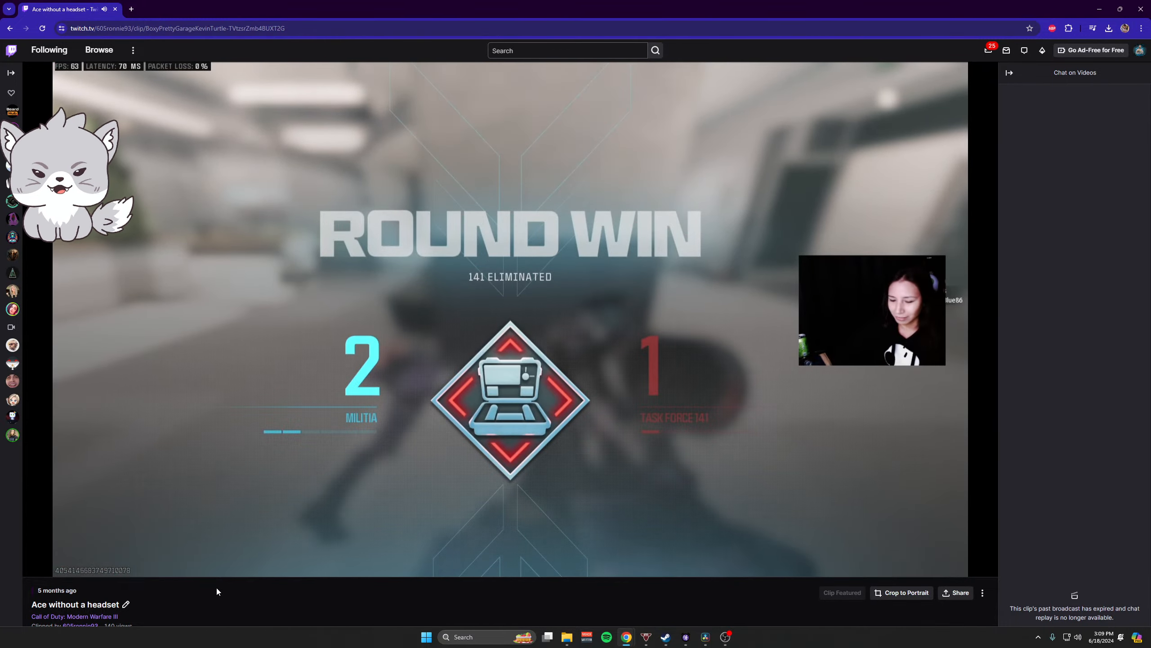
pyautogui.click(34, 565)
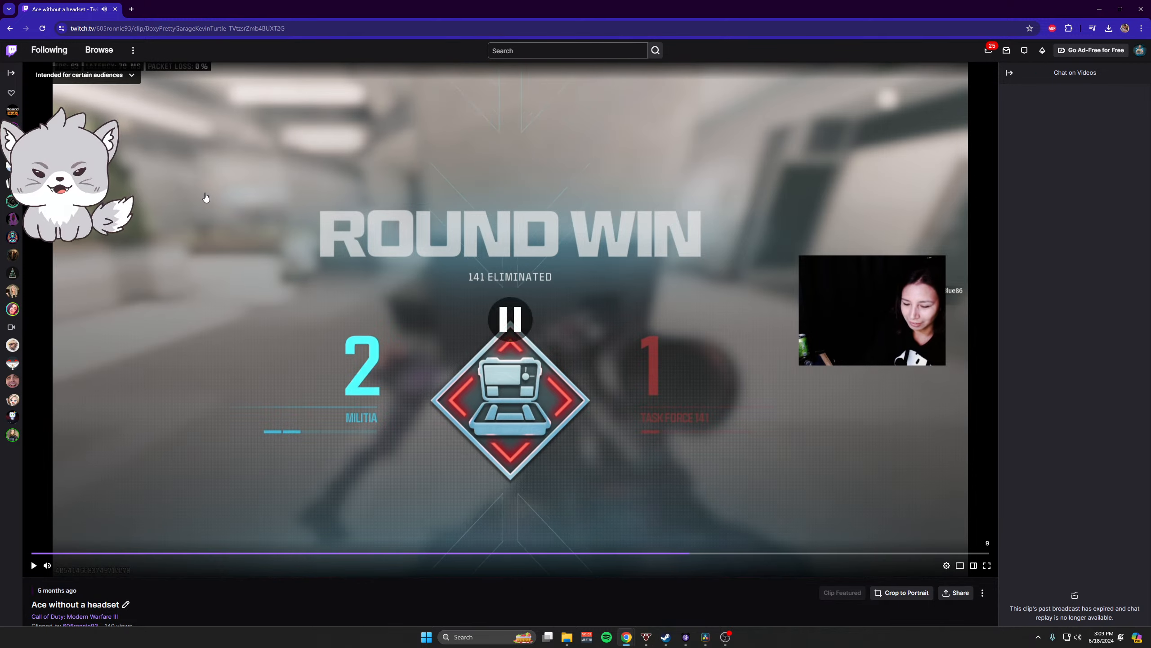
pyautogui.click(309, 25)
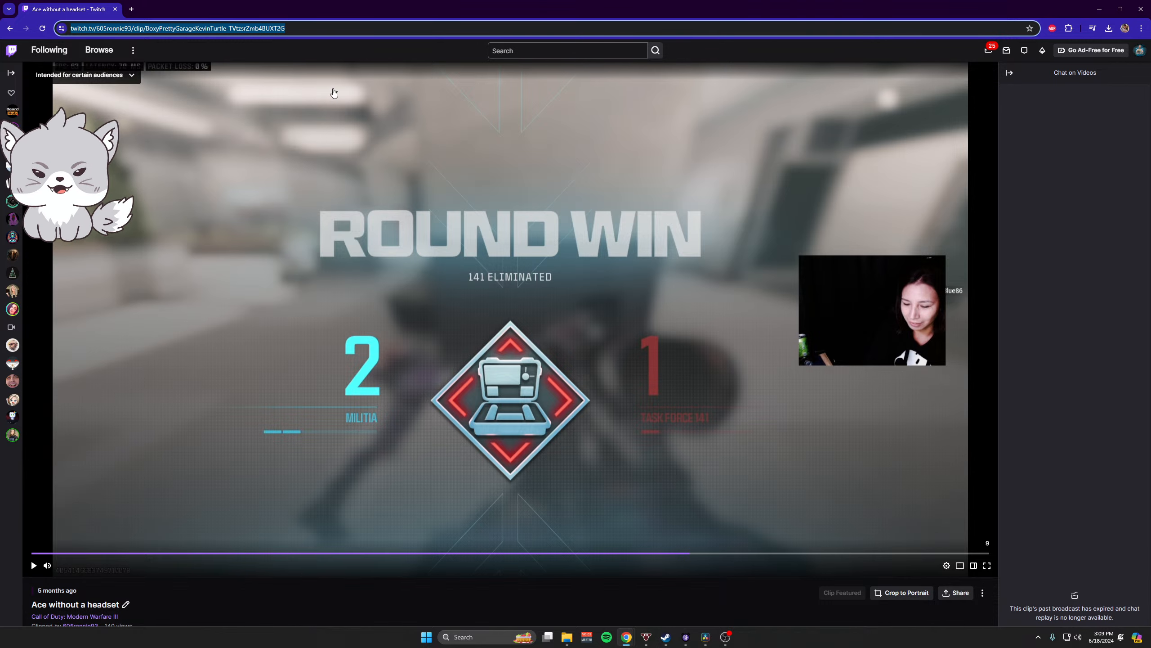
pyautogui.click(317, 28)
pyautogui.moveTo(347, 28); pyautogui.dragTo(70, 28)
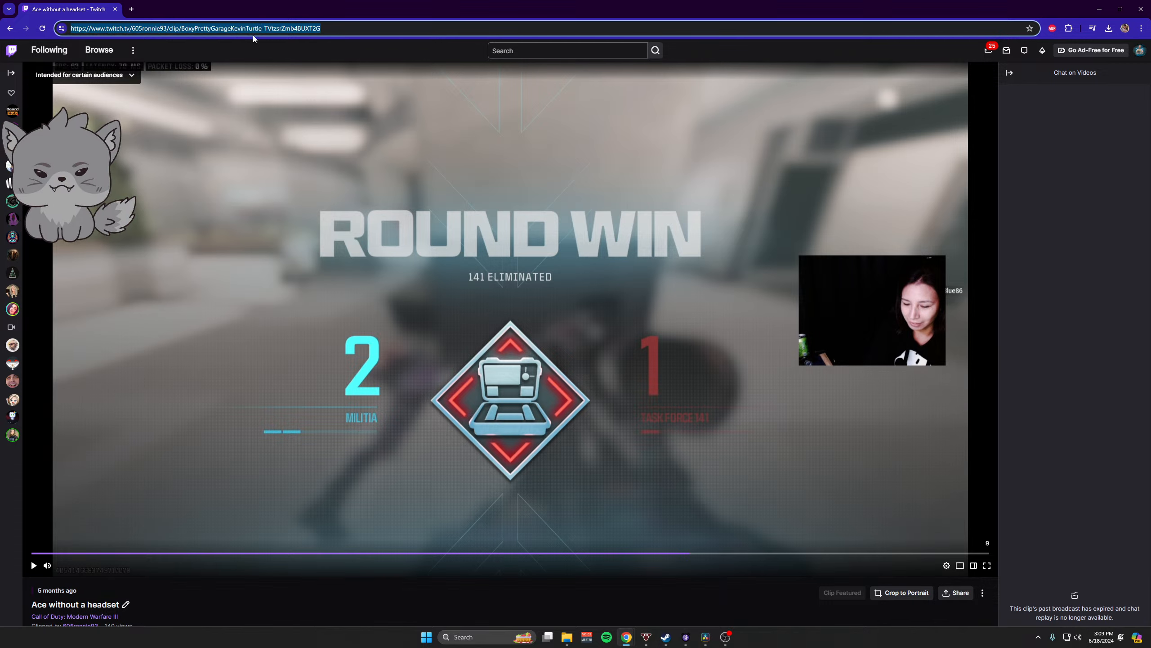
pyautogui.click(354, 29)
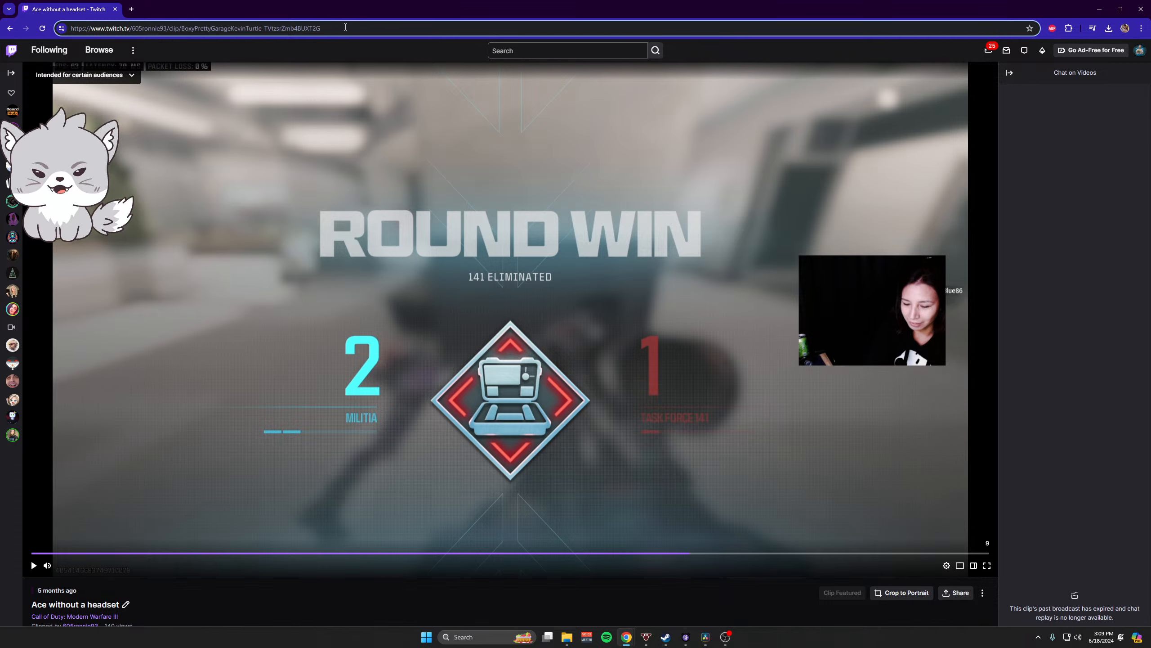
pyautogui.hotkey('ctrl', 'a')
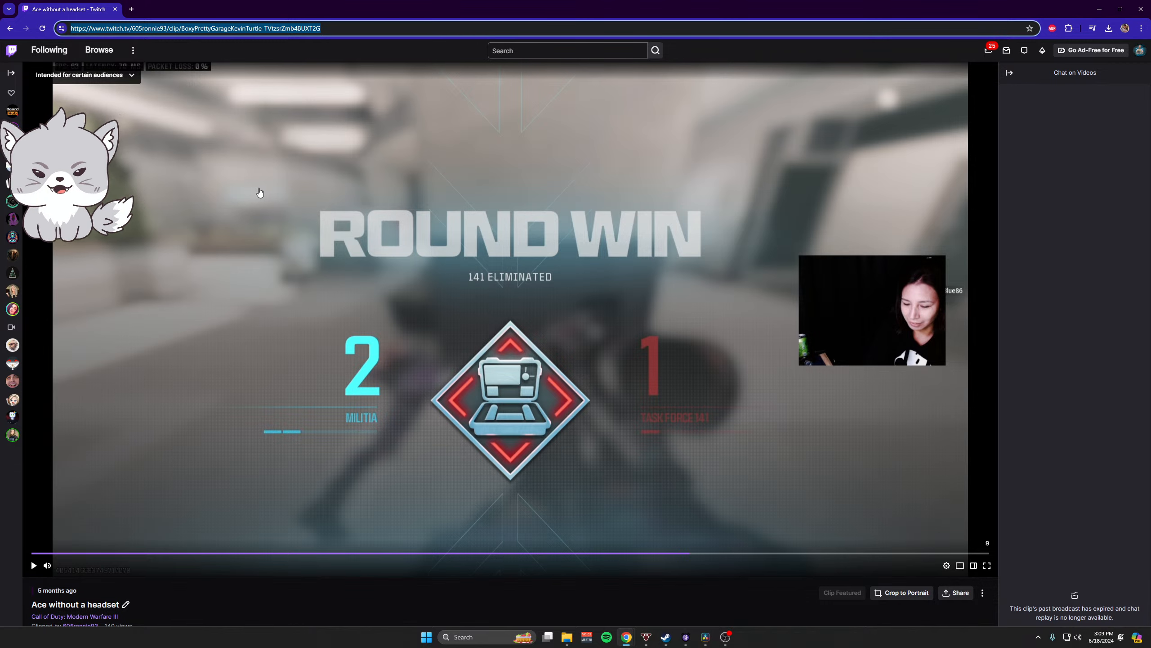
# - Open the bookmarked Clipr Twitch Clip Downloader from the Converters folder under Assets in a new tab
pyautogui.click(132, 10)
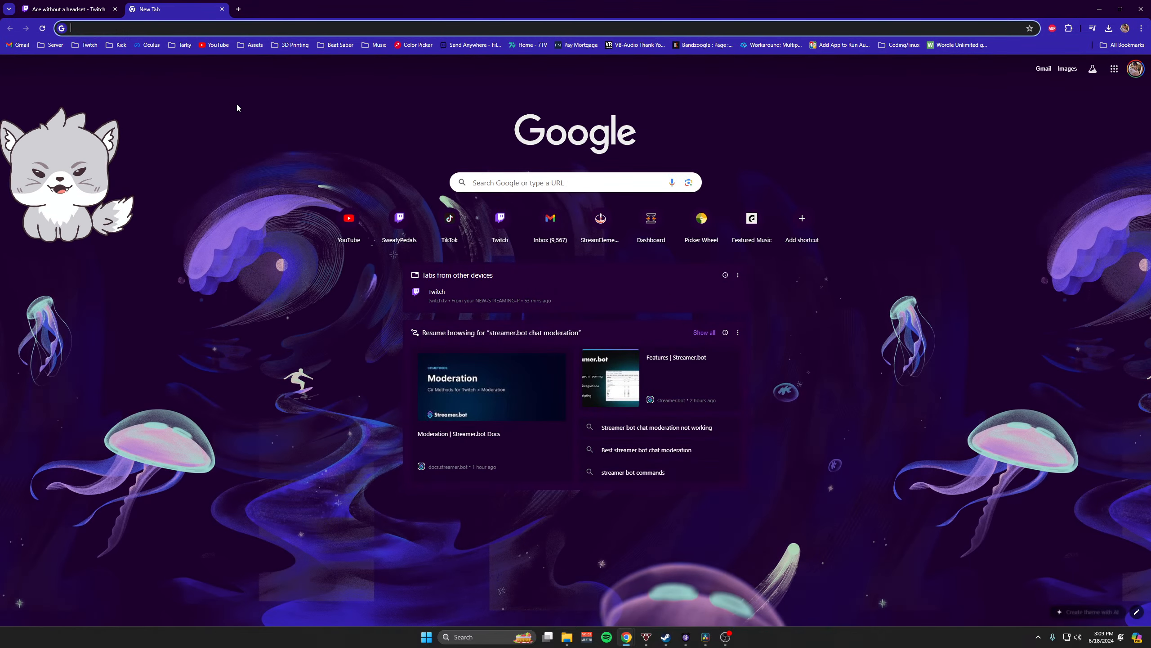
pyautogui.click(254, 46)
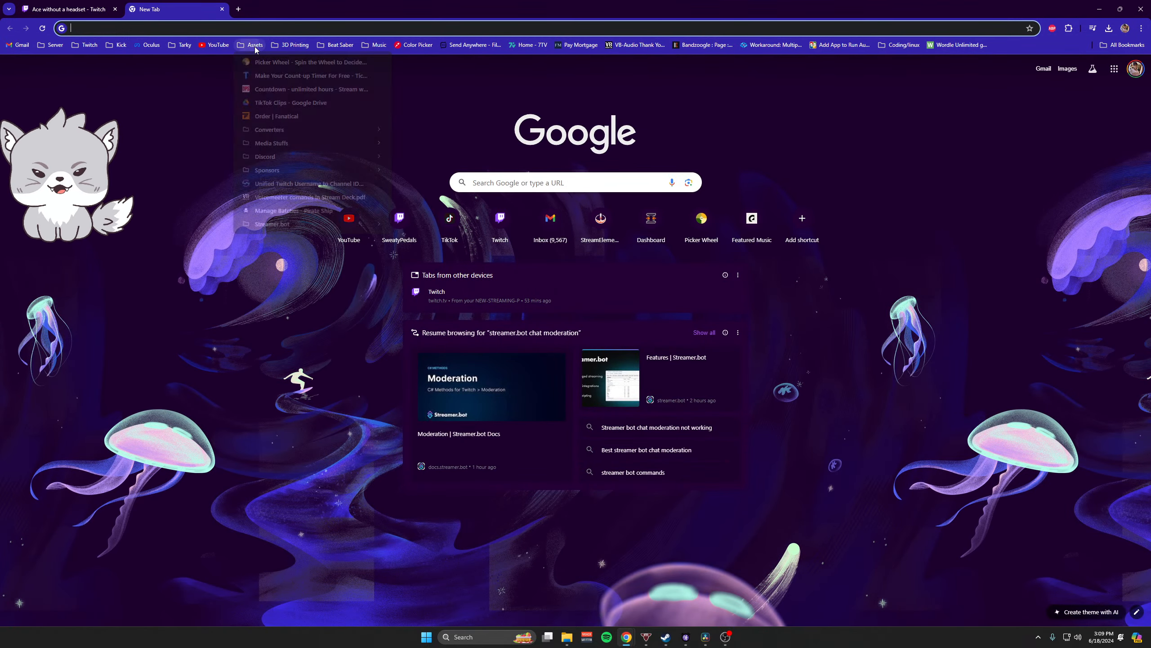
pyautogui.moveTo(290, 130)
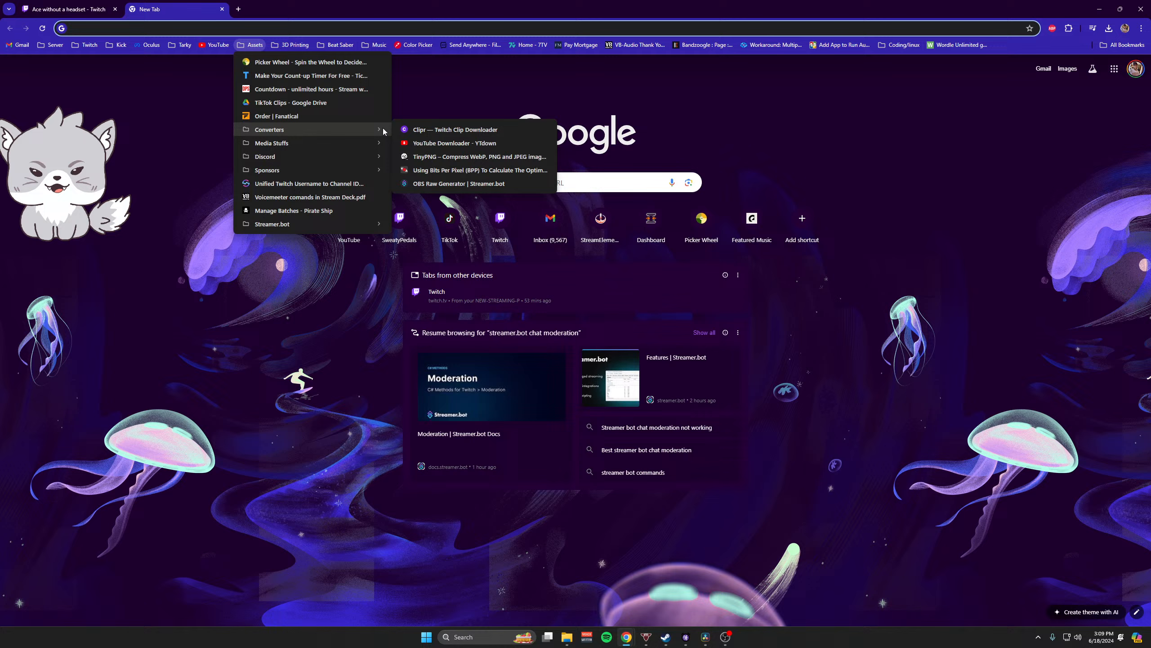
pyautogui.click(446, 129)
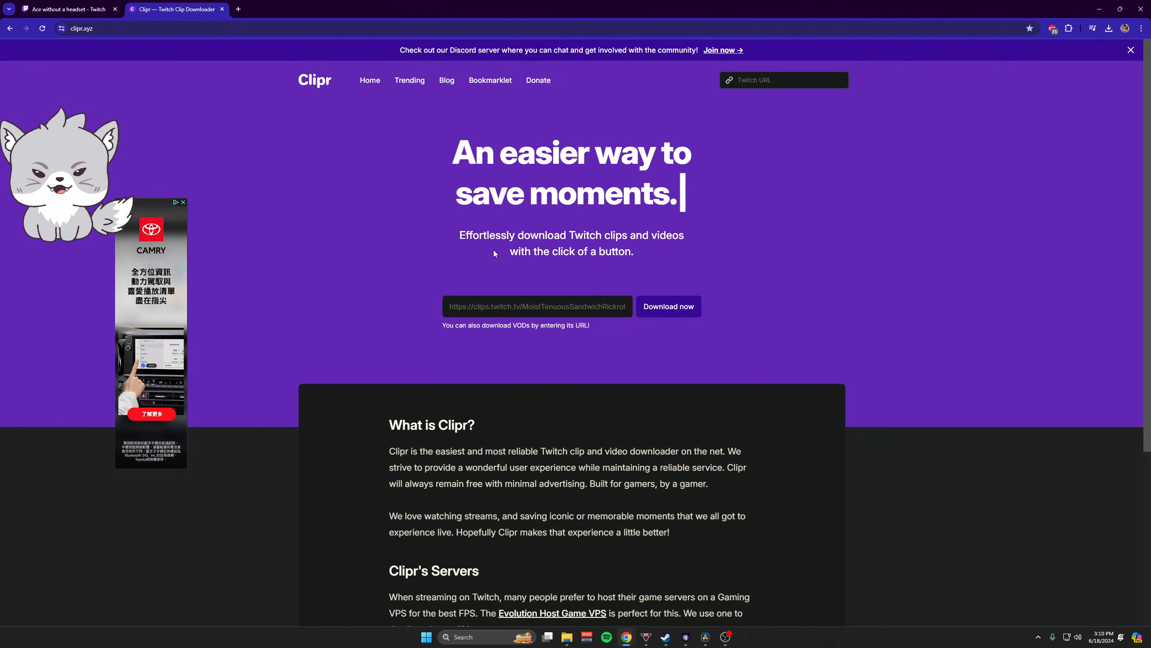
# - Submit the copied Twitch clip URL to Clipr to get its download options
pyautogui.click(518, 311)
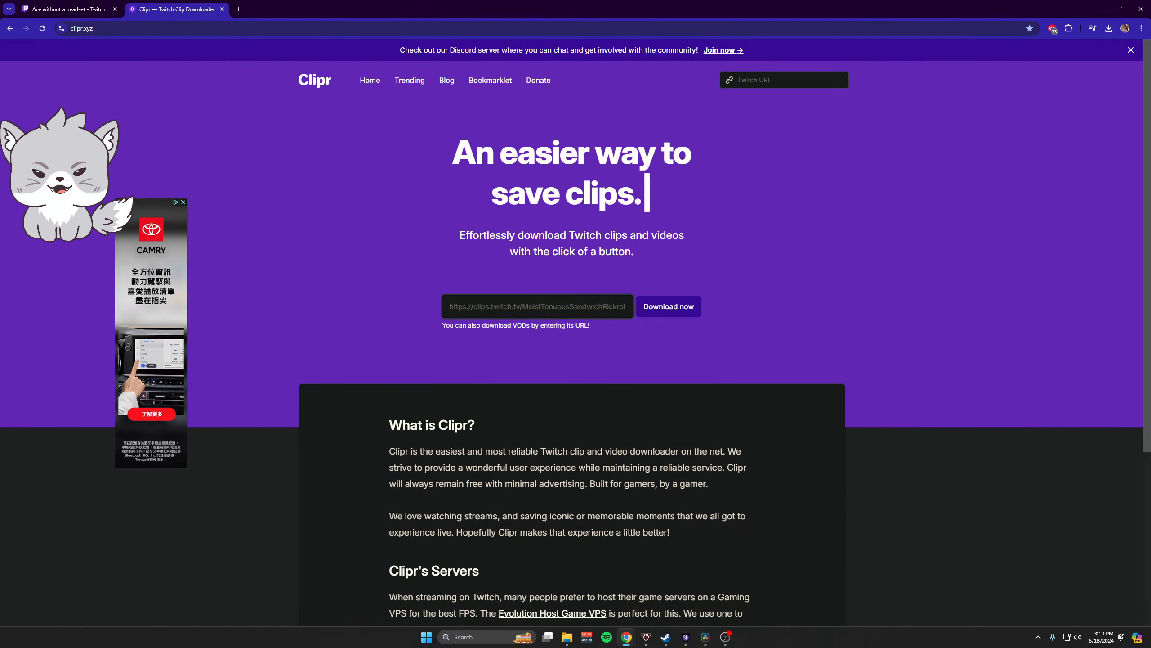
pyautogui.write('https://clips.twitch.tv/BoxyPrettyGarageKevinTurtle-TVtzsrZmb4BUXT2G')
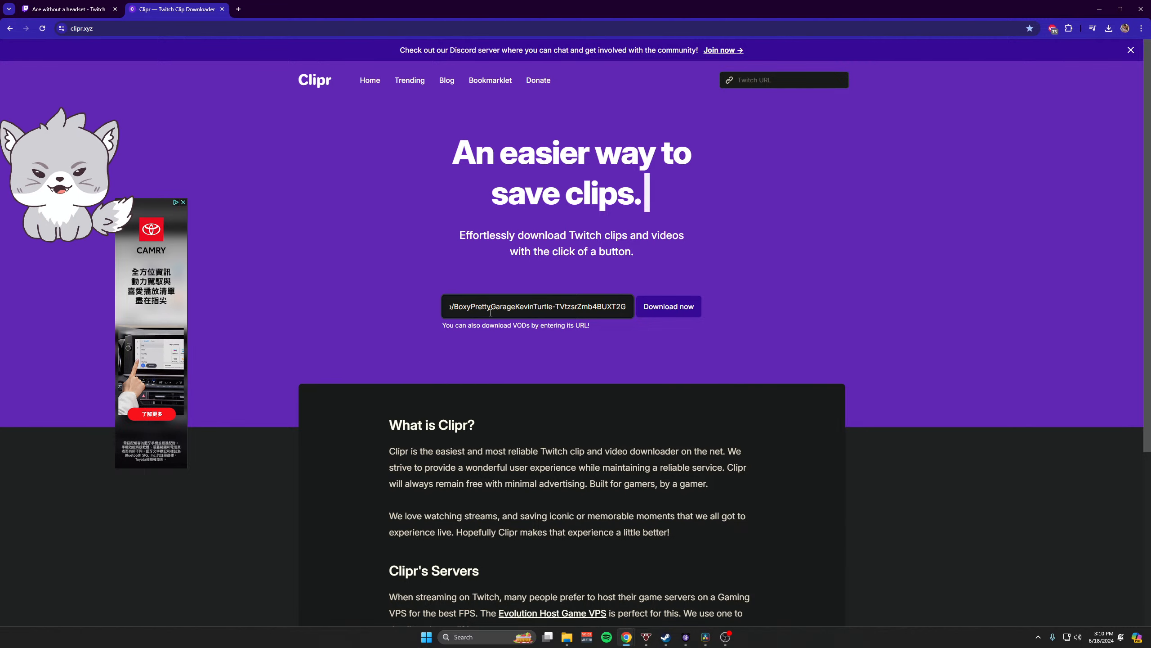
pyautogui.click(663, 310)
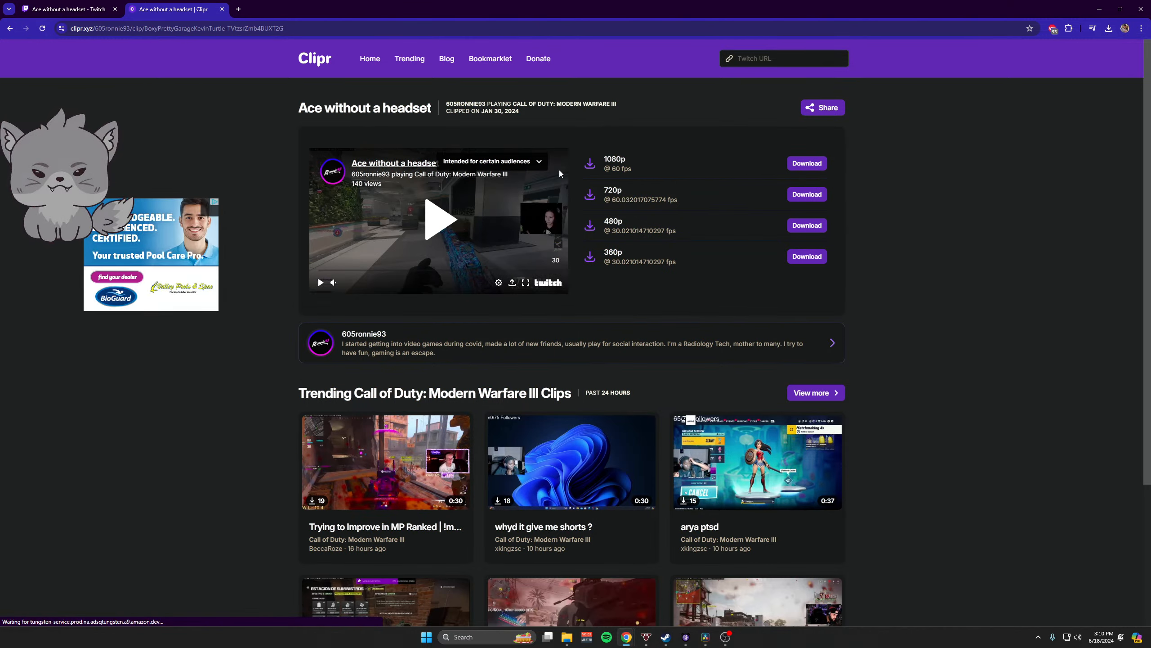
# - Download the clip in 1080p at 60 fps and show the downloaded file in its folder
pyautogui.moveTo(633, 168); pyautogui.dragTo(608, 154)
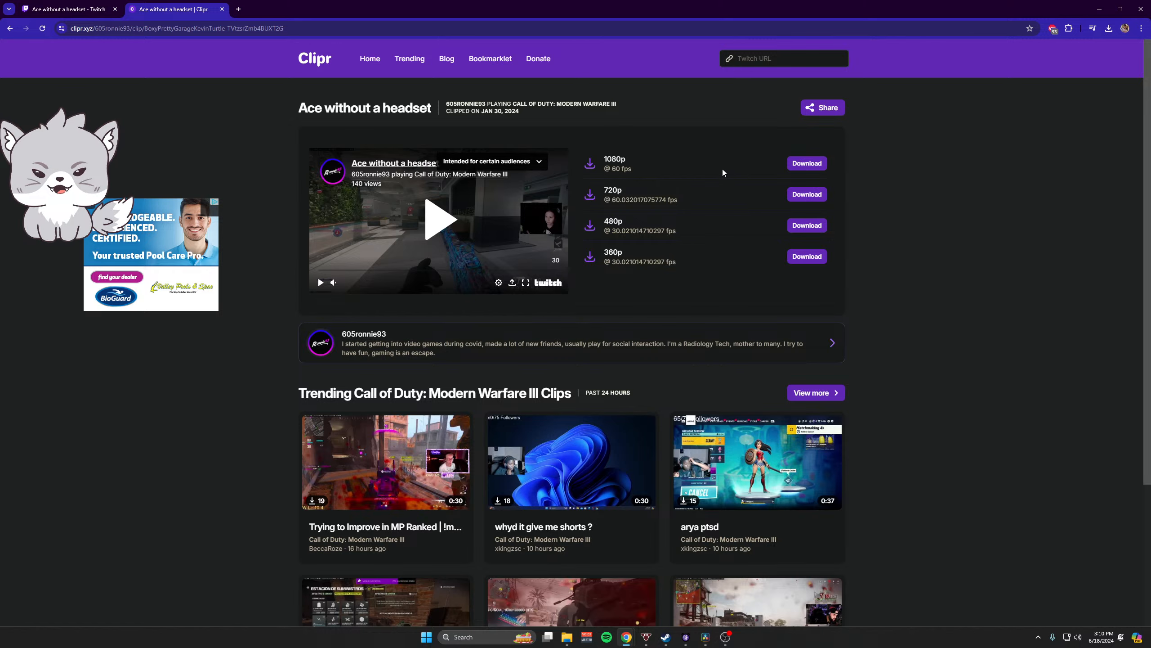
pyautogui.click(815, 162)
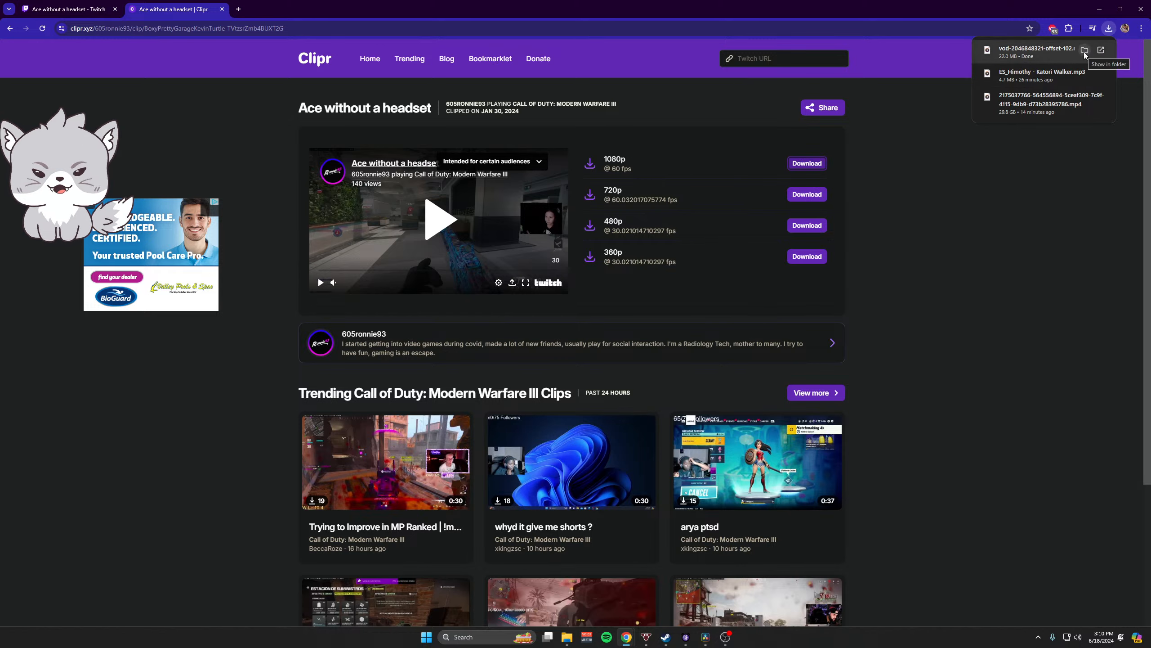
pyautogui.click(1085, 50)
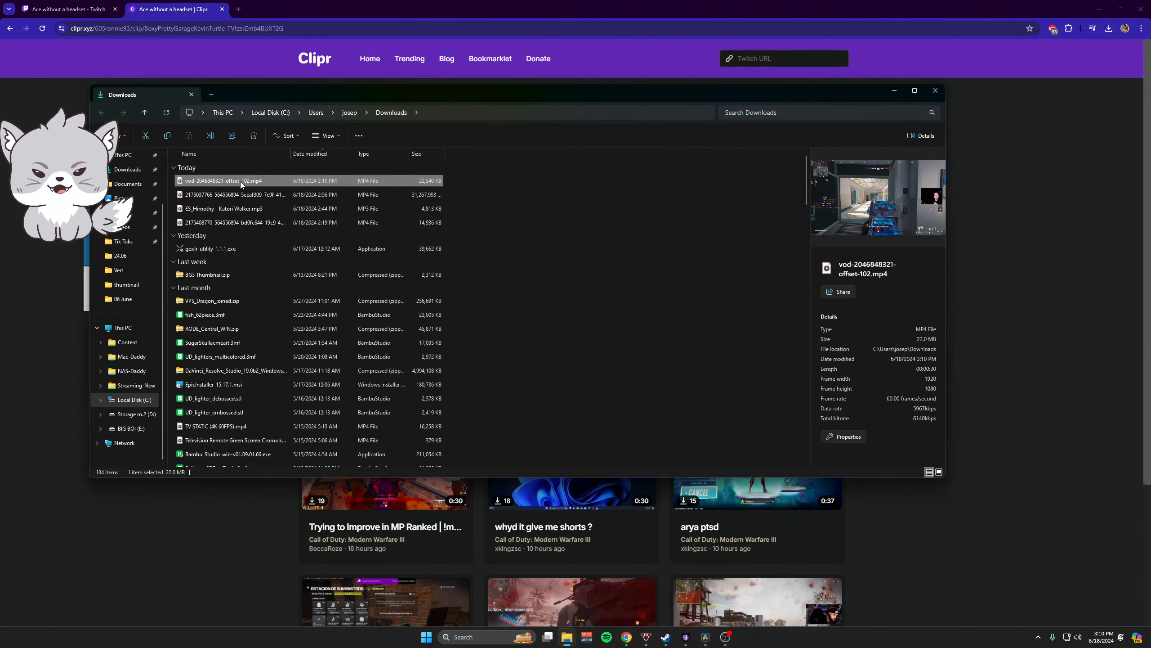
# - Rename the downloaded clip file as Ronnie_Clip_example.mp4
pyautogui.click(240, 181)
pyautogui.click(239, 206)
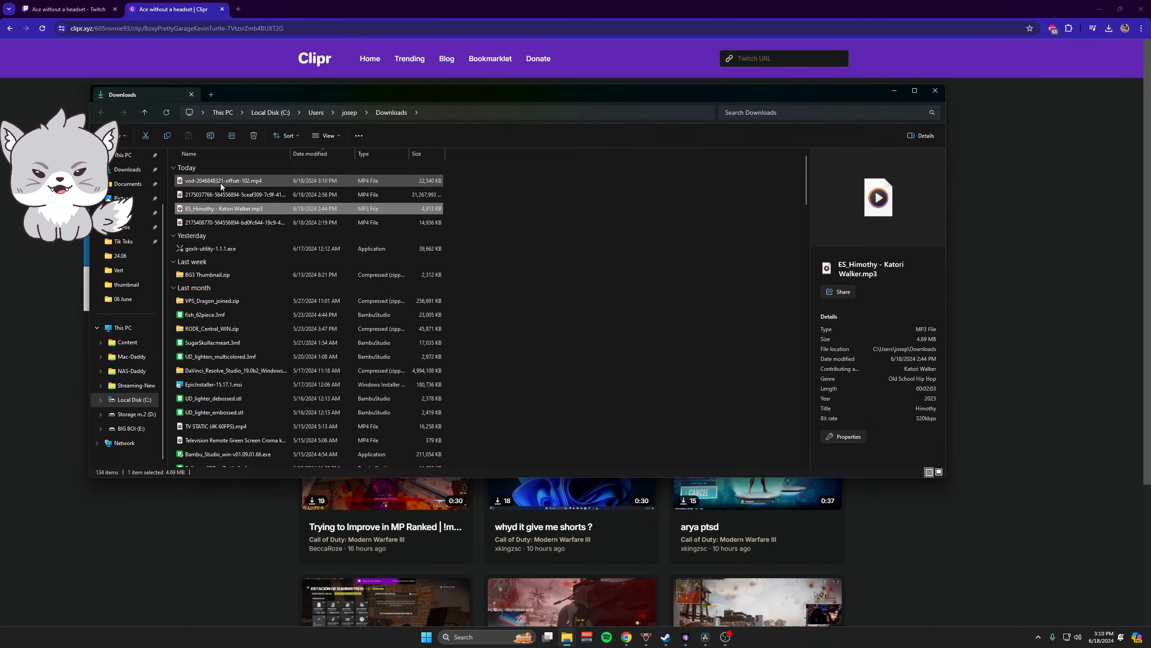
pyautogui.click(230, 182)
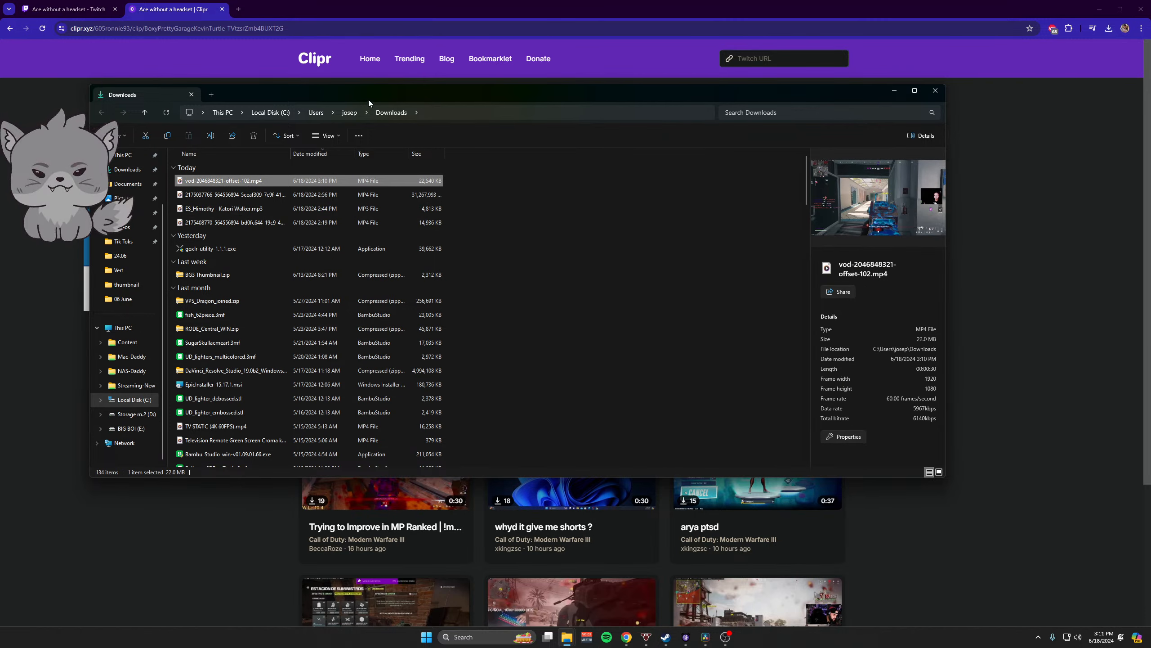
pyautogui.press('F2')
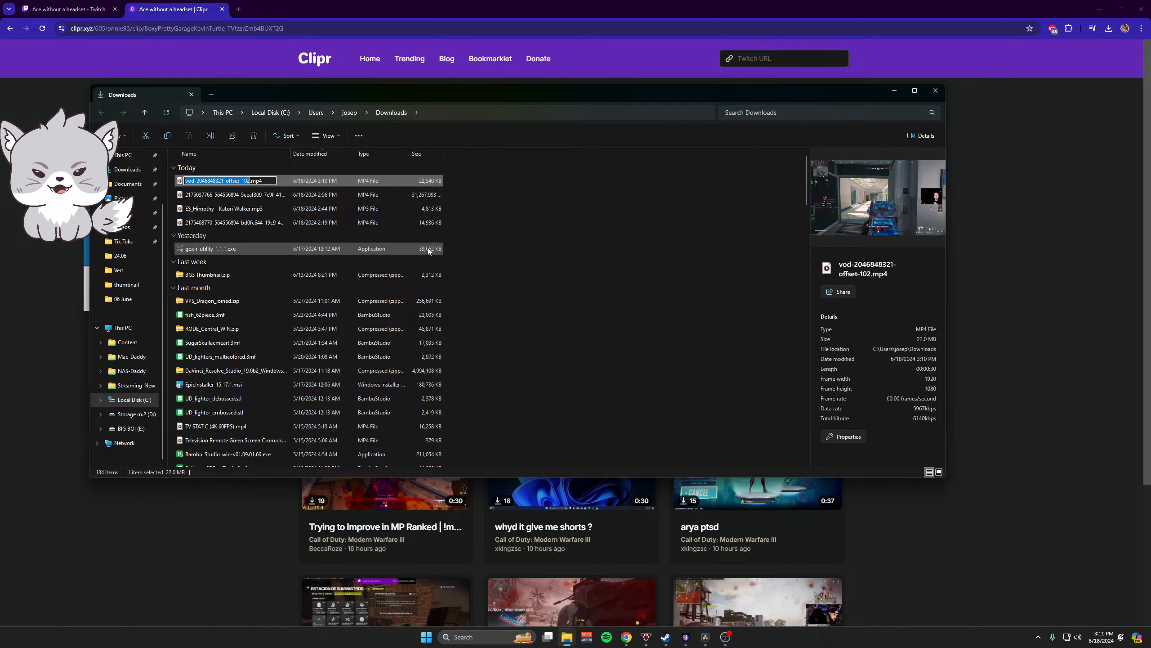
pyautogui.write('Ron')
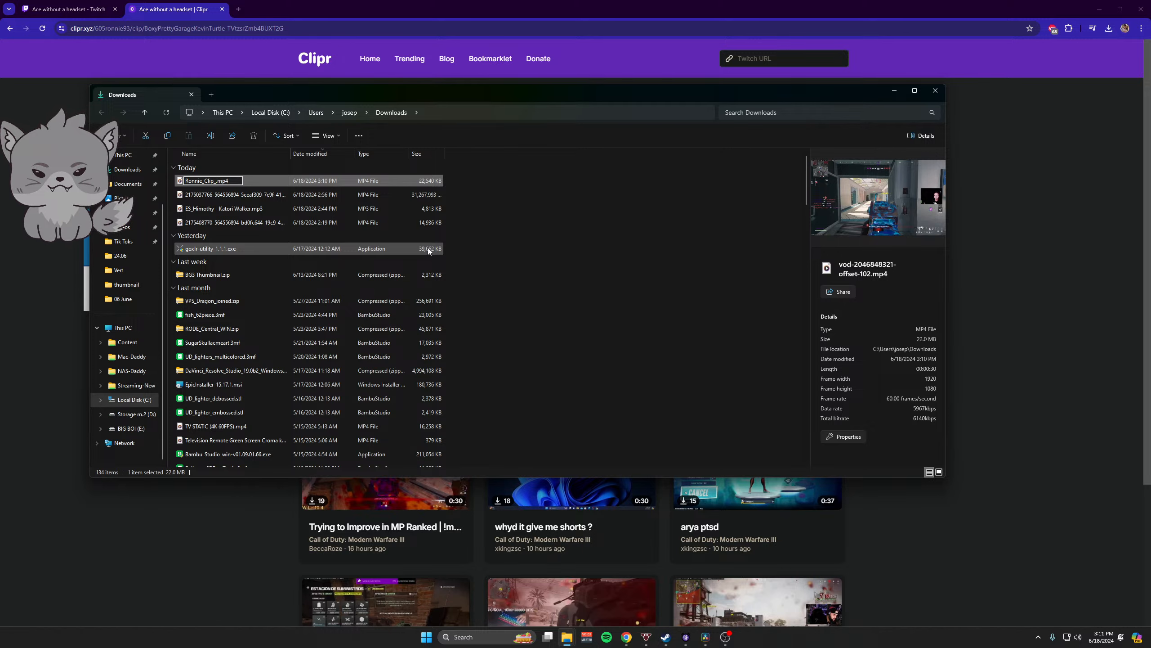
pyautogui.write('nie_Clip_example')
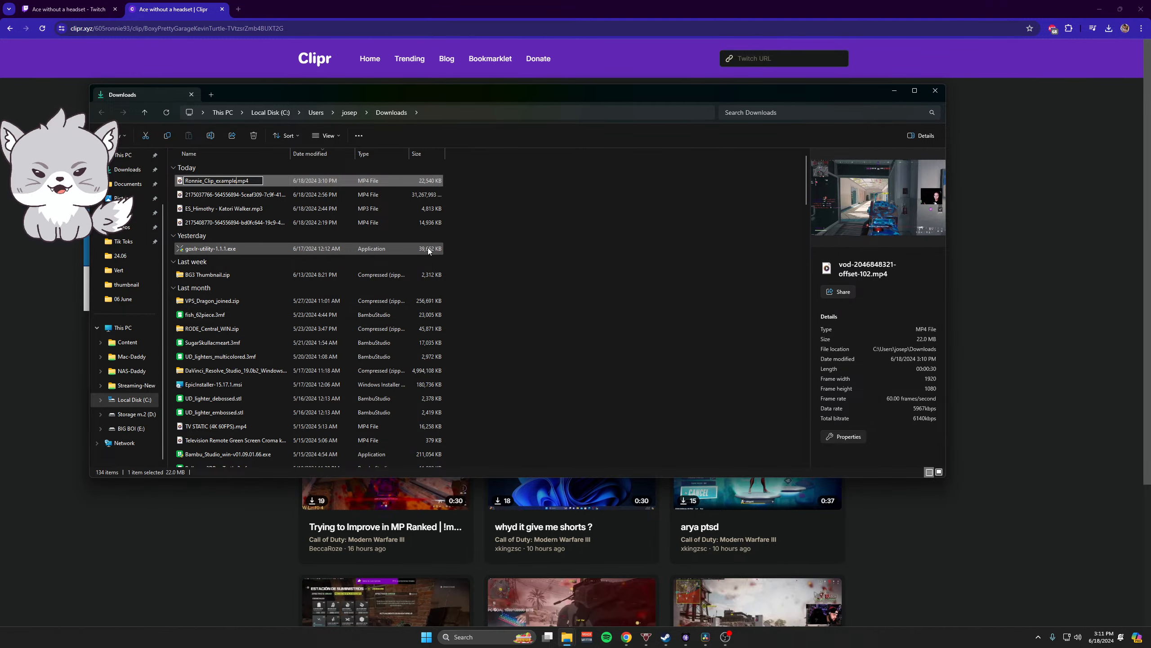
pyautogui.press('Return')
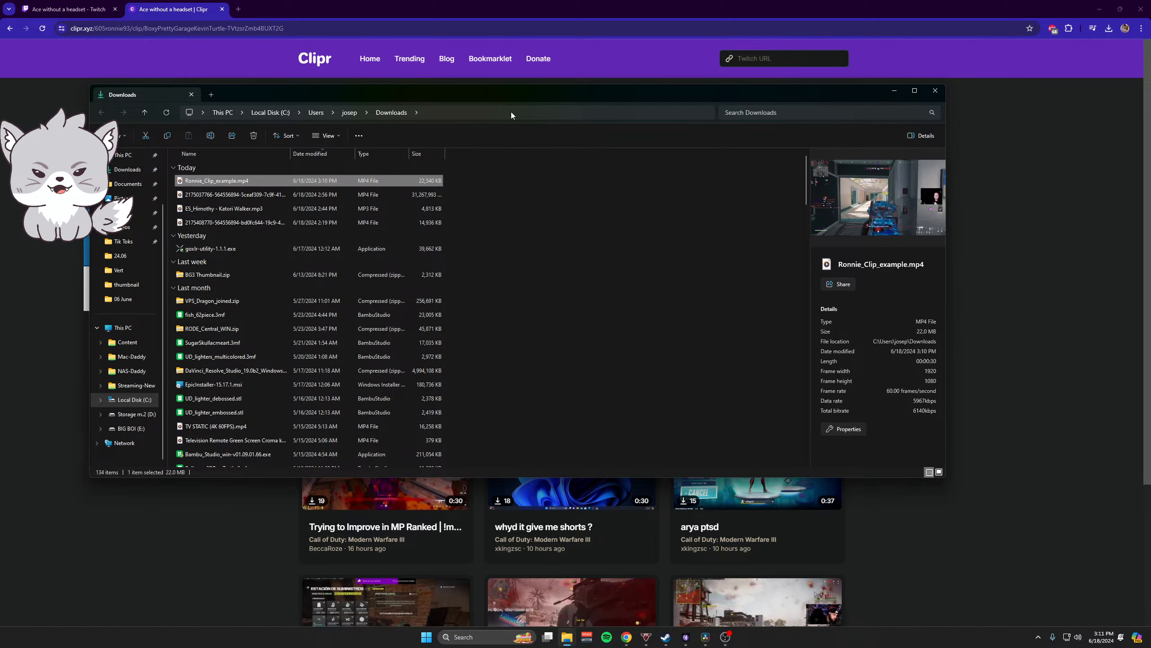
# - Clear the Downloads window and the browser off the screen and switch to DaVinci Resolve
pyautogui.moveTo(464, 88); pyautogui.dragTo(1150, 136)
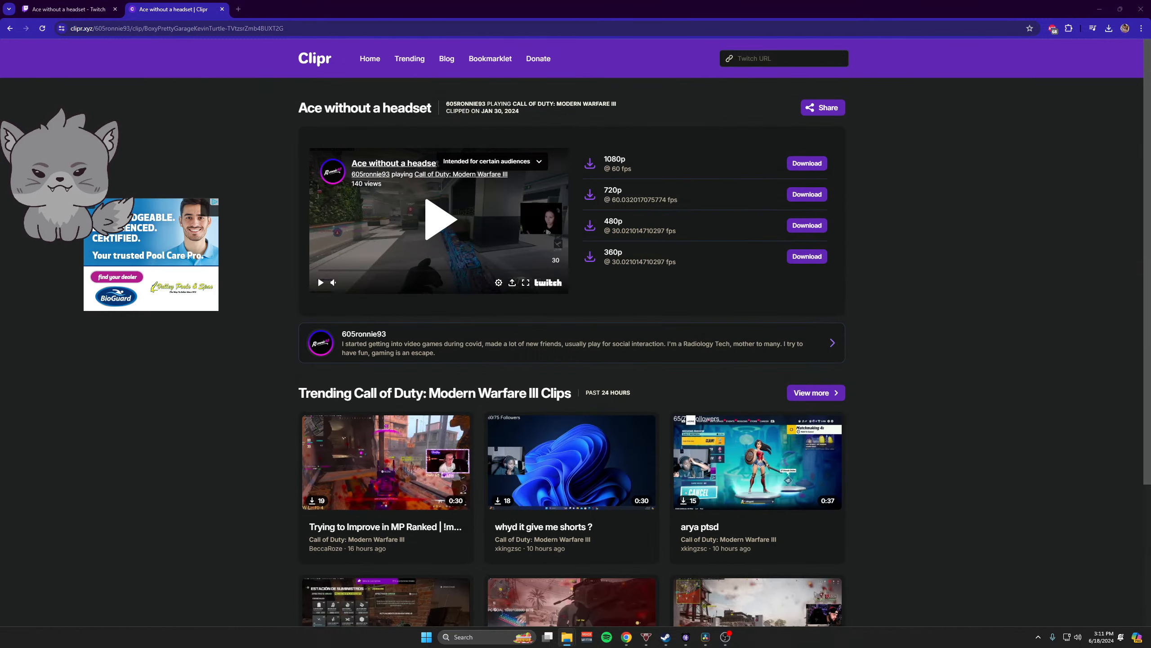
pyautogui.click(1141, 6)
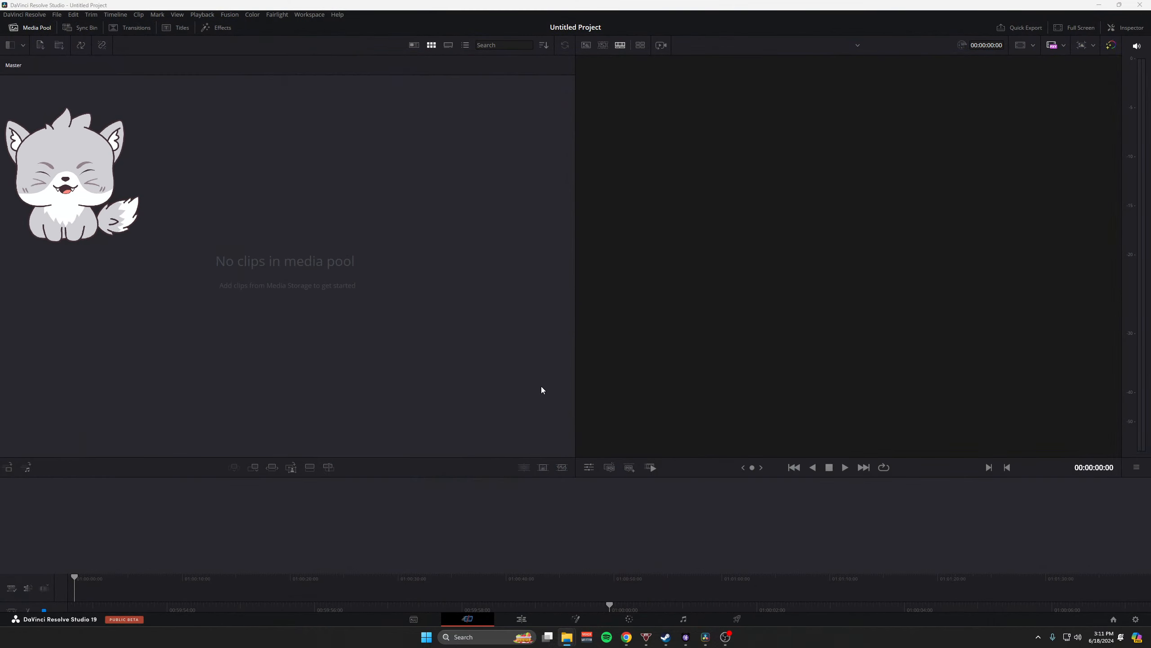
pyautogui.click(1108, 6)
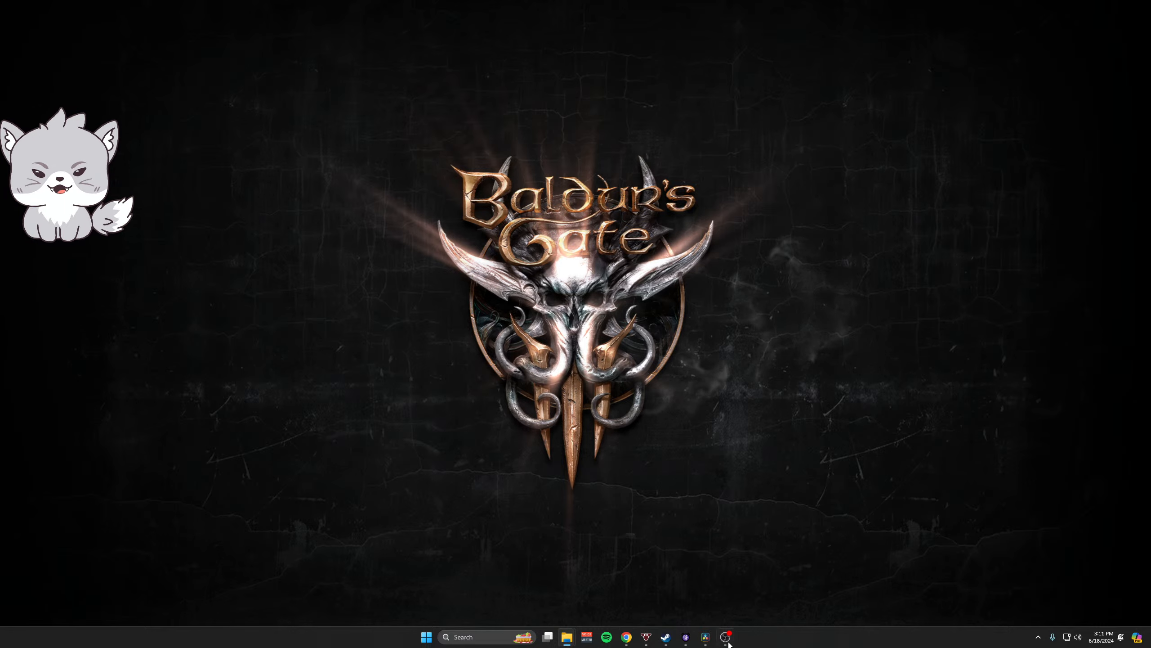
pyautogui.click(705, 637)
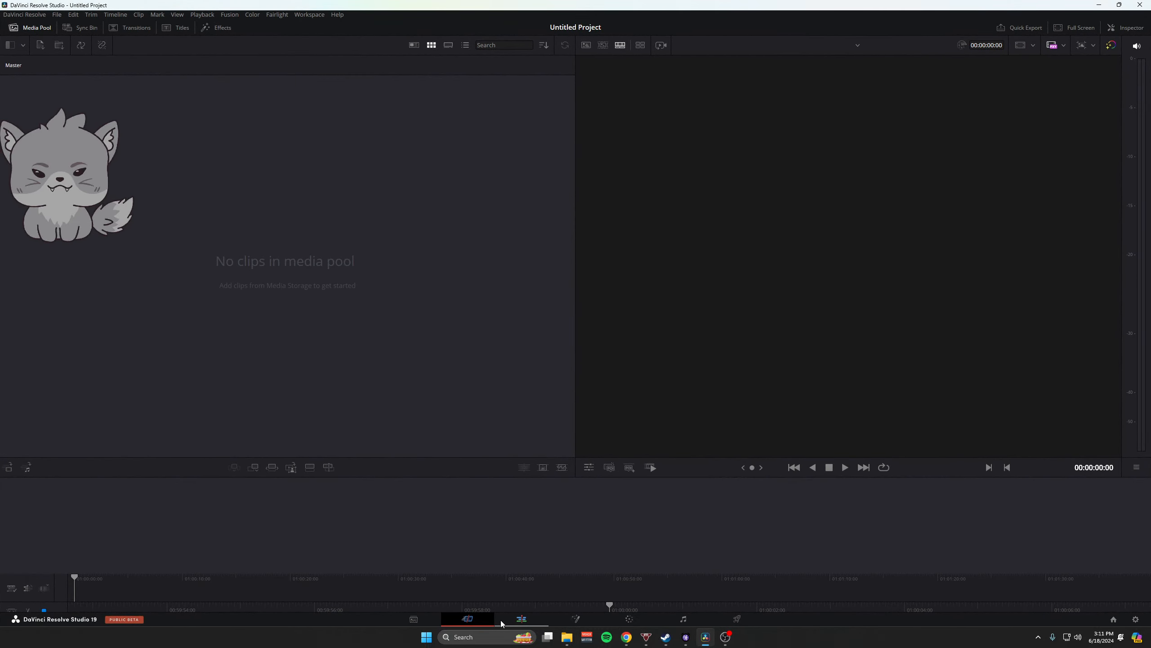
# - Look through the Edit, Fusion, Color, Fairlight and Deliver pages and return to the Cut page
pyautogui.click(521, 619)
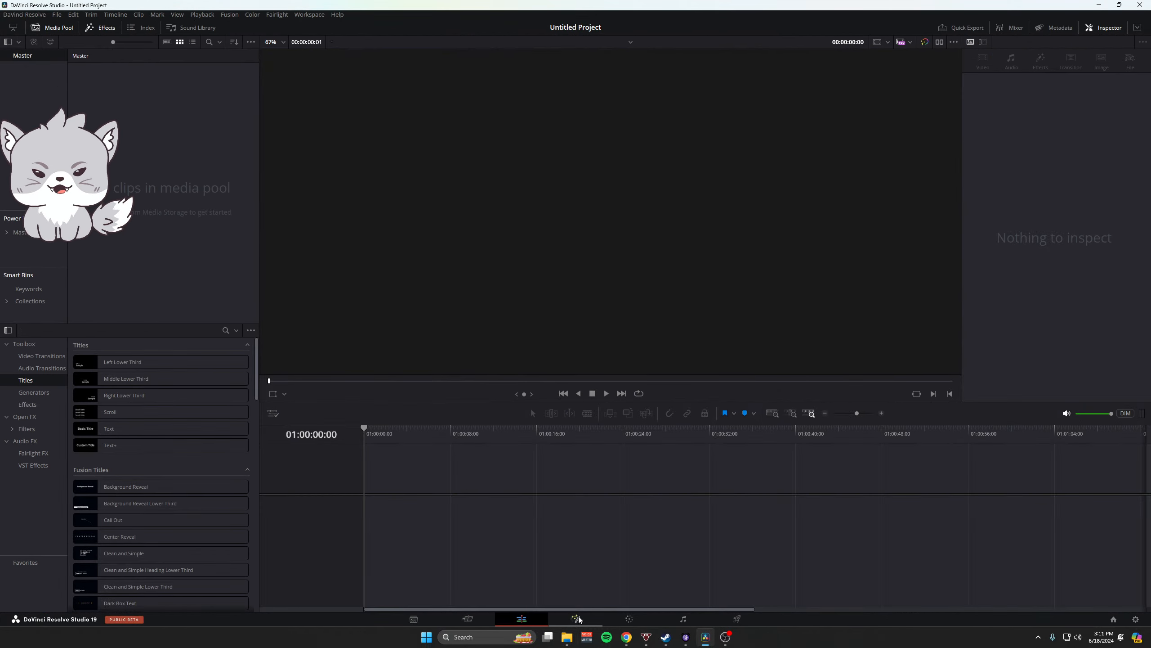
pyautogui.click(577, 619)
pyautogui.click(630, 620)
pyautogui.click(683, 620)
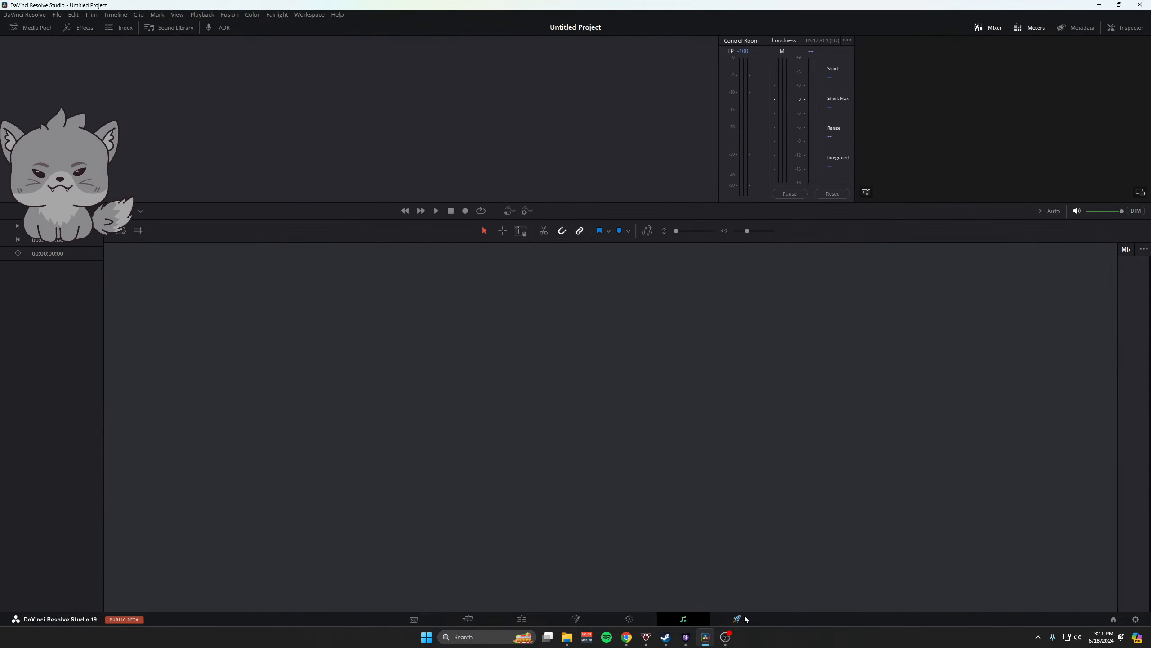
pyautogui.click(743, 619)
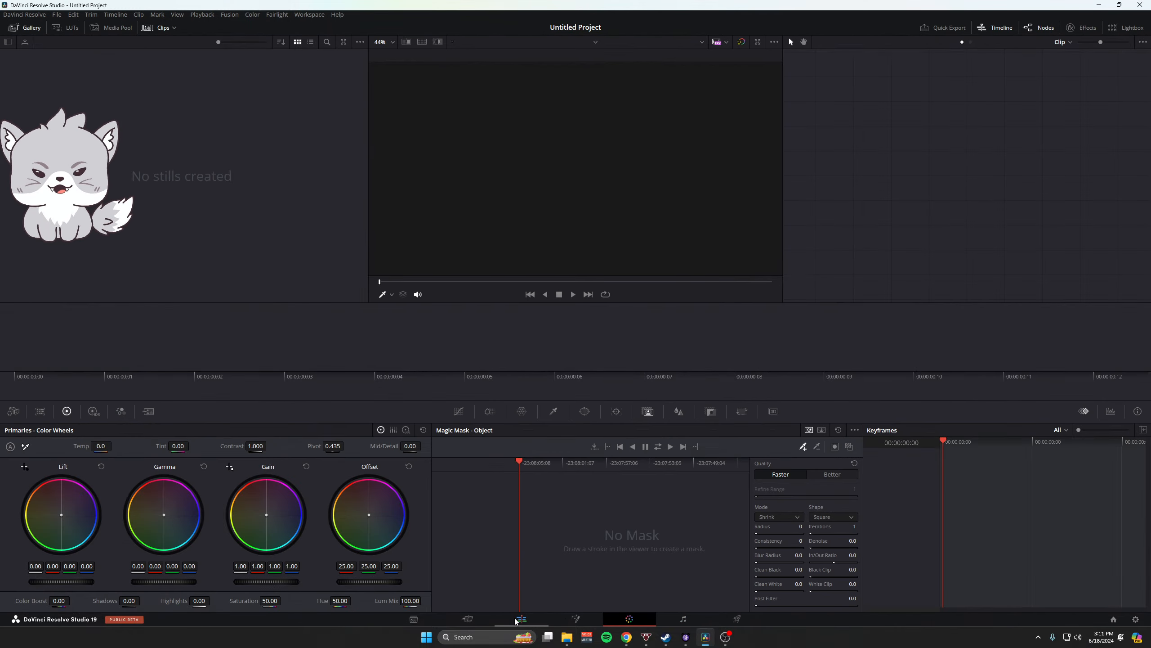
pyautogui.click(484, 621)
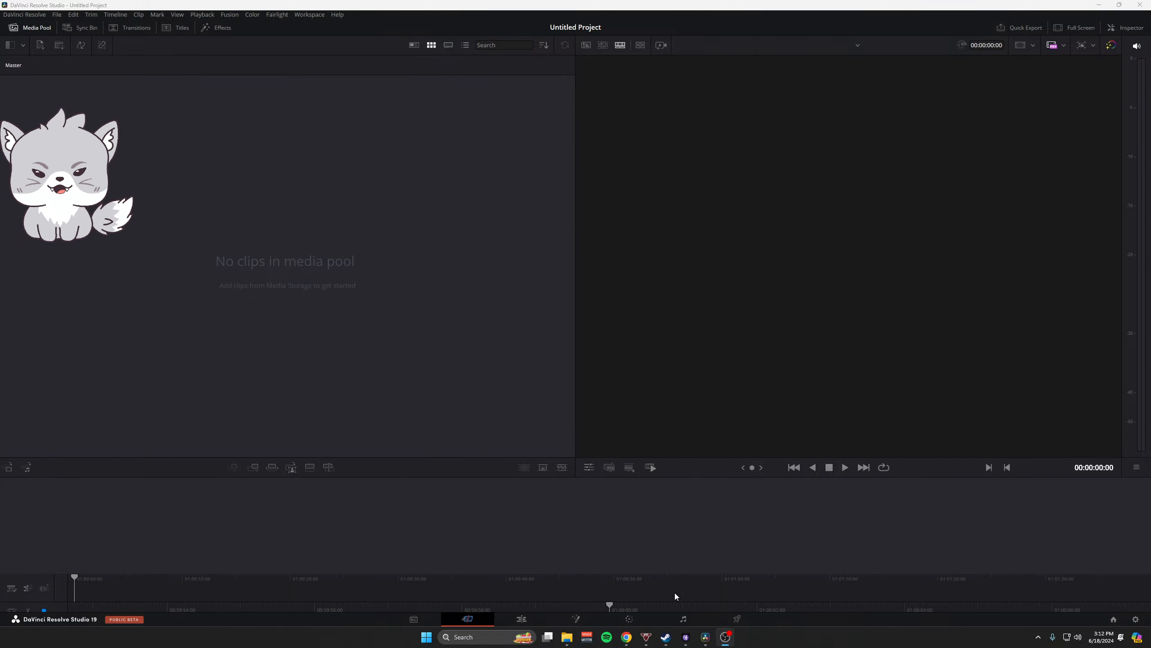
# - Import Ronnie_Clip_example.mp4 from the Downloads folder into the media pool and change the project frame rate to match it
pyautogui.moveTo(726, 635)
pyautogui.moveTo(716, 576)
pyautogui.click(567, 636)
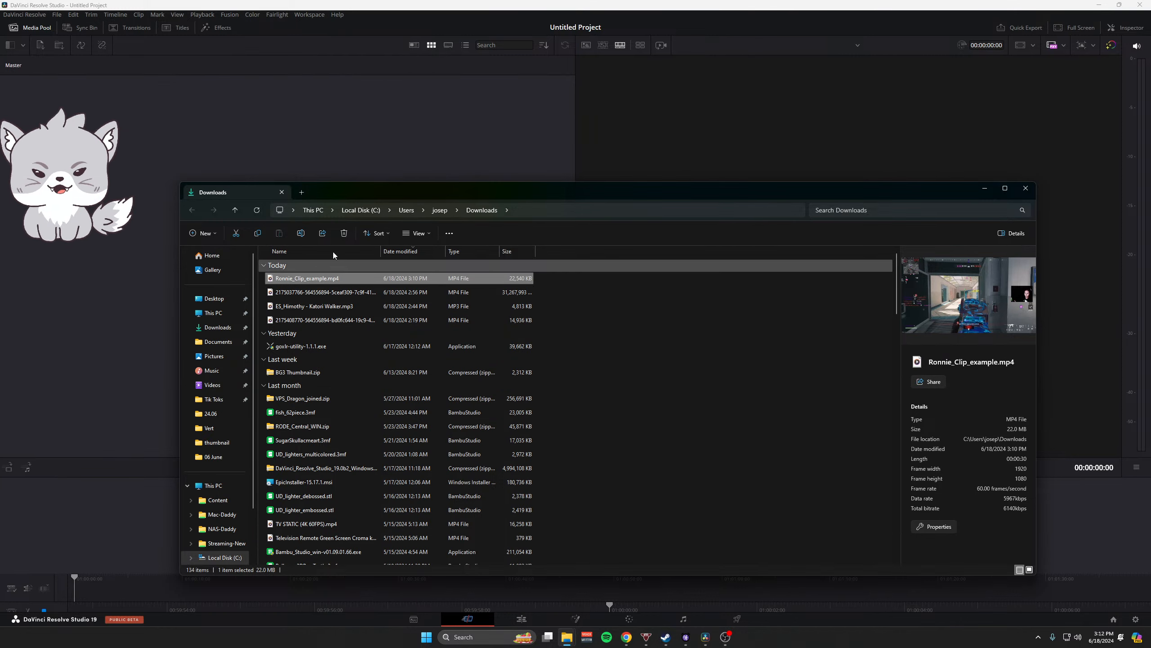
pyautogui.moveTo(398, 191); pyautogui.dragTo(607, 133)
pyautogui.click(483, 620)
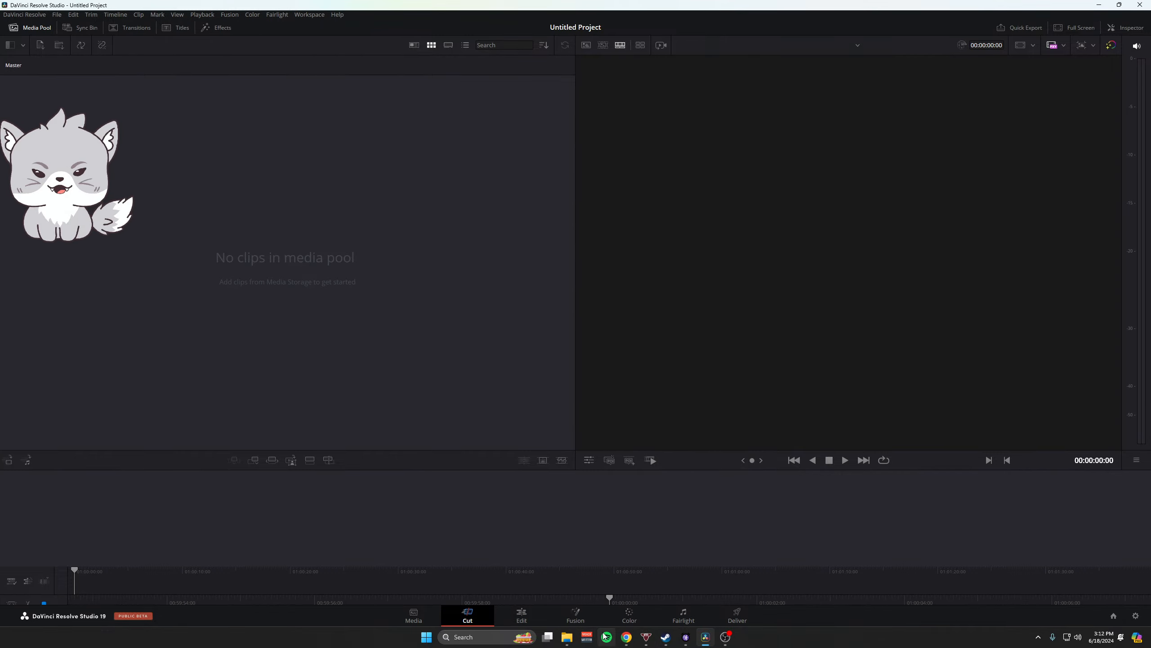
pyautogui.moveTo(566, 636)
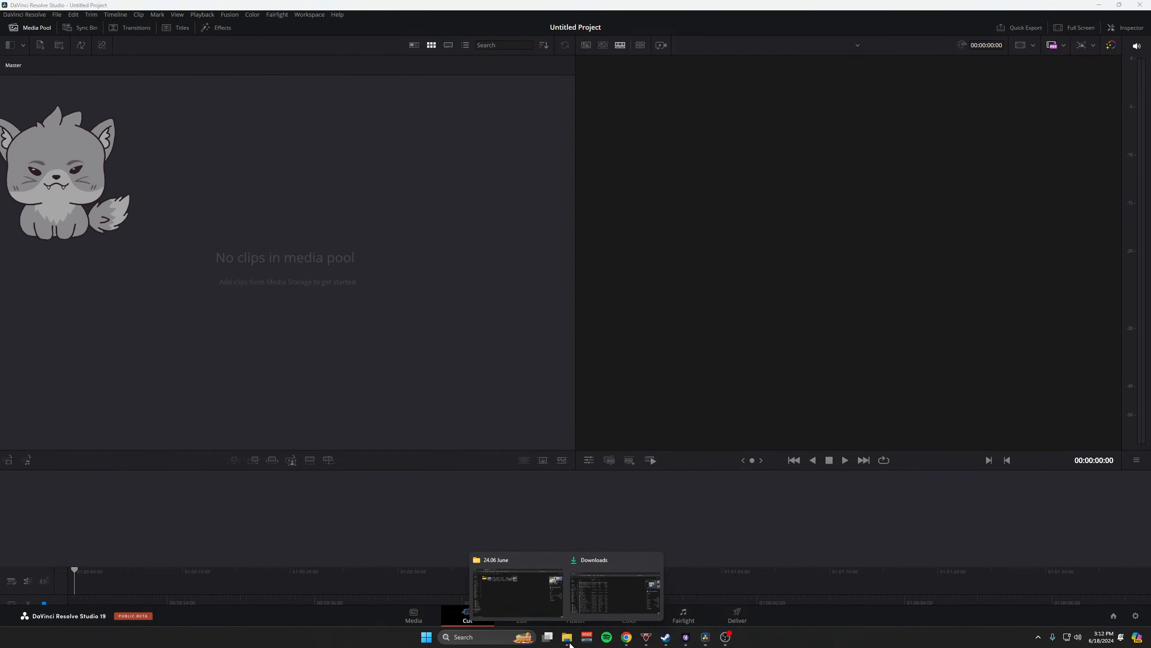
pyautogui.click(596, 606)
pyautogui.moveTo(573, 133); pyautogui.dragTo(367, 179)
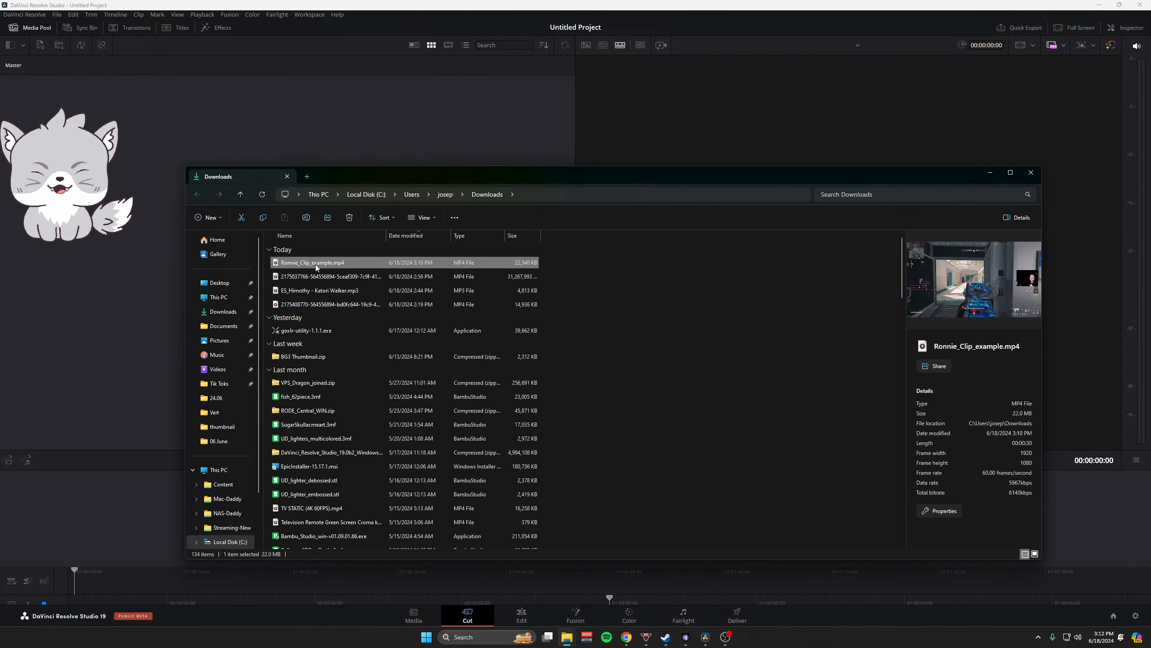
pyautogui.moveTo(316, 267); pyautogui.dragTo(20, 91)
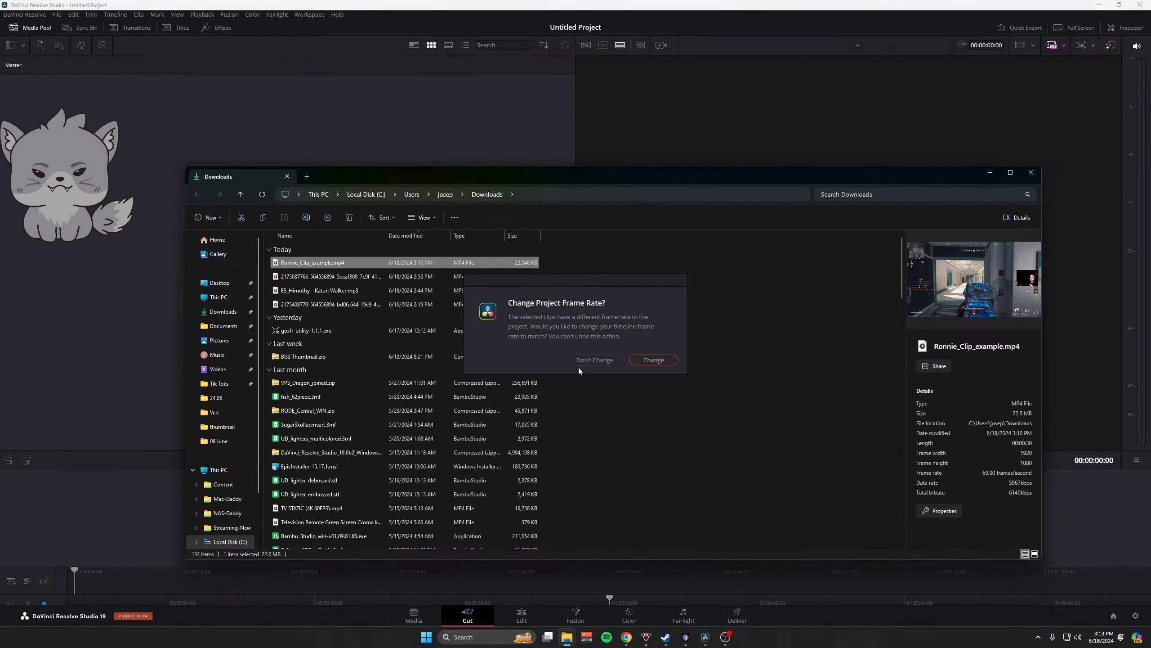
pyautogui.click(655, 361)
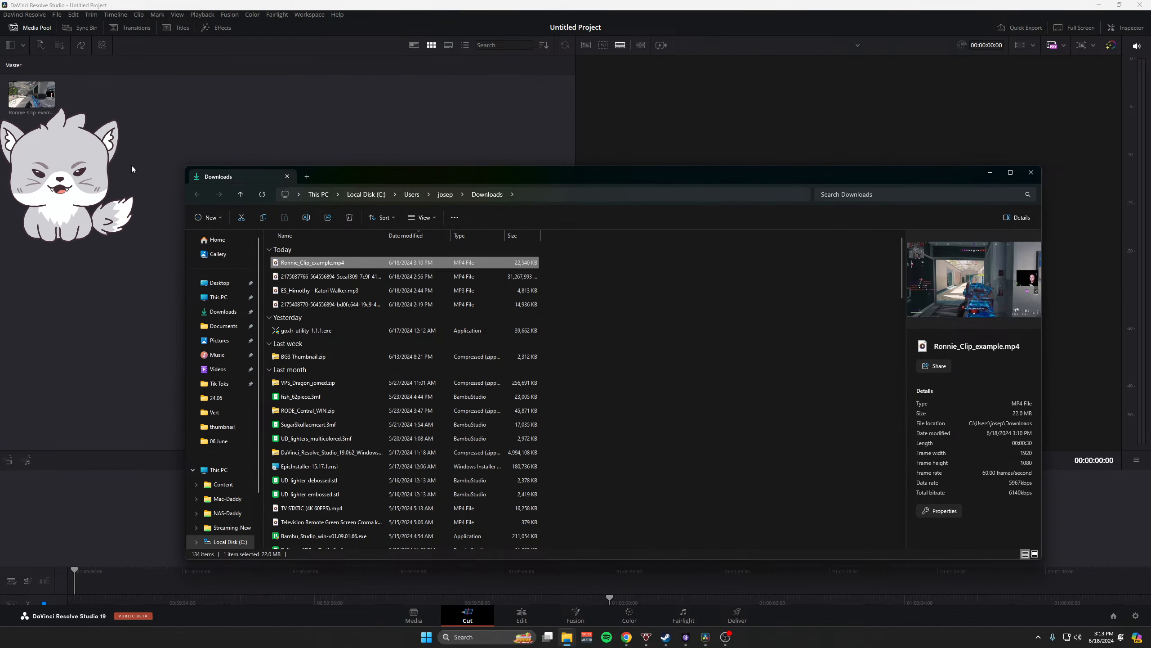
pyautogui.click(1039, 174)
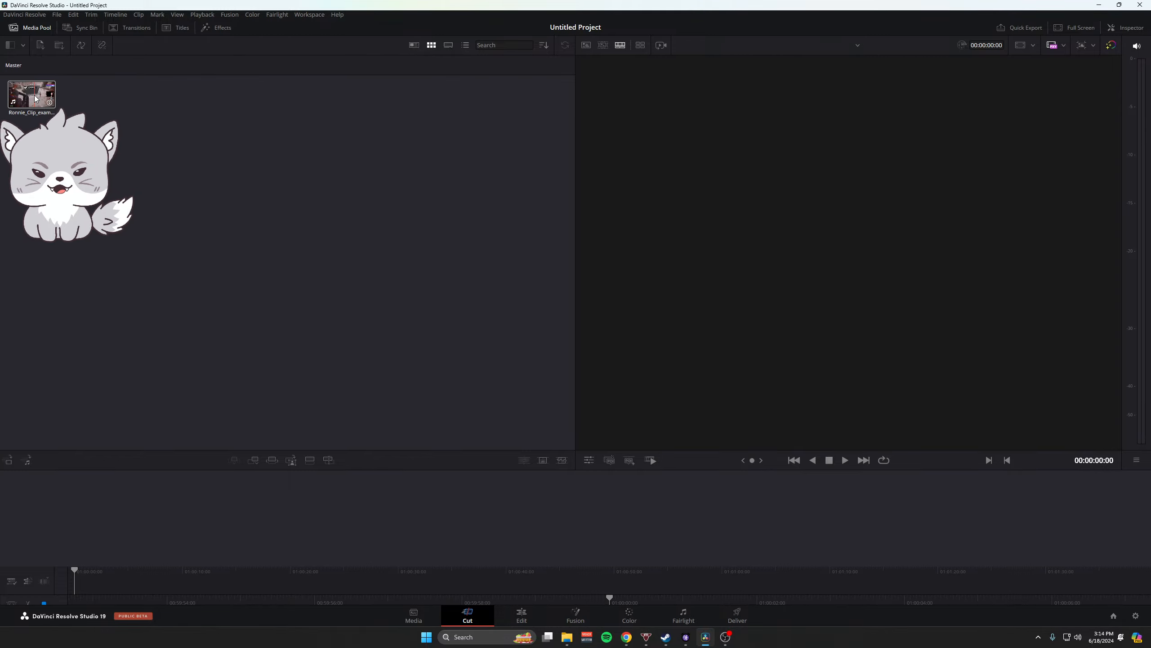
# - Try placing the imported clip straight on the empty timeline area, and undo the placement
pyautogui.moveTo(35, 99); pyautogui.dragTo(610, 572)
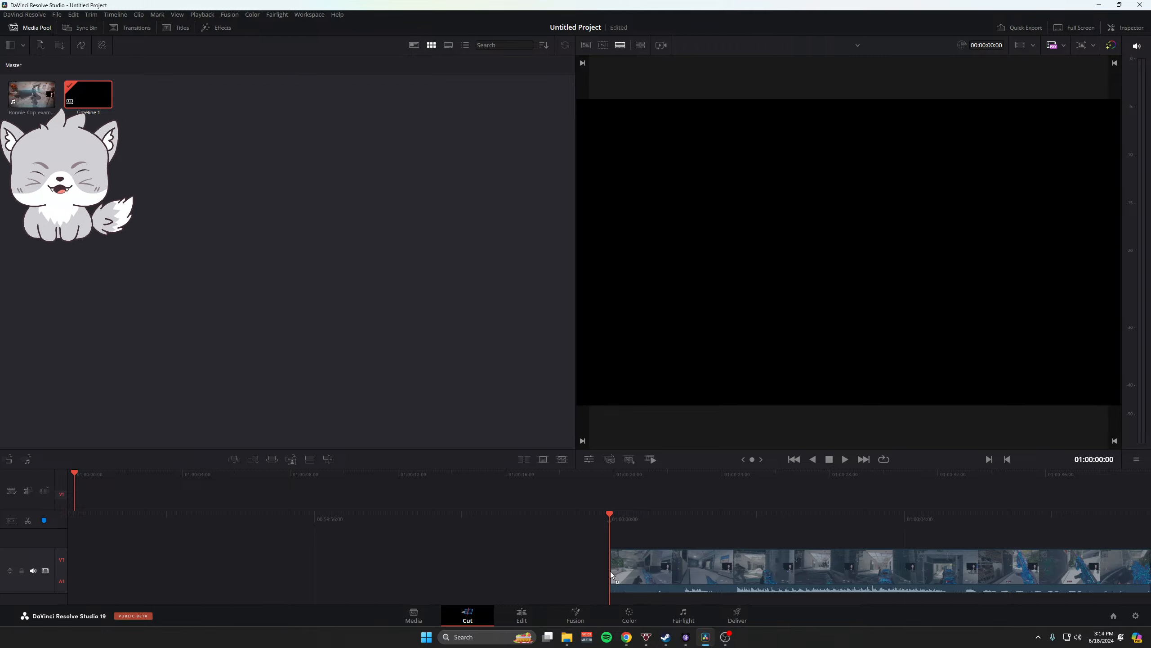
pyautogui.hotkey('ctrl', 'z')
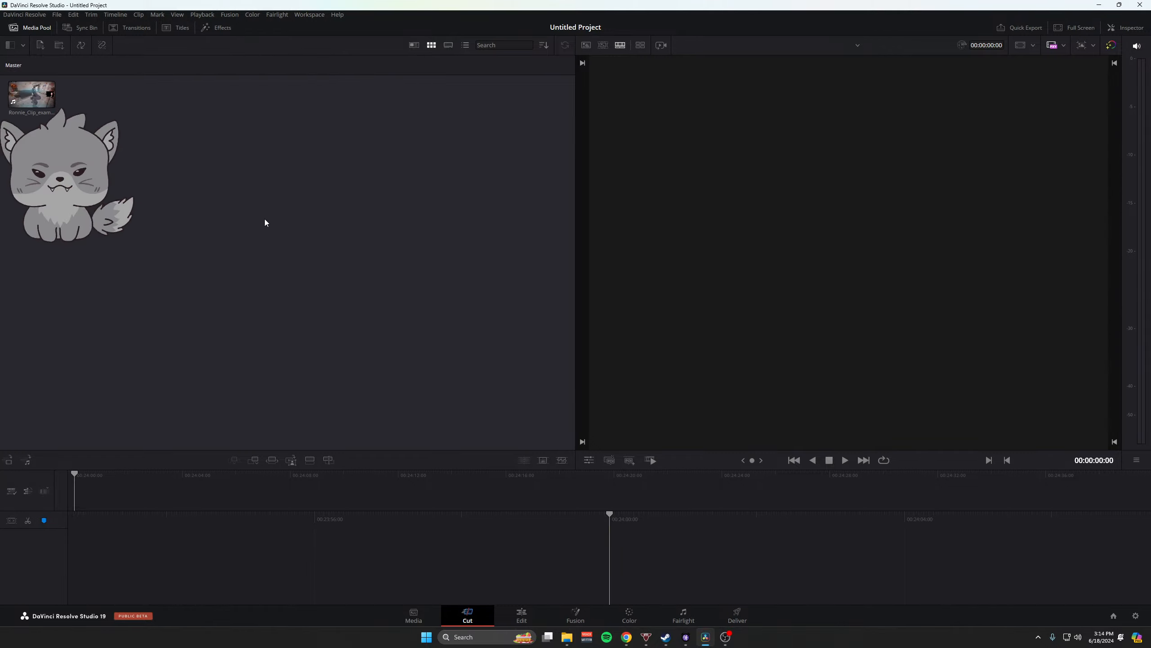
# - Start a new empty timeline that uses its own settings instead of the project settings
pyautogui.rightClick(107, 96)
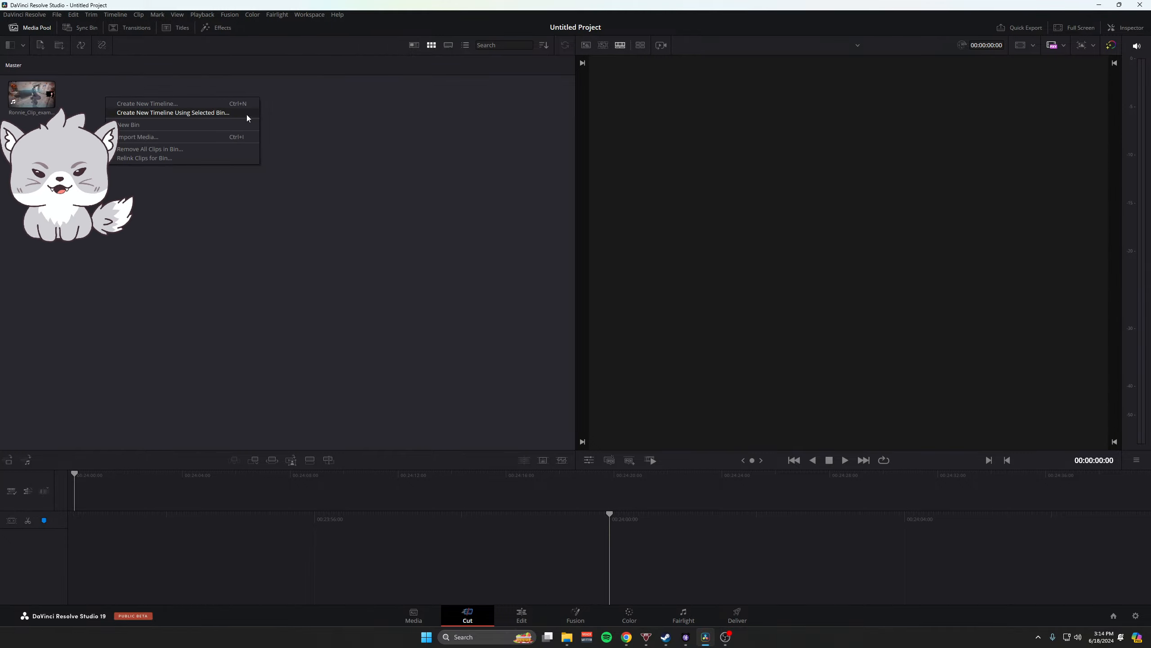
pyautogui.click(216, 104)
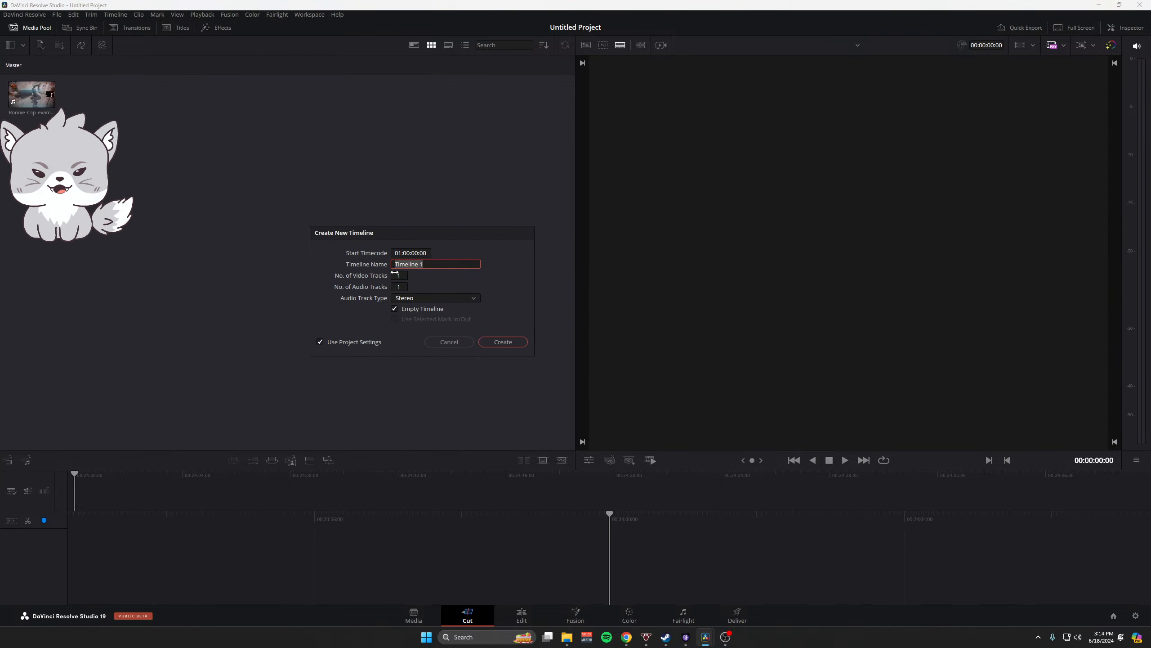
pyautogui.click(410, 264)
pyautogui.moveTo(437, 267); pyautogui.dragTo(366, 266)
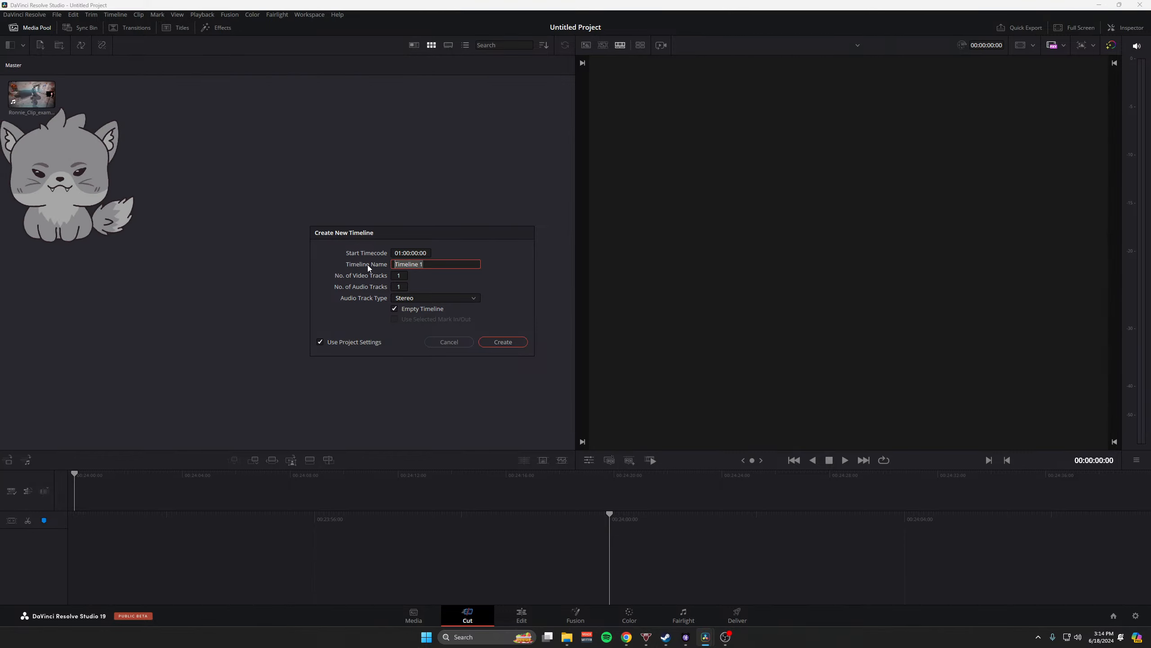
pyautogui.click(320, 342)
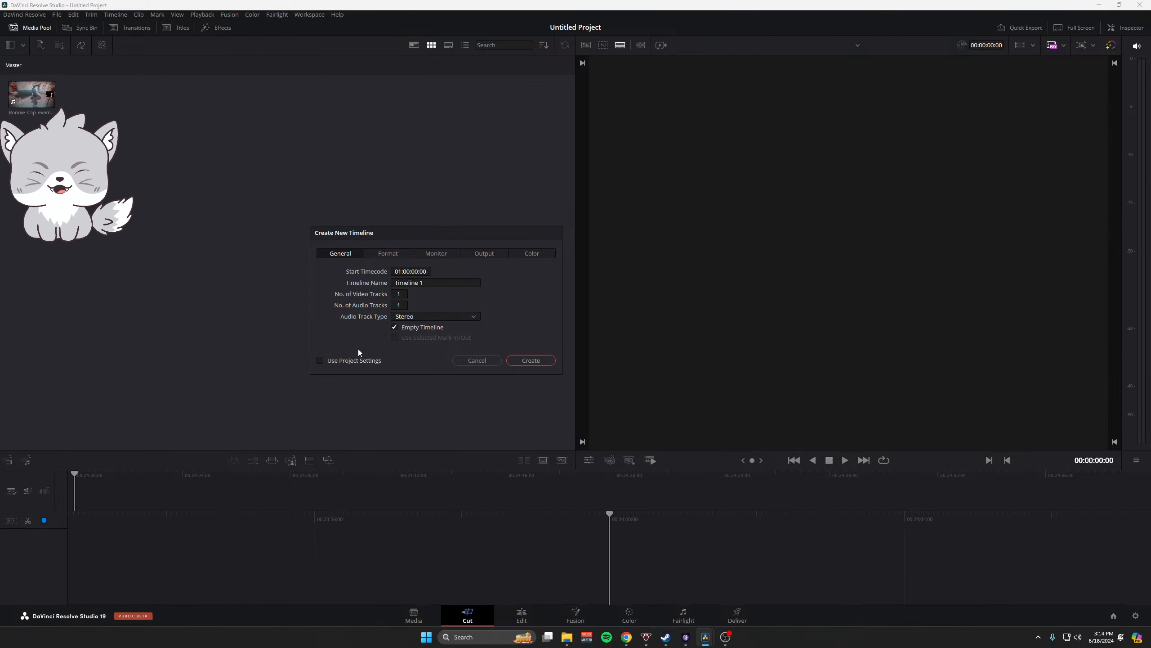
pyautogui.click(322, 360)
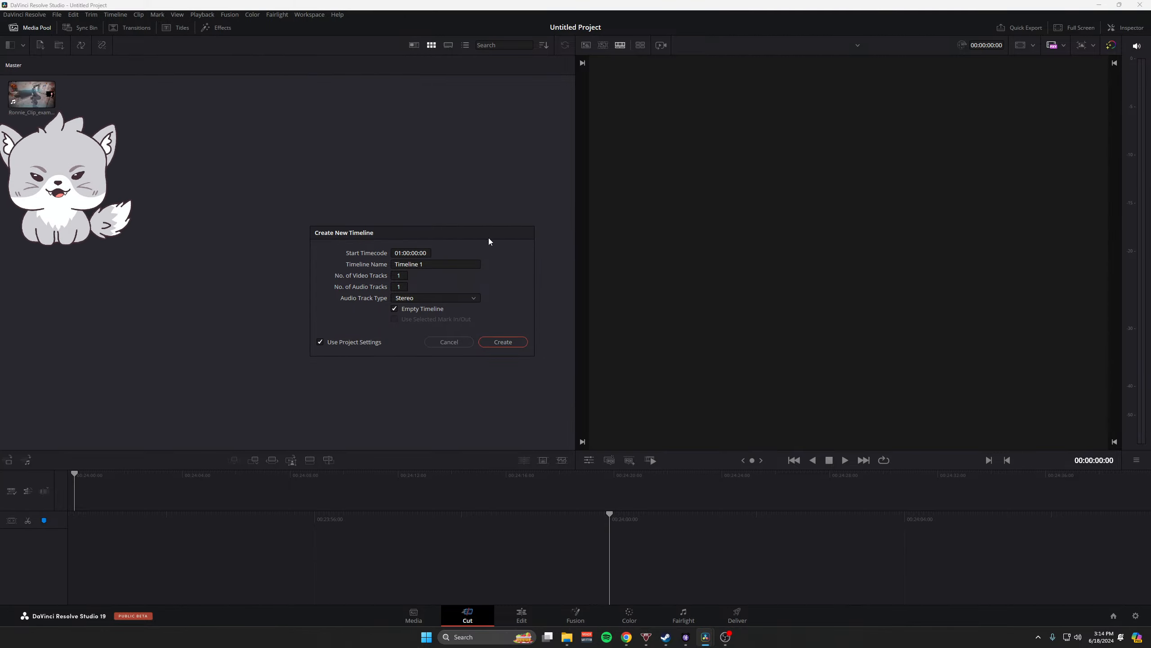
pyautogui.click(320, 343)
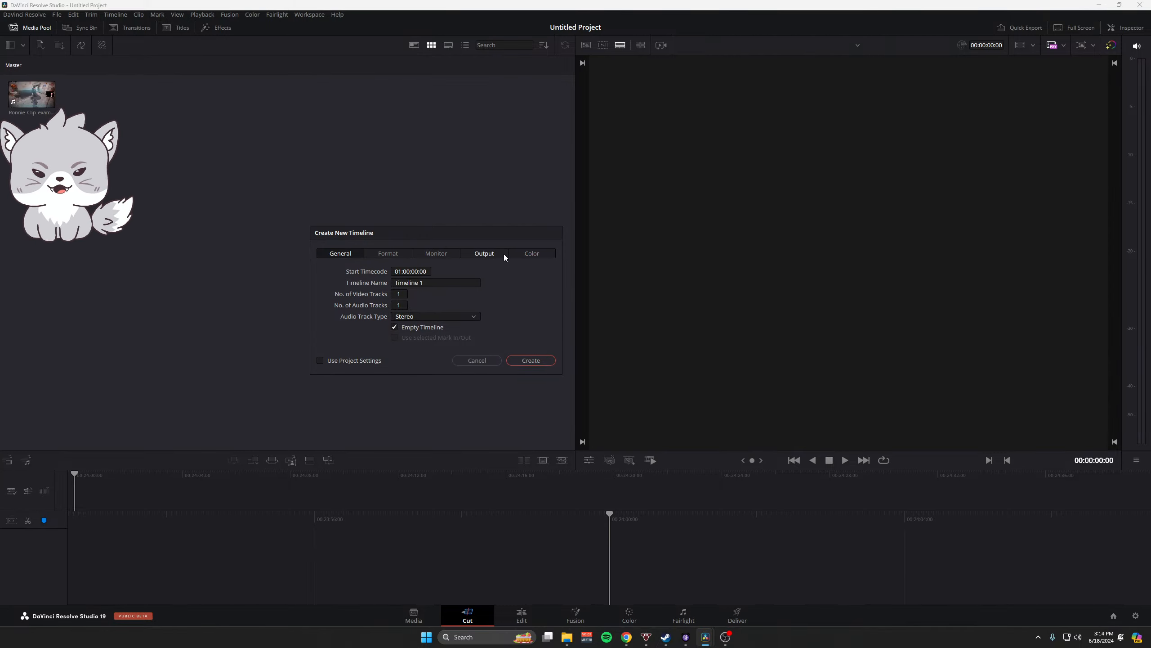
# - Try creating the timeline with a vertical resolution of 1080 x 1920, and undo its creation
pyautogui.click(385, 253)
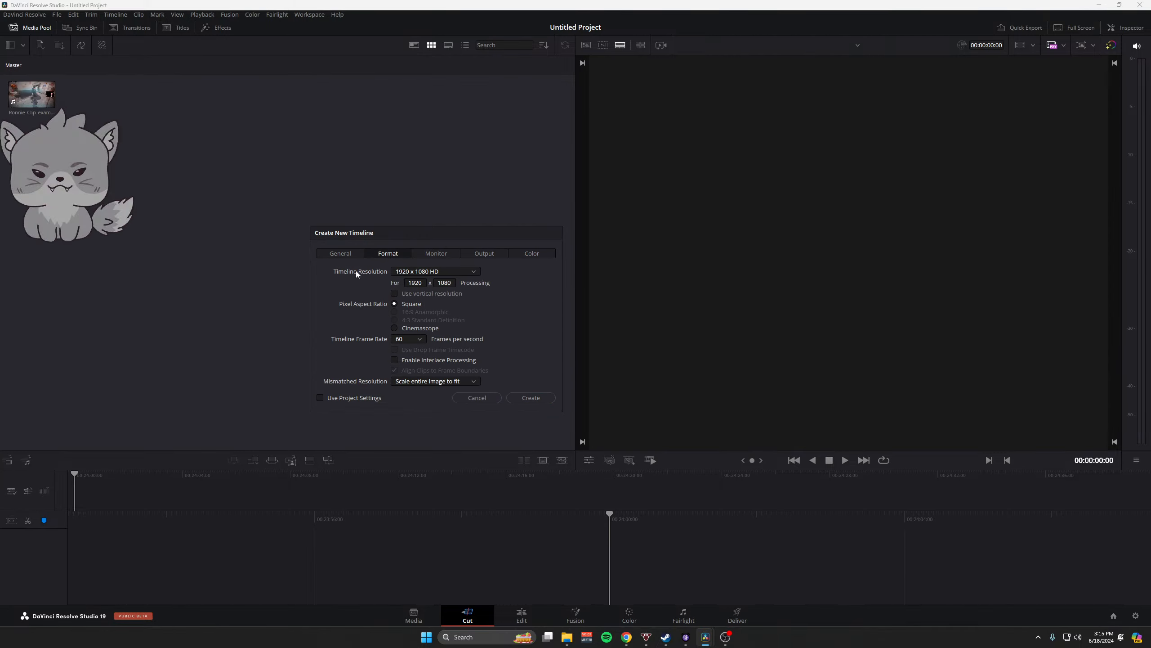
pyautogui.click(423, 282)
pyautogui.click(394, 293)
pyautogui.click(416, 283)
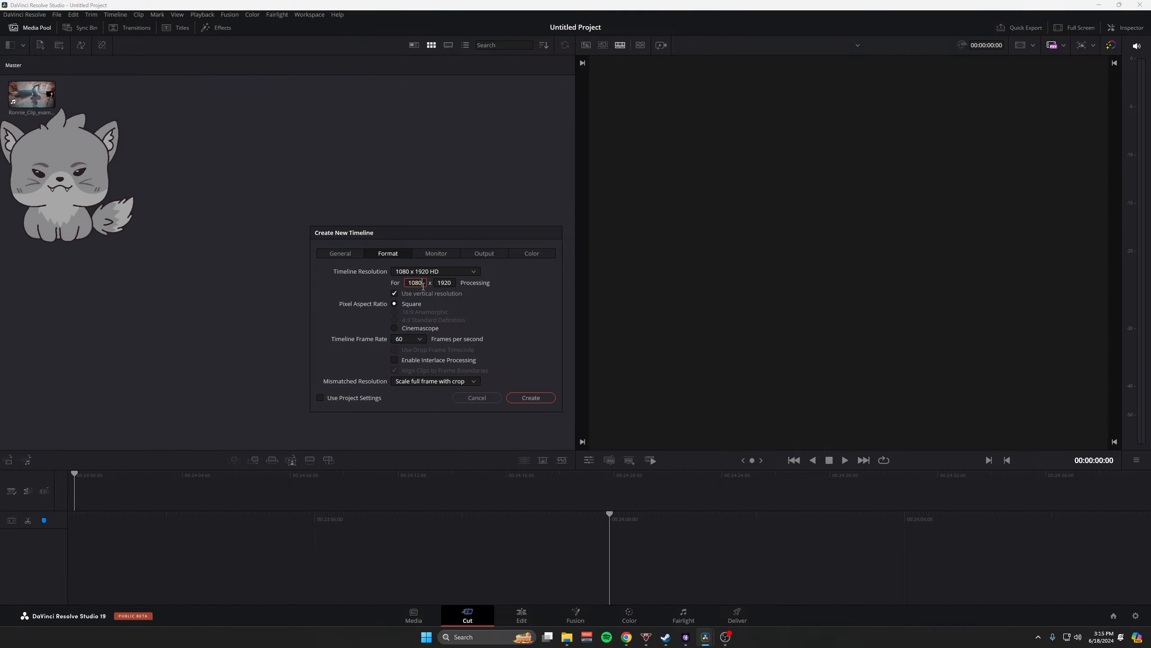
pyautogui.click(450, 283)
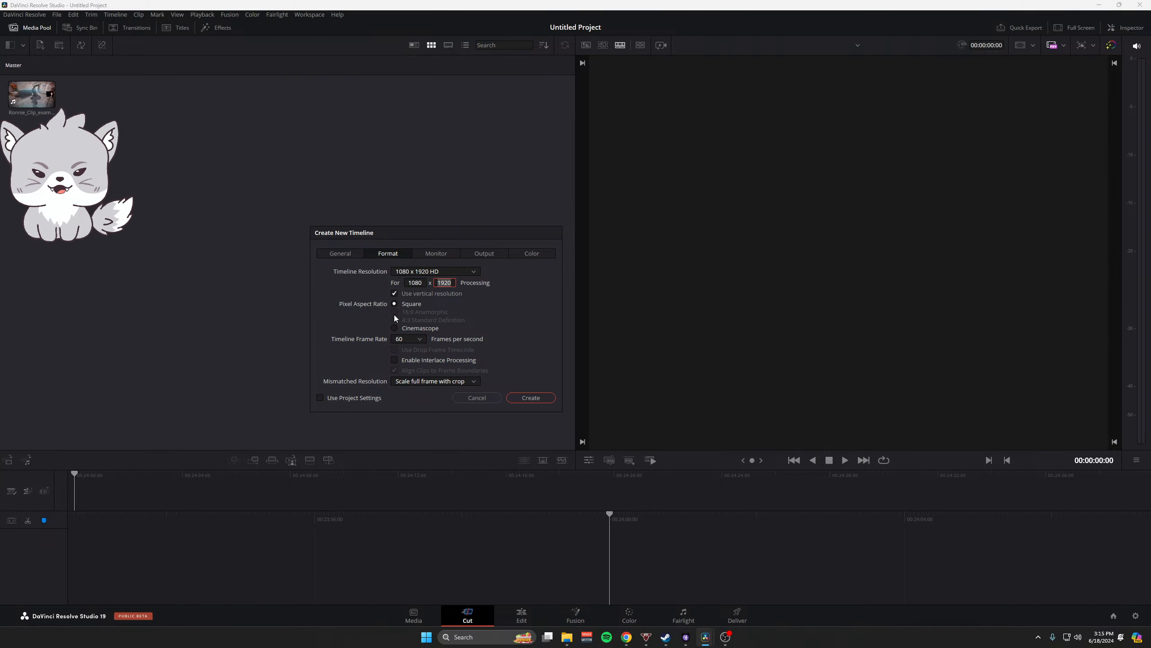
pyautogui.click(414, 337)
pyautogui.click(411, 337)
pyautogui.click(539, 399)
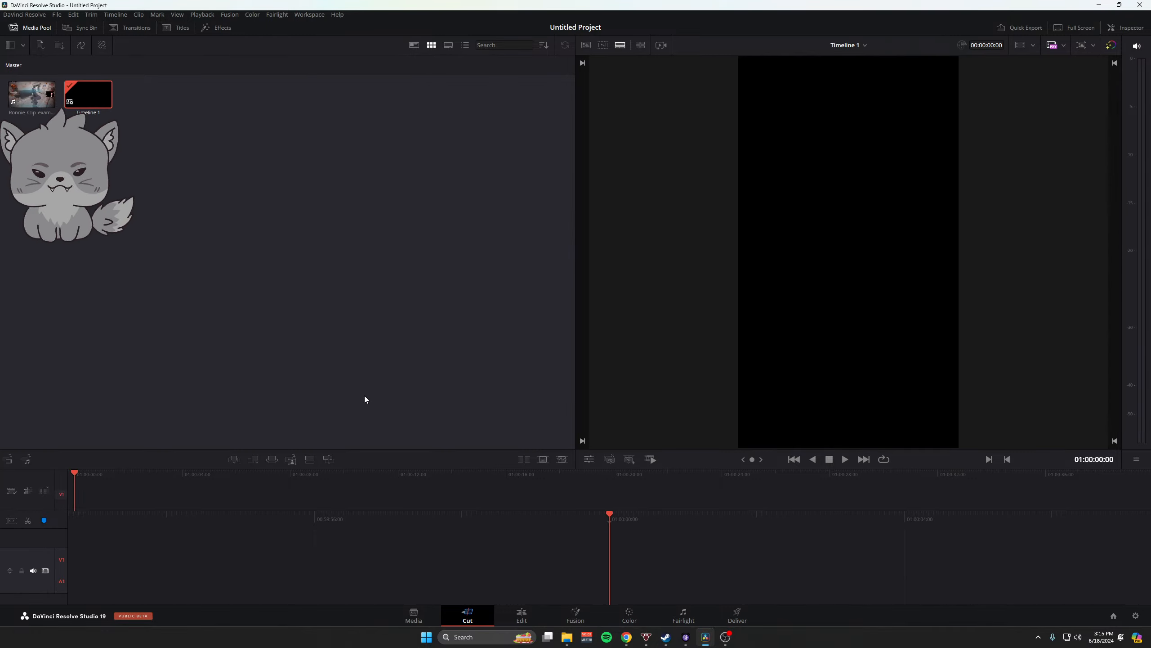
pyautogui.hotkey('ctrl', 'z')
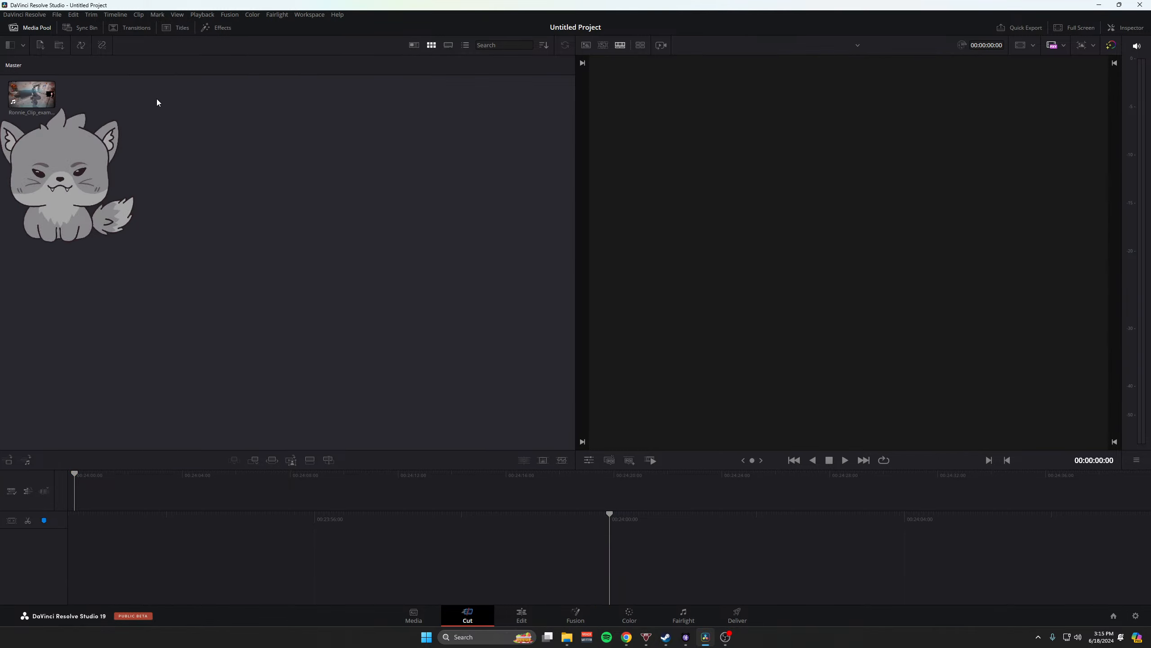
# - Create an empty timeline with custom settings and a vertical resolution of 1080 x 1920
pyautogui.rightClick(131, 92)
pyautogui.click(157, 99)
pyautogui.click(581, 286)
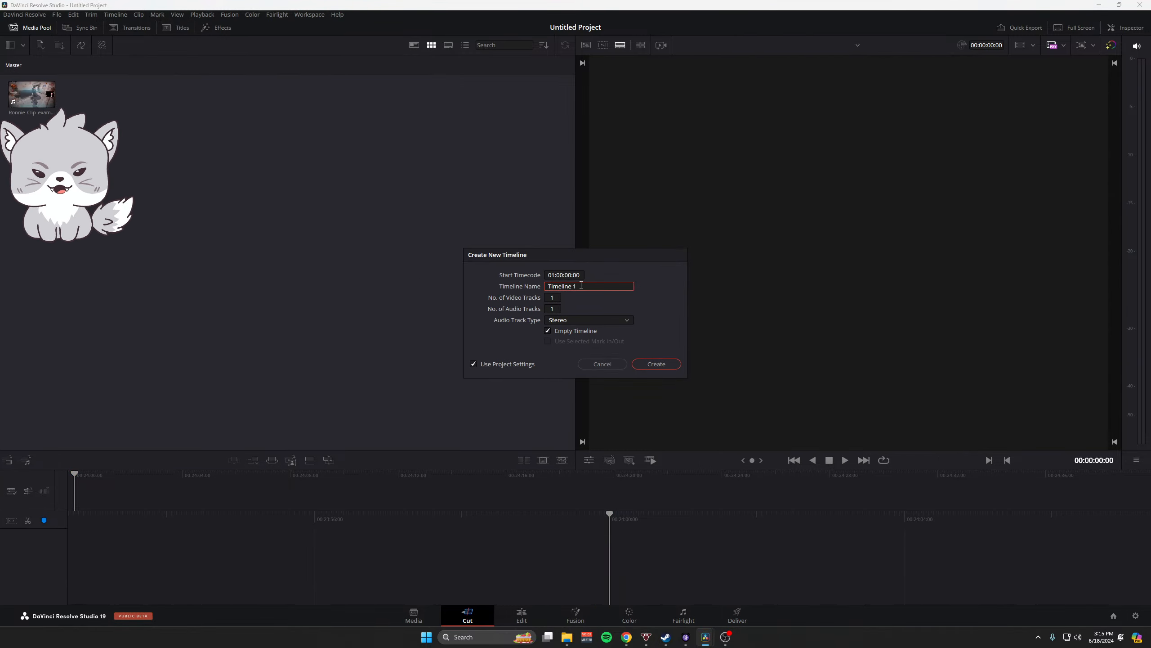
pyautogui.click(481, 363)
pyautogui.click(482, 365)
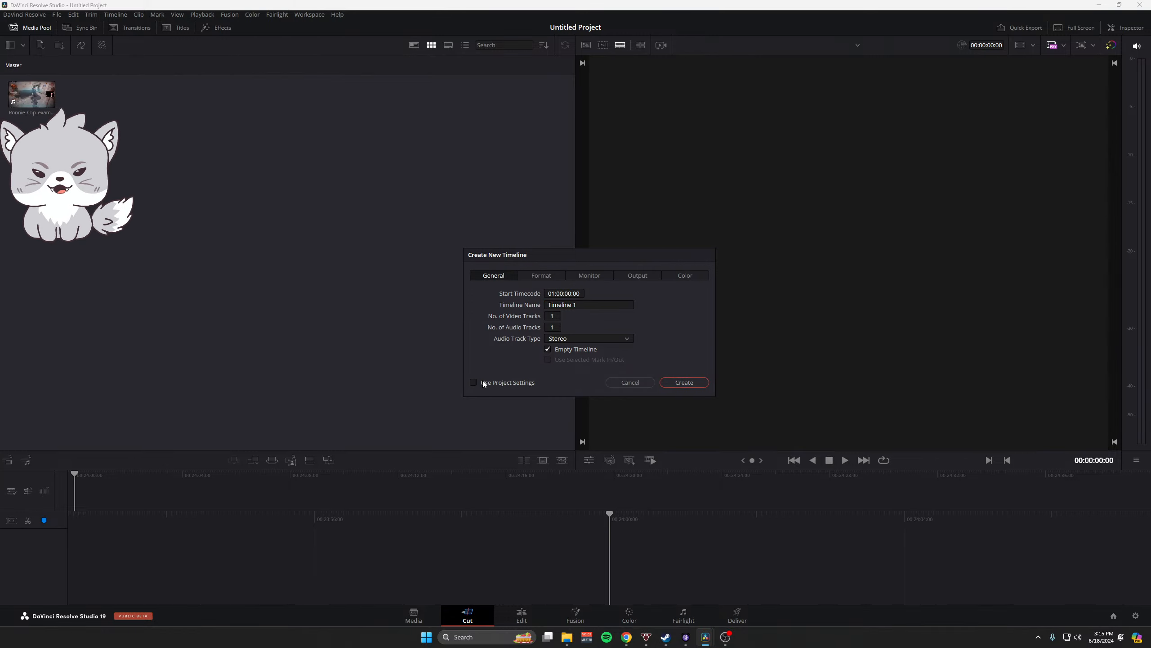
pyautogui.click(551, 274)
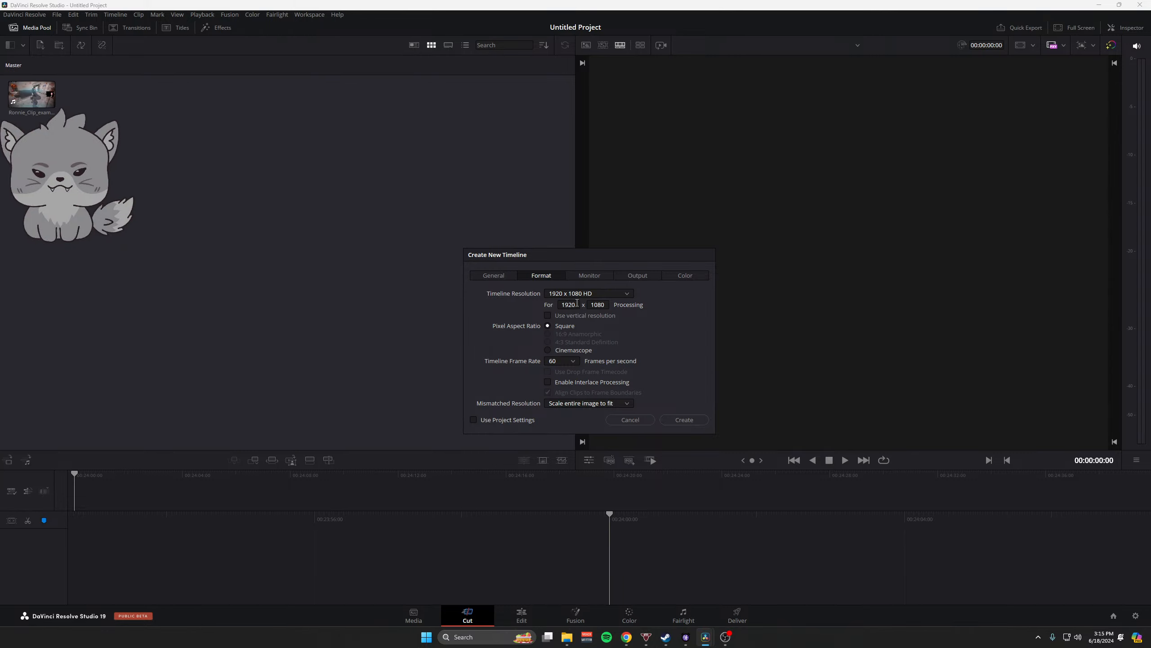
pyautogui.click(569, 305)
pyautogui.click(606, 307)
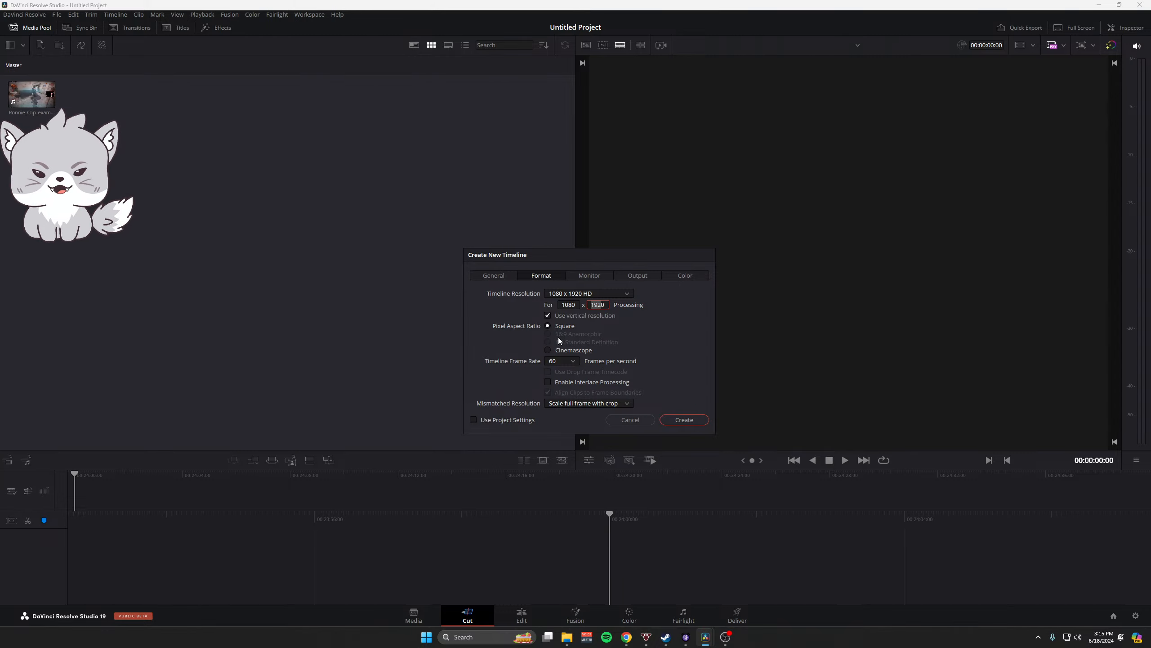
pyautogui.click(682, 419)
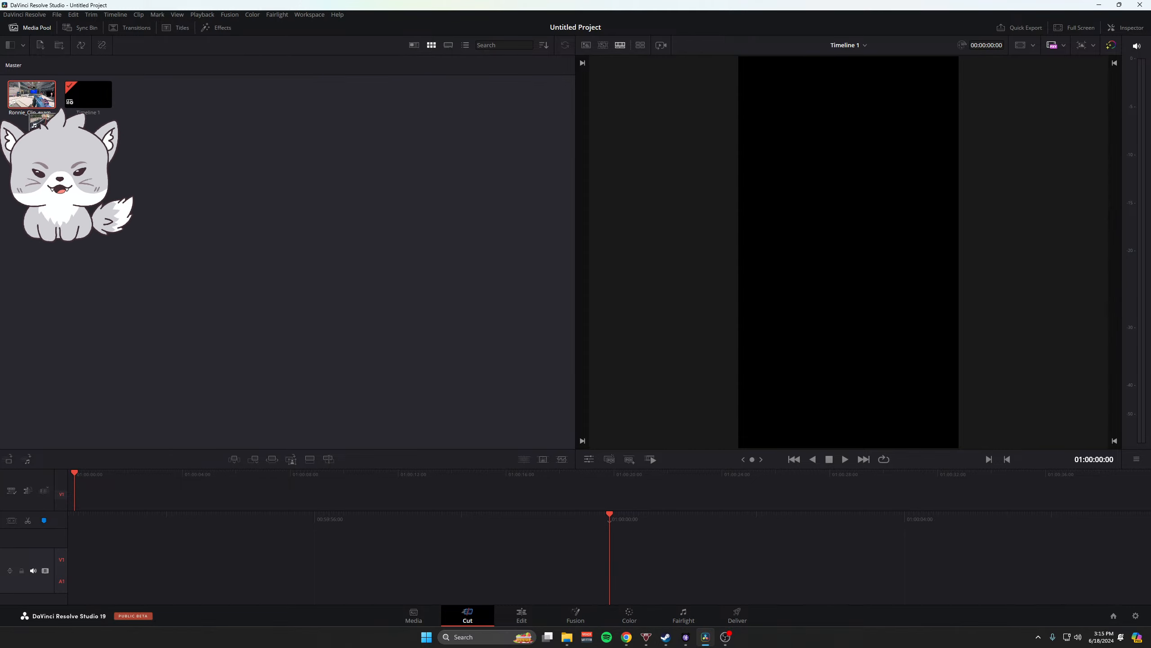
# - Place Ronnie_Clip_example.mp4 on the vertical timeline and delete the gap before it on the Edit page
pyautogui.moveTo(41, 122); pyautogui.dragTo(620, 585)
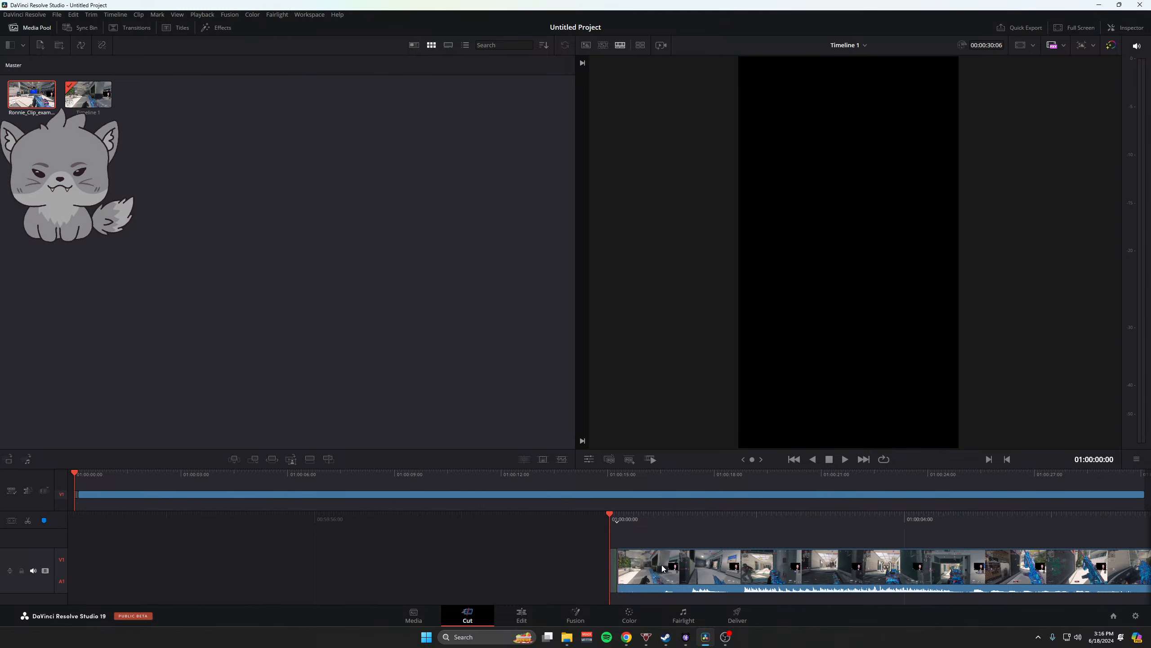
pyautogui.click(522, 617)
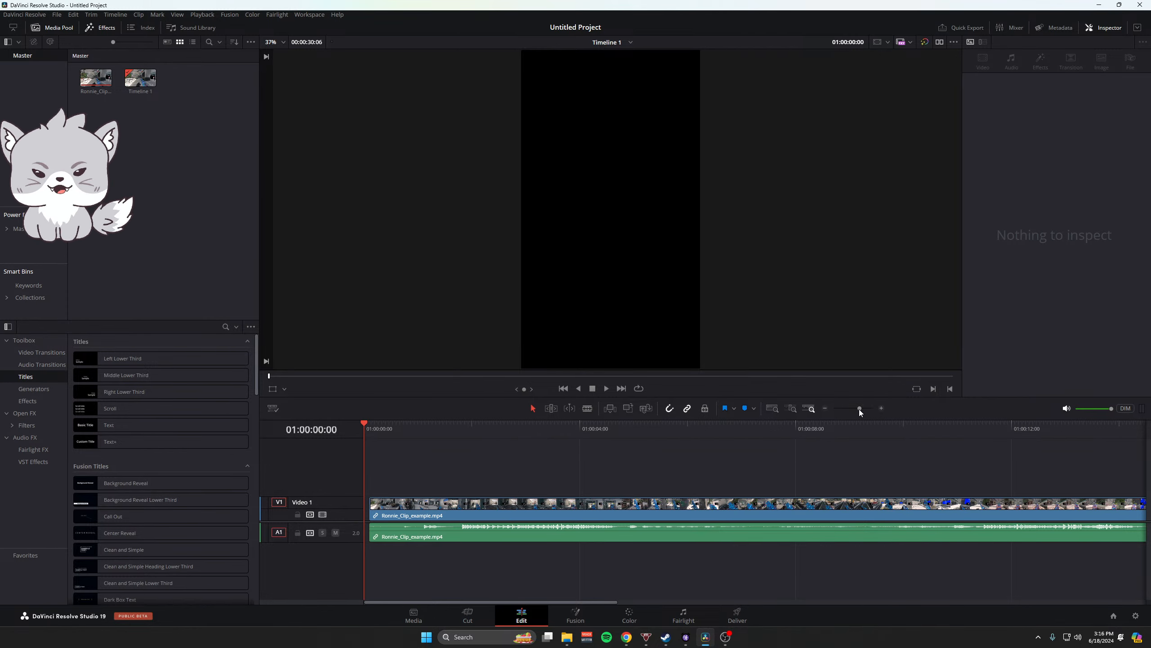
pyautogui.moveTo(859, 409); pyautogui.dragTo(872, 409)
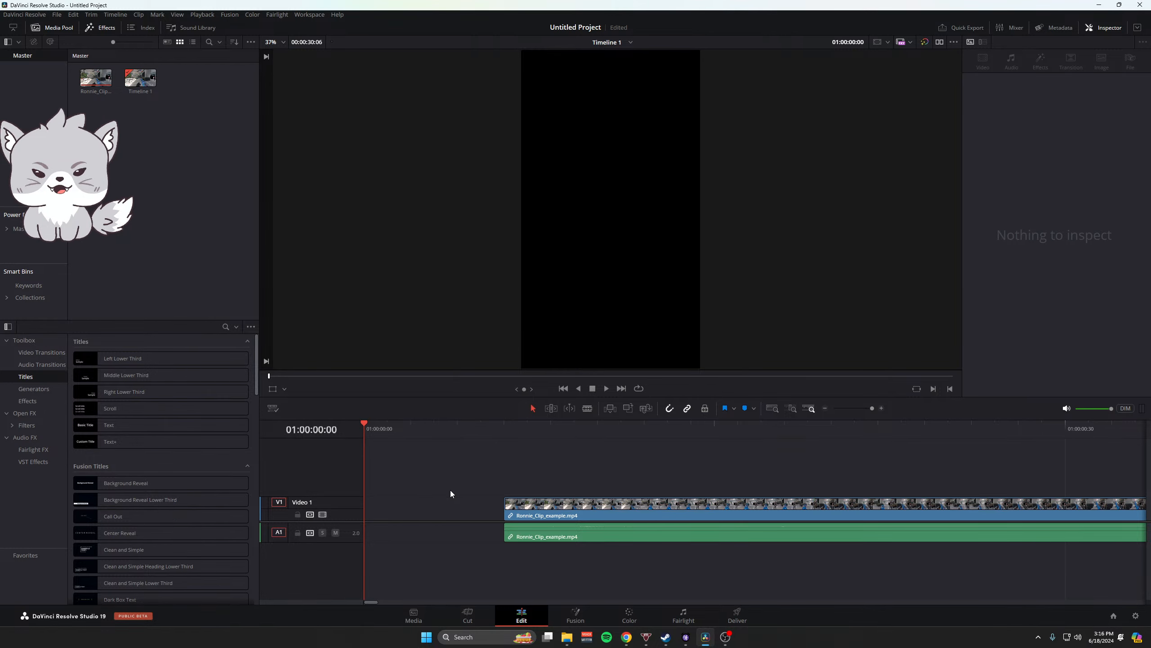
pyautogui.click(399, 511)
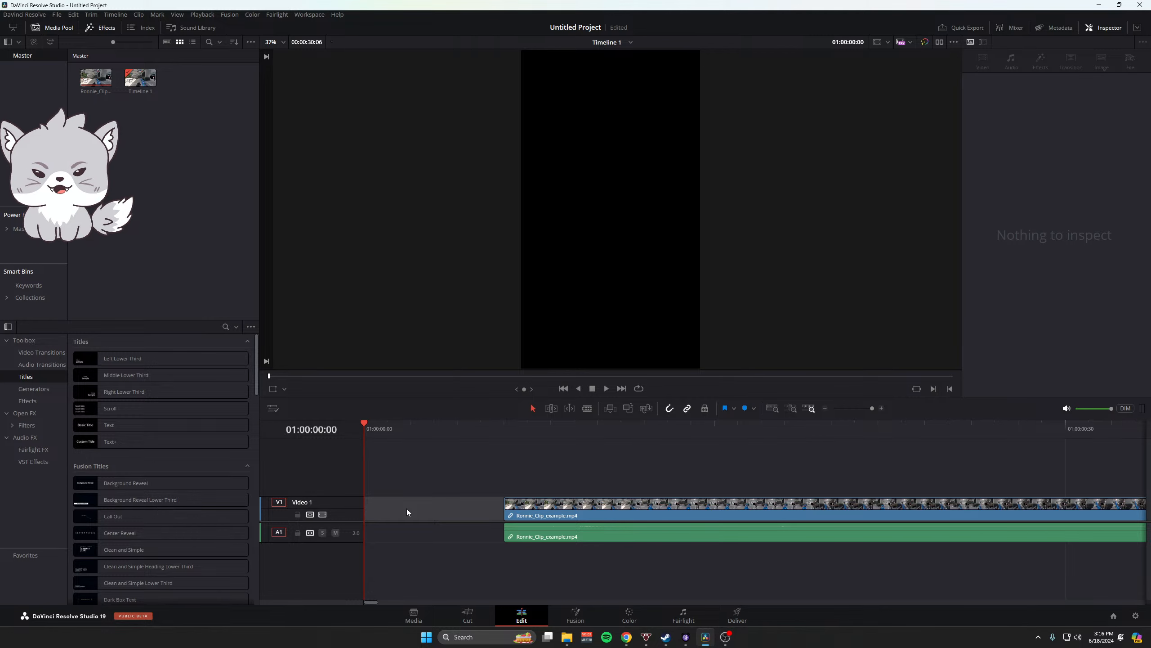
pyautogui.press('BackSpace')
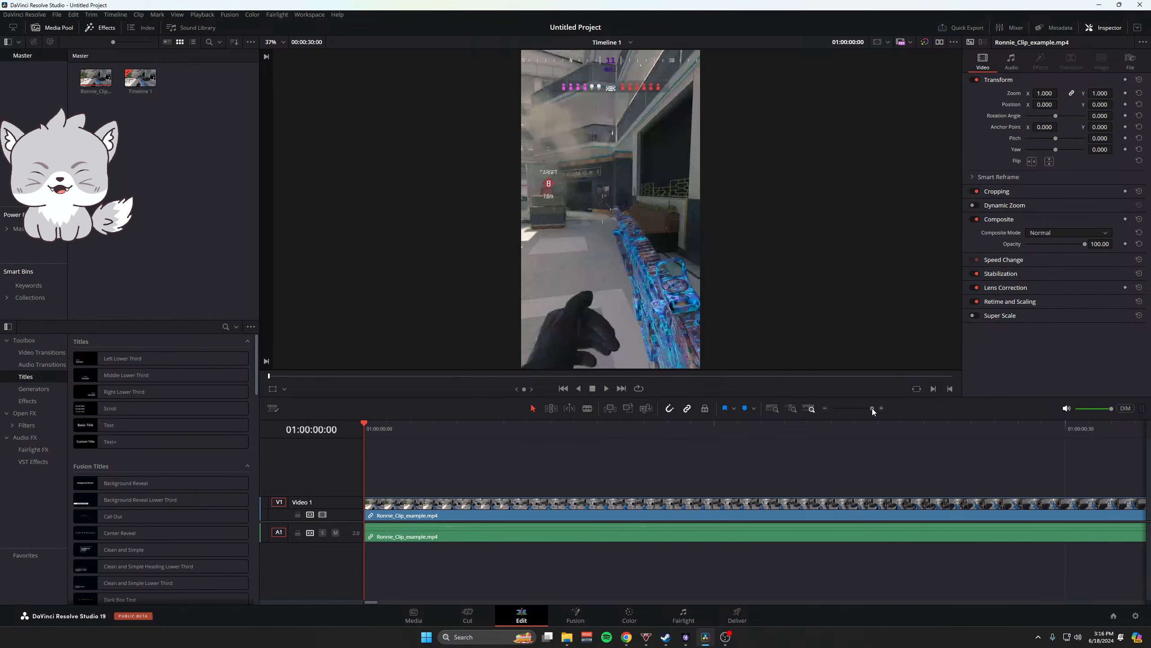
# - Play the clip from its start and replay the section around the 17-second mark to review it
pyautogui.moveTo(872, 409); pyautogui.dragTo(855, 409)
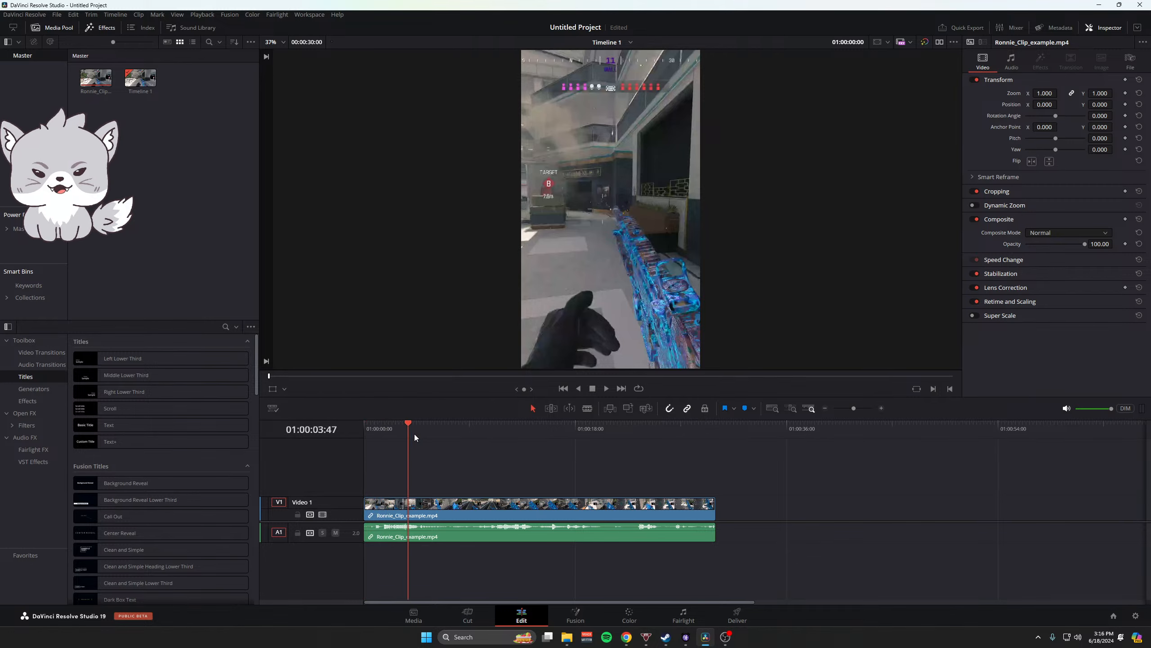
pyautogui.moveTo(414, 434); pyautogui.dragTo(362, 436)
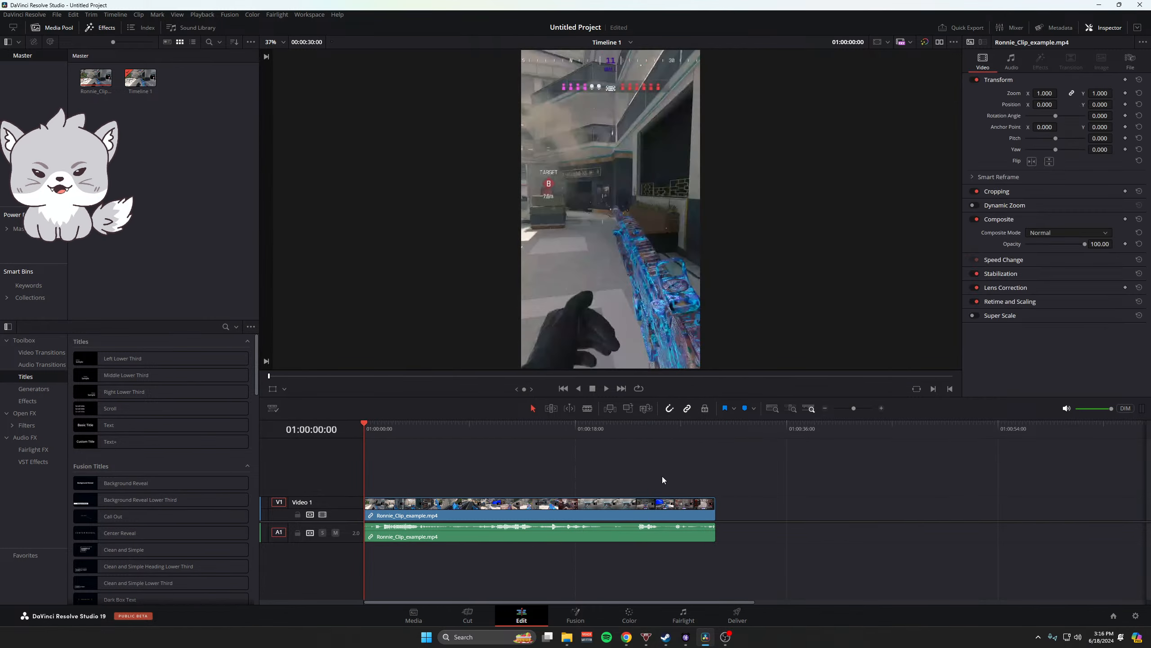
pyautogui.press('space')
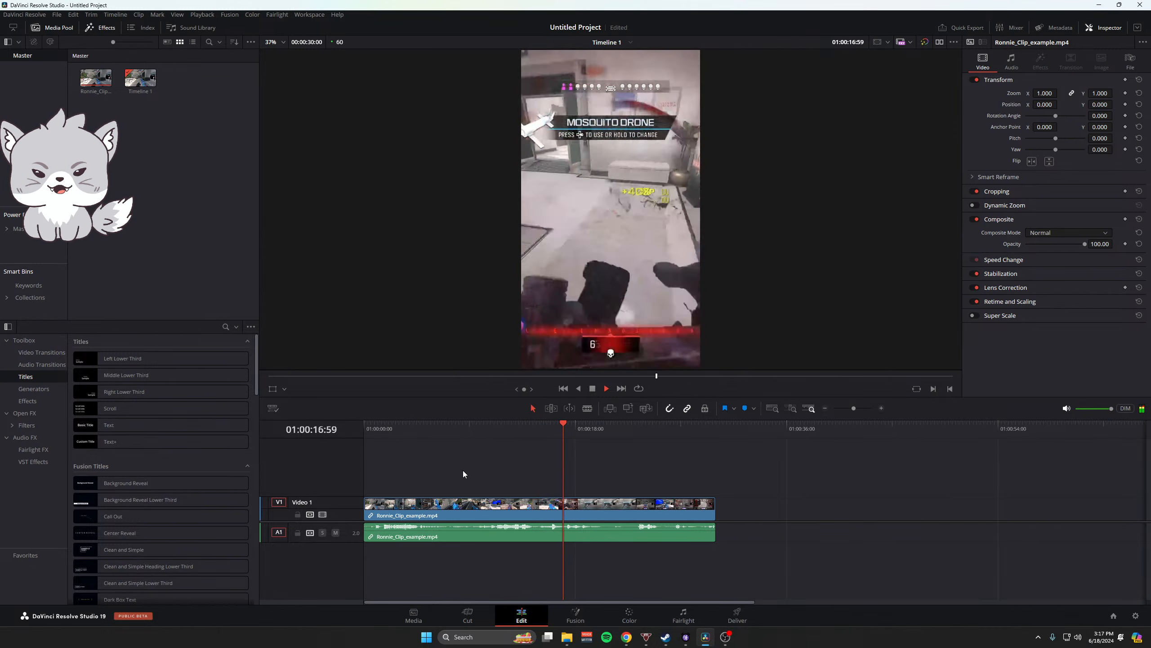
pyautogui.press('space')
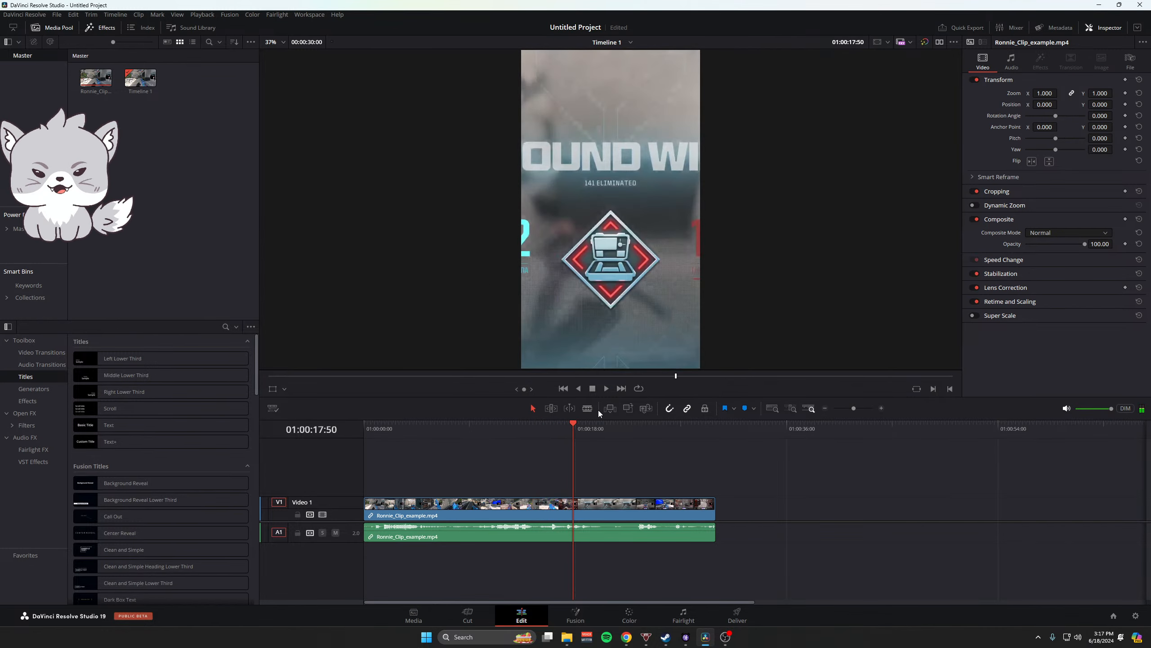
pyautogui.moveTo(547, 430); pyautogui.dragTo(537, 431)
pyautogui.press('space')
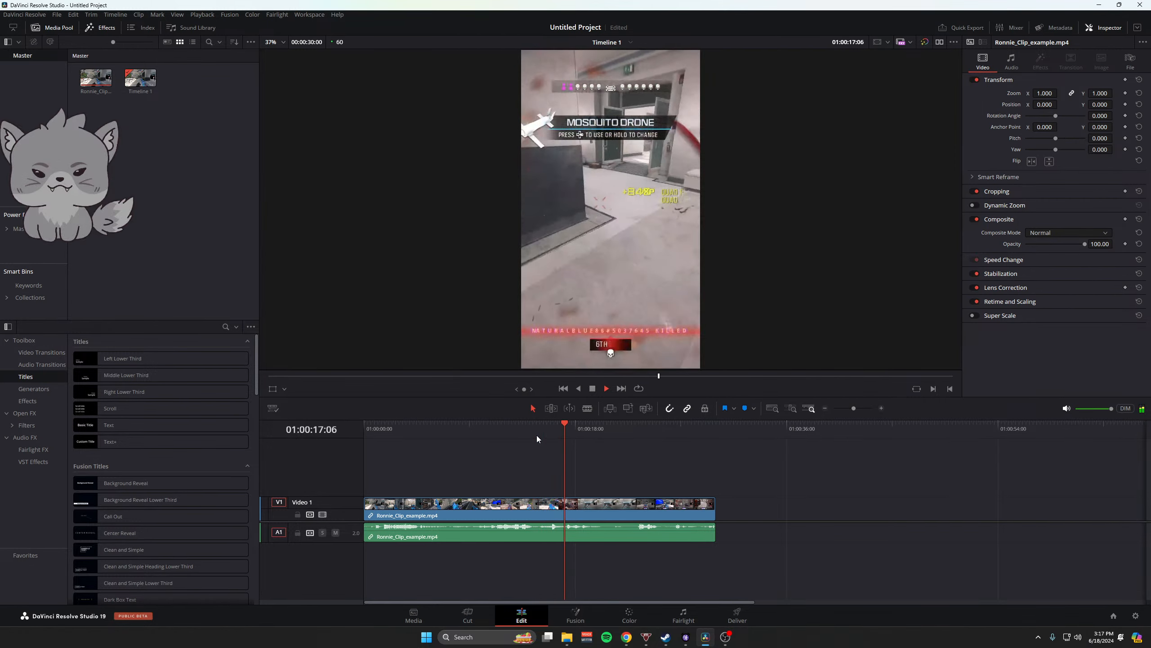
# - Stop the playback just after the 17-second mark and select Ronnie_Clip_example.mp4 on the timeline with its properties shown
pyautogui.press('space')
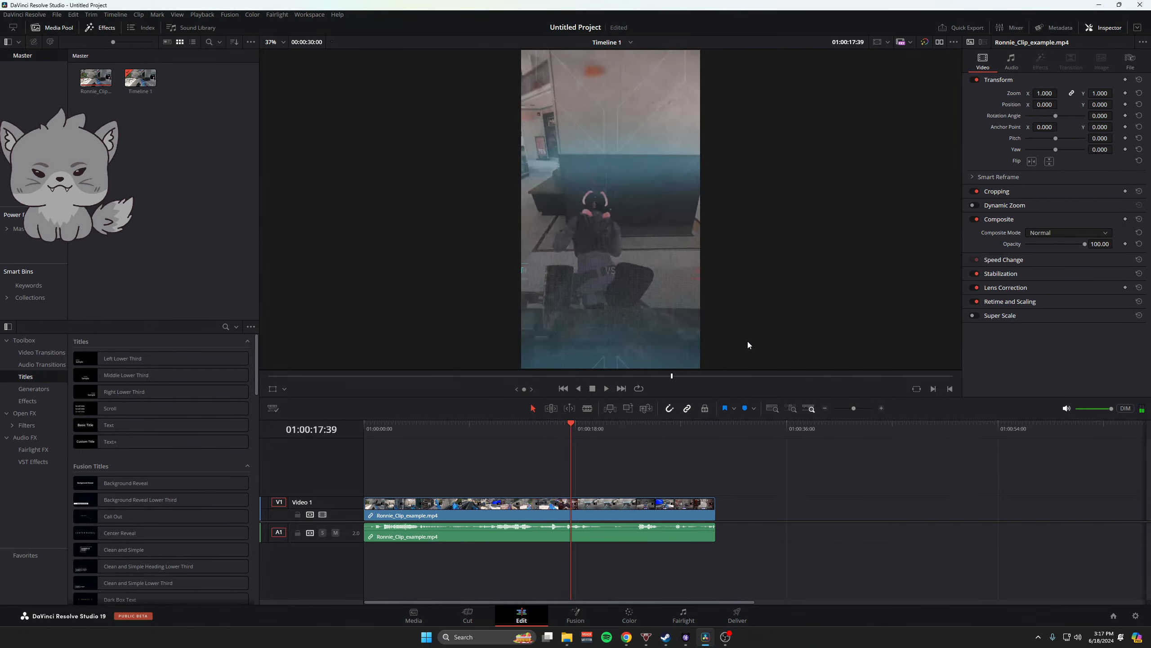
pyautogui.click(451, 504)
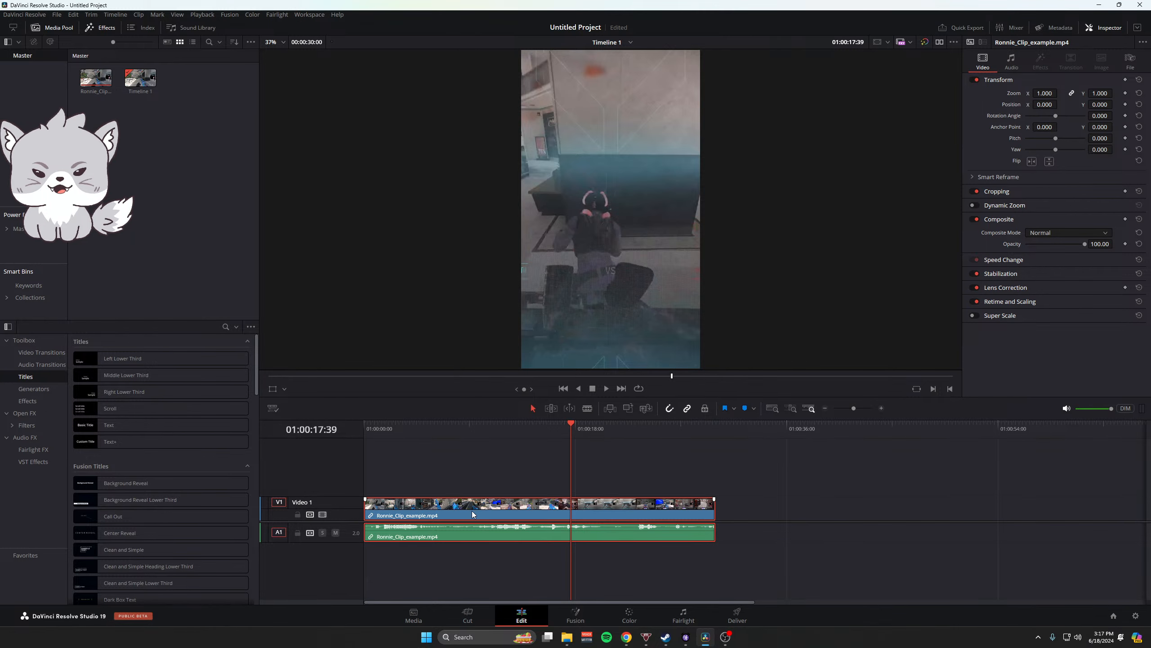
pyautogui.click(1103, 28)
pyautogui.click(1091, 28)
# - Try changing the clip's rotation angle and pitch, and undo both changes
pyautogui.moveTo(1055, 115); pyautogui.dragTo(960, 114)
pyautogui.hotkey('ctrl', 'z')
pyautogui.moveTo(1057, 138); pyautogui.dragTo(1047, 176)
pyautogui.hotkey('ctrl', 'z')
pyautogui.hotkey('ctrl', 'z')
# - Flip the clip horizontally and vertically, reversing each flip
pyautogui.click(1031, 161)
pyautogui.click(1032, 162)
pyautogui.click(1050, 161)
pyautogui.click(1049, 161)
# - Try the clip's left crop and reset it, closing the cropping settings
pyautogui.click(993, 192)
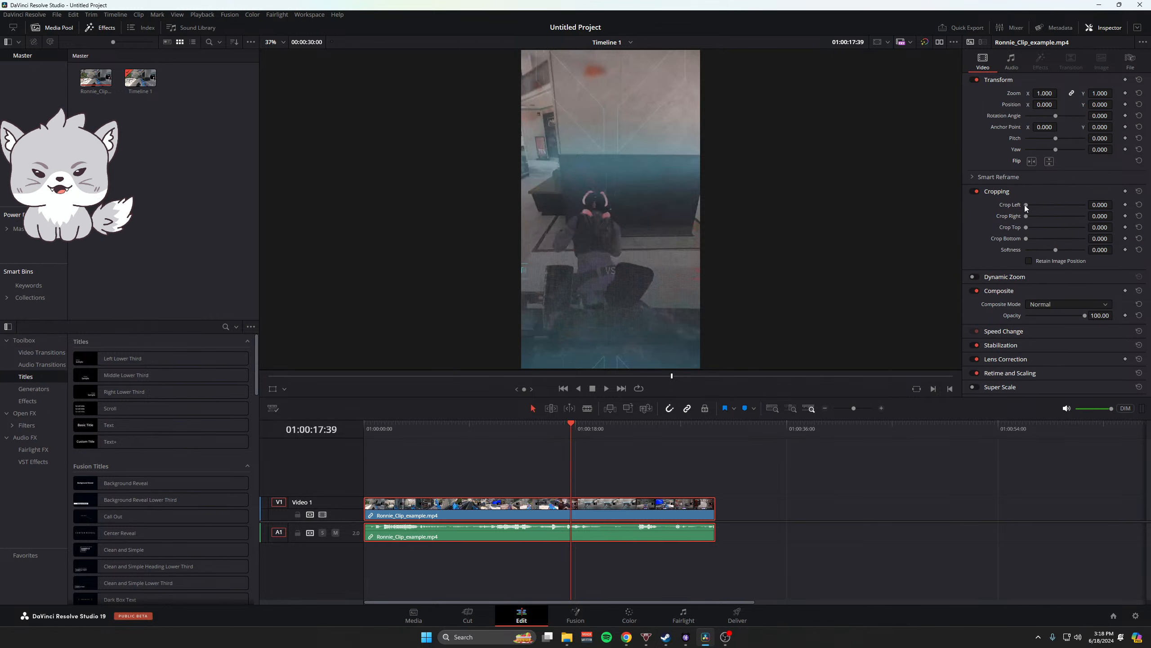
pyautogui.moveTo(1026, 205); pyautogui.dragTo(996, 211)
pyautogui.doubleClick(1059, 205)
pyautogui.click(1004, 190)
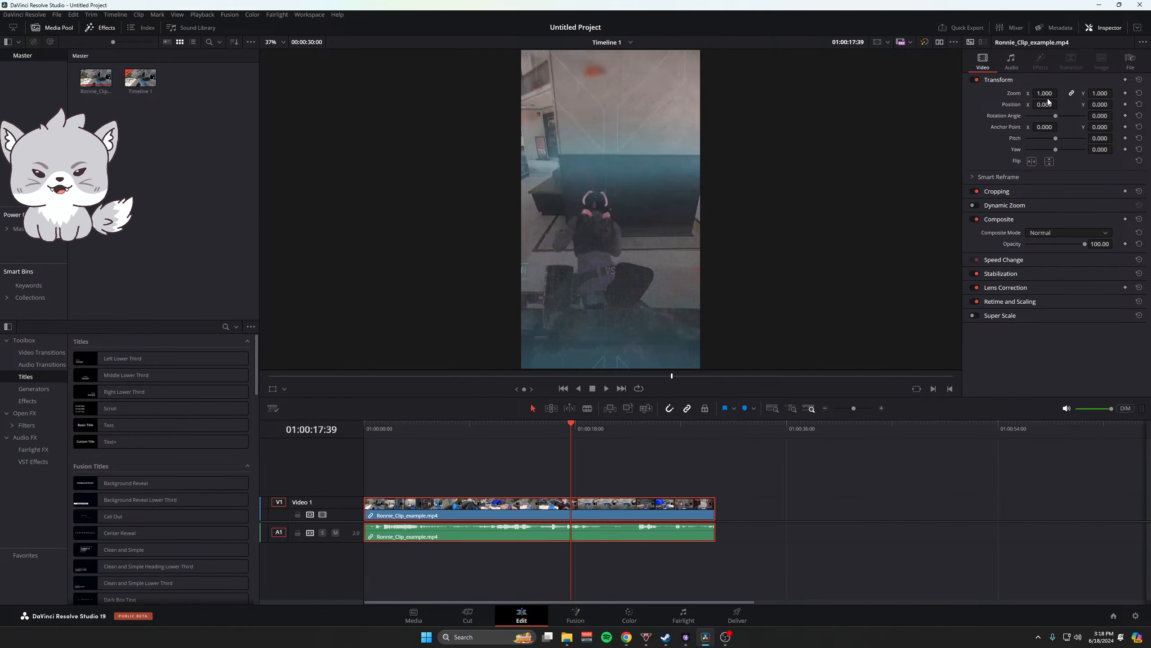
# - Scale the clip down uniformly to a zoom of 0.320 and check its edges against the vertical frame
pyautogui.moveTo(1045, 93); pyautogui.dragTo(1011, 94)
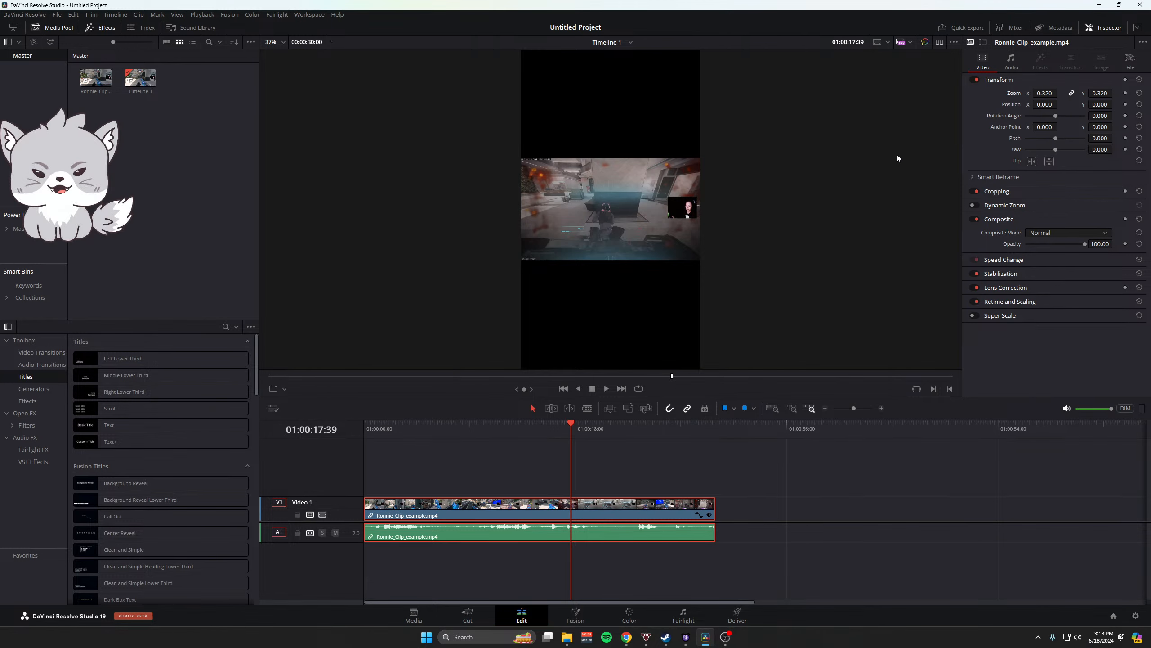
pyautogui.moveTo(717, 172); pyautogui.dragTo(697, 228)
pyautogui.scroll(-5, 696, 228)
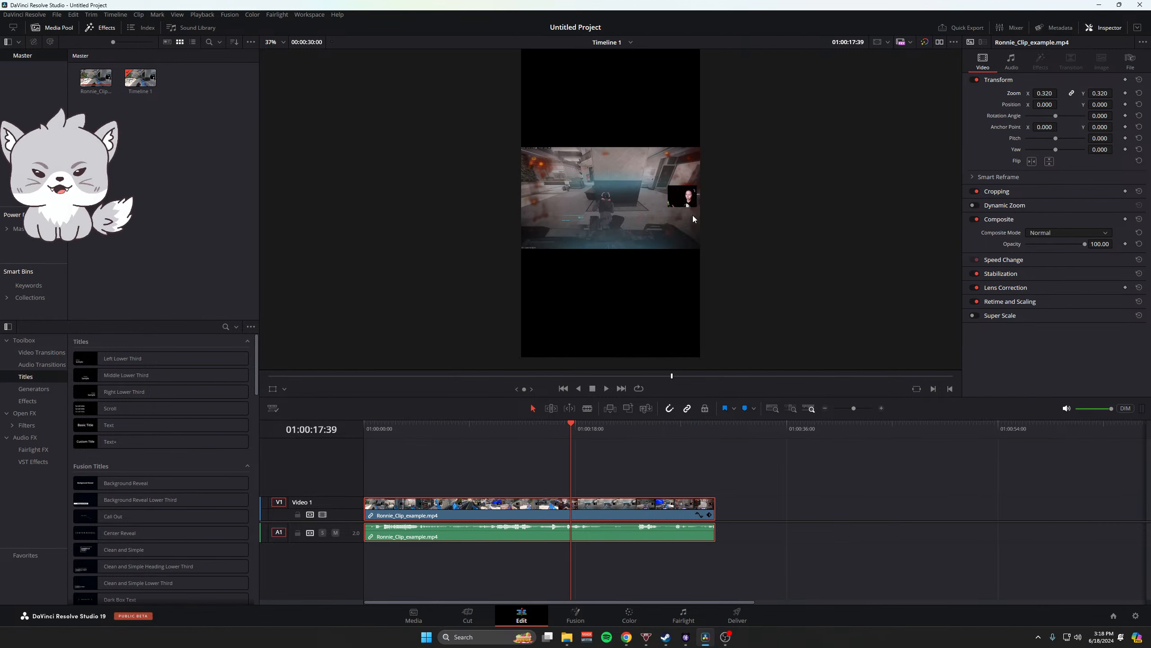
pyautogui.scroll(9, 695, 233)
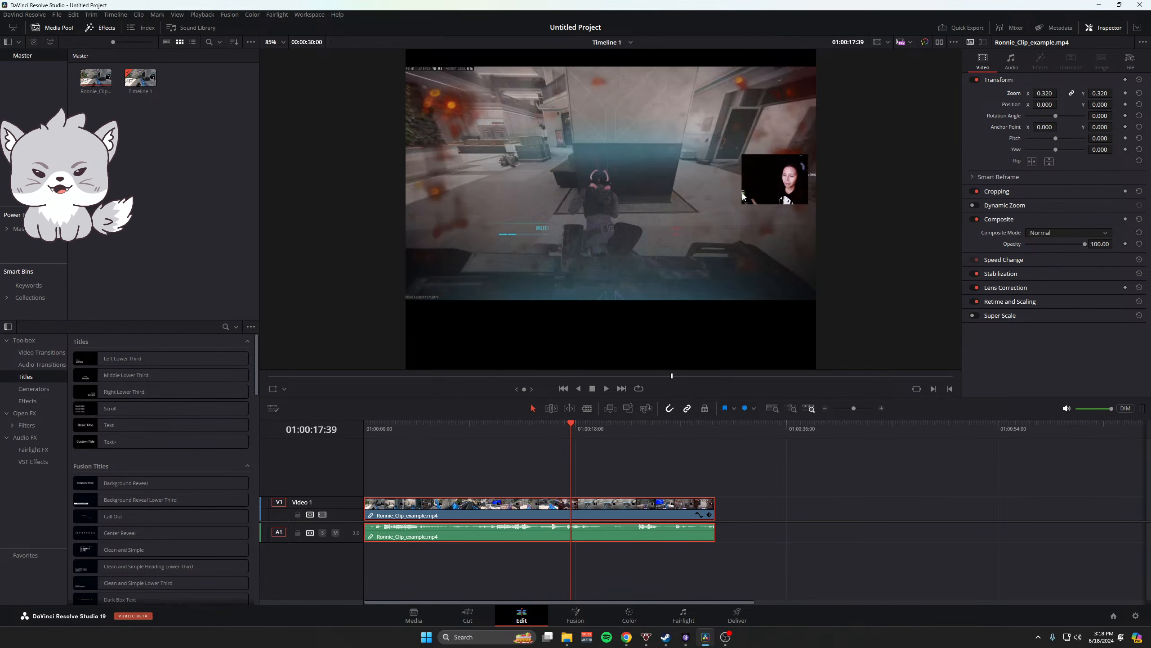
# - Fine-tune the clip's linked X and Y zoom to 0.319
pyautogui.click(1046, 93)
pyautogui.moveTo(1045, 90); pyautogui.dragTo(1046, 91)
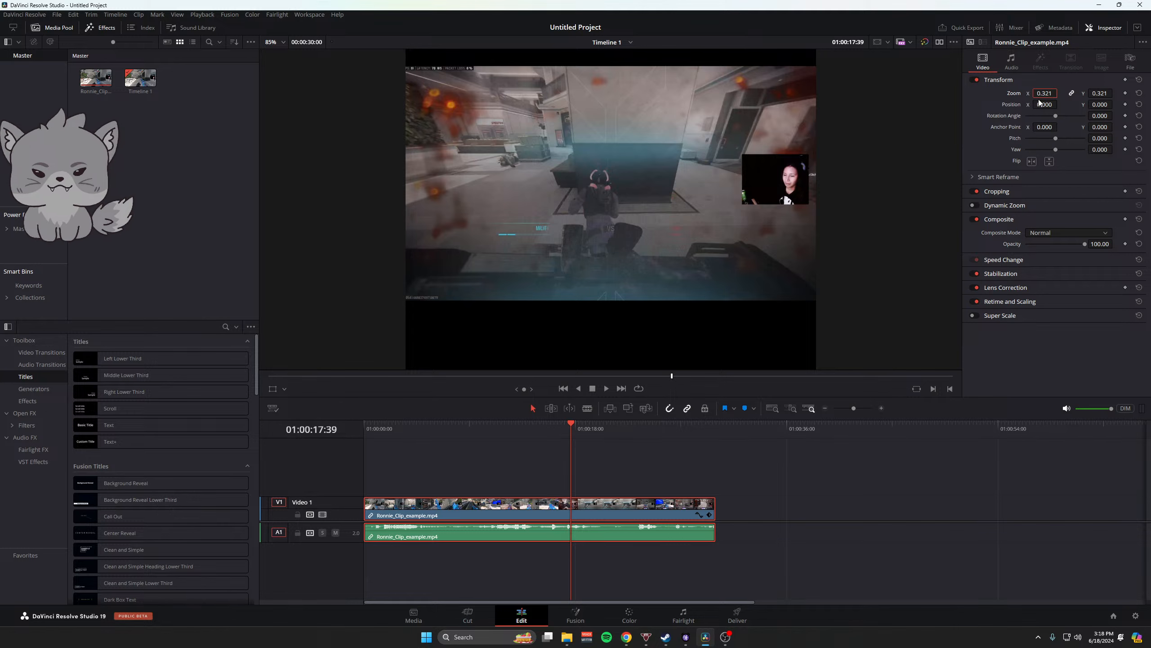
pyautogui.doubleClick(1045, 95)
pyautogui.write('1')
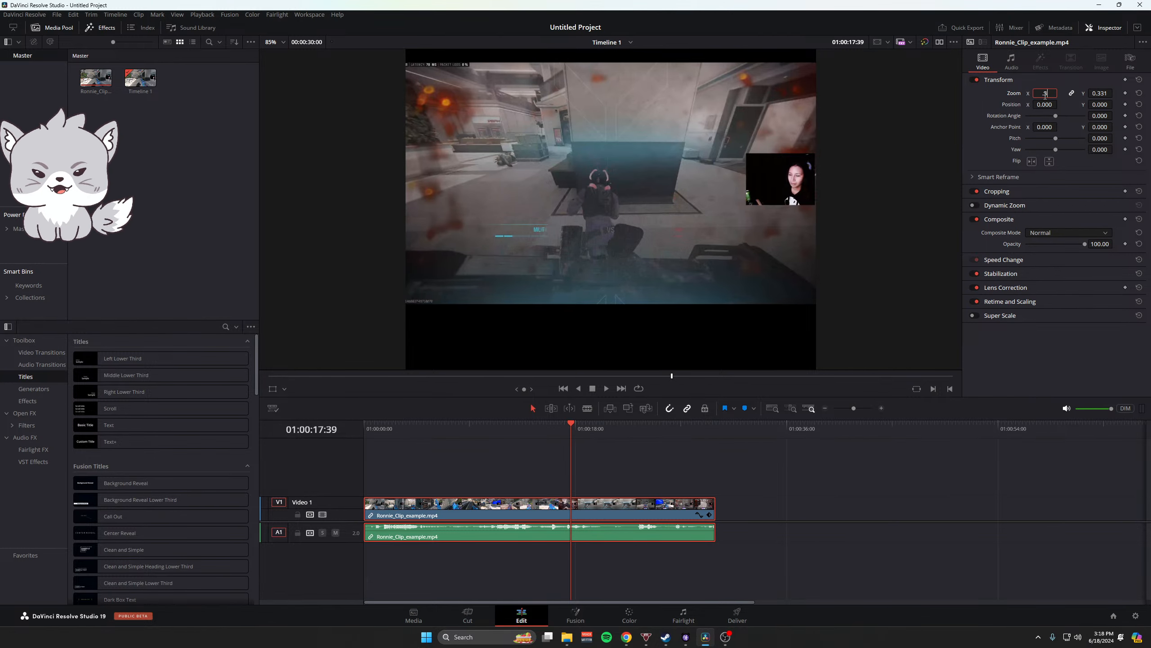
pyautogui.write('19')
pyautogui.press('Return')
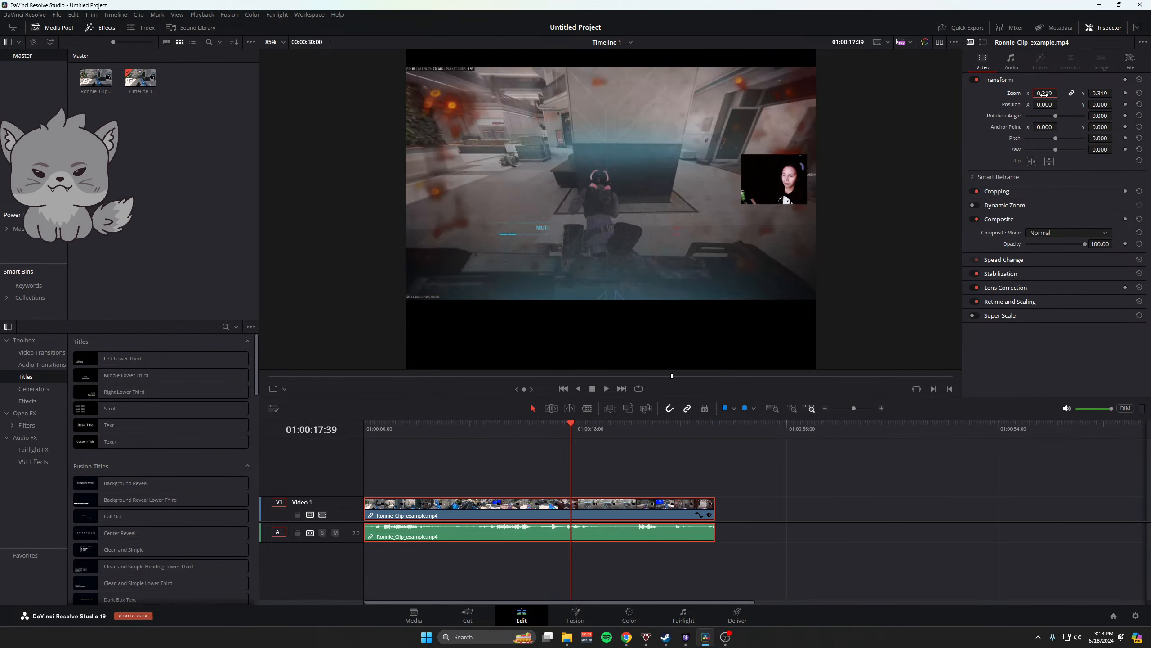
# - Try a clip zoom of 0.315 and refine it to 0.316 for both X and Y
pyautogui.doubleClick(1044, 94)
pyautogui.write('5315')
pyautogui.press('Return')
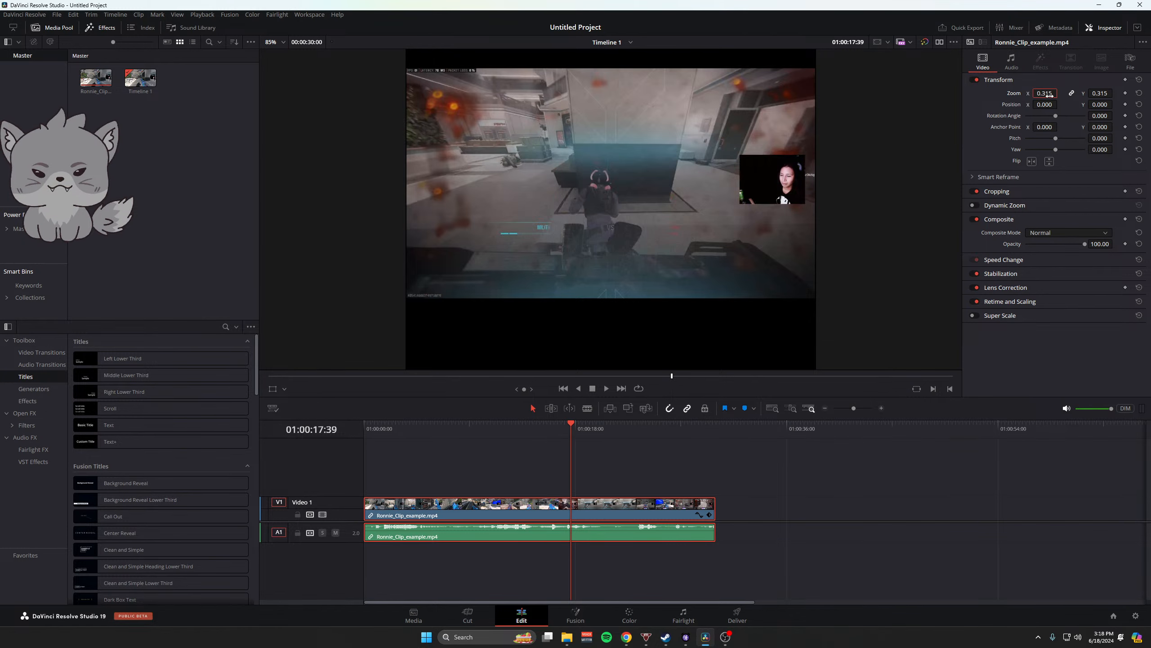
pyautogui.doubleClick(1052, 97)
pyautogui.click(1052, 95)
pyautogui.press('BackSpace')
pyautogui.write('6')
pyautogui.press('Return')
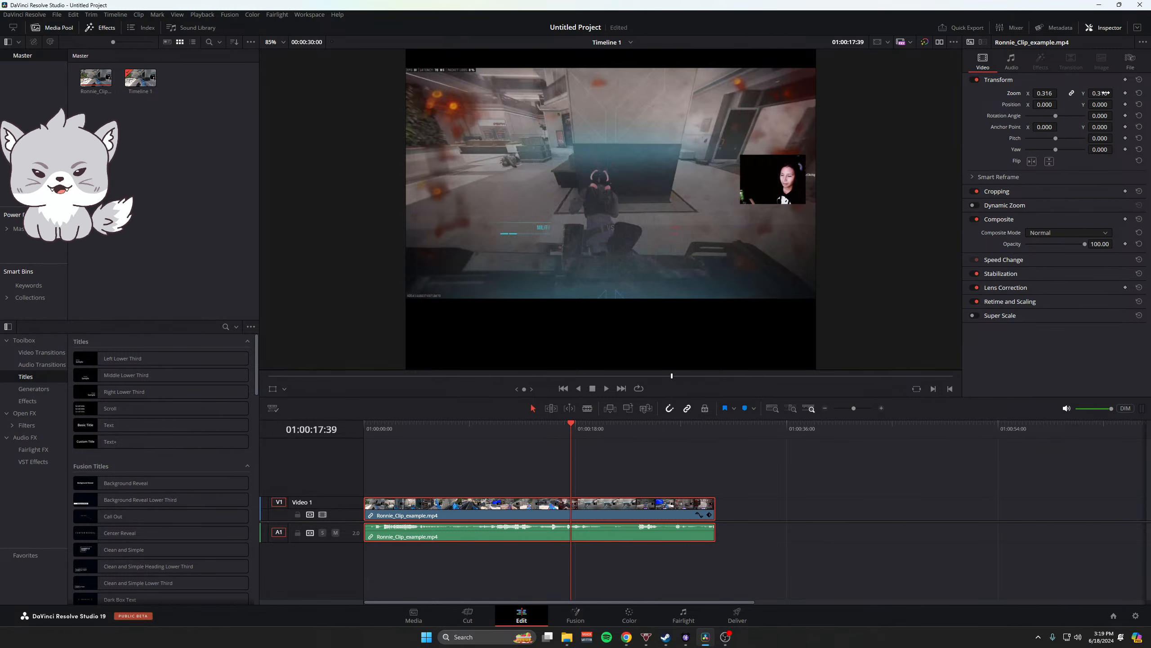
# - Try other zoom values on the clip, such as 0.250, and restore the linked zoom of 0.316
pyautogui.moveTo(1050, 93)
pyautogui.mouseDown()
pyautogui.moveTo(1073, 95)
pyautogui.moveTo(1060, 93)
pyautogui.mouseUp()
pyautogui.hotkey('ctrl', 'z')
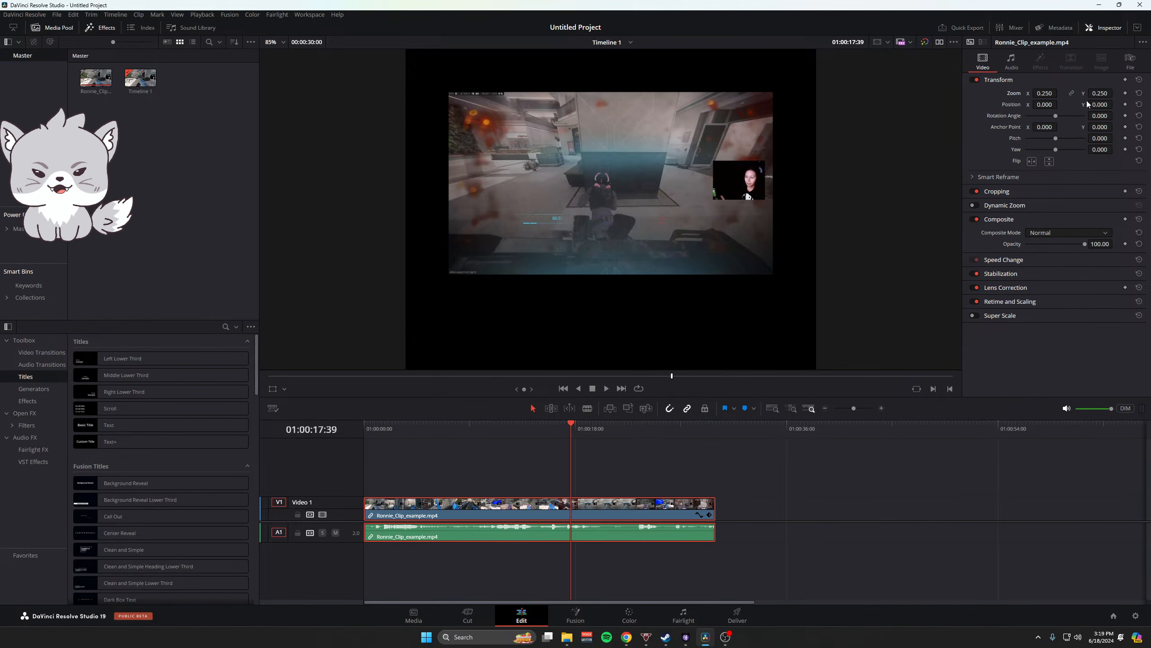
pyautogui.moveTo(1059, 88); pyautogui.dragTo(1049, 87)
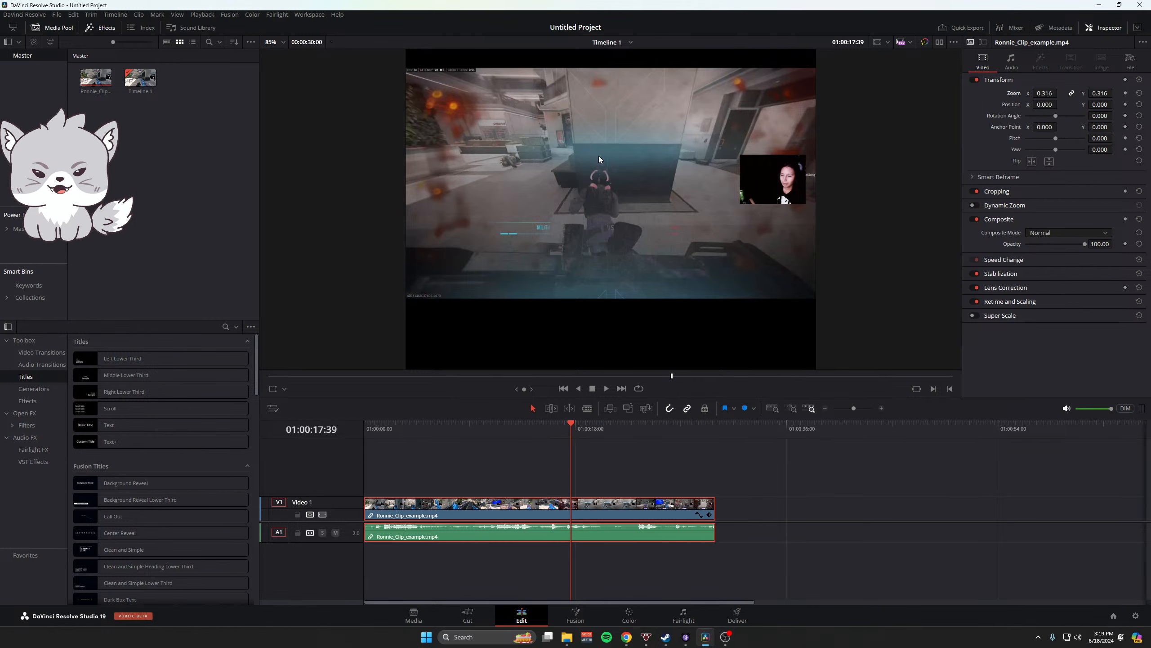
# - Examine how the scaled clip fills the vertical frame, from the full frame down to close-up
pyautogui.scroll(-5, 624, 160)
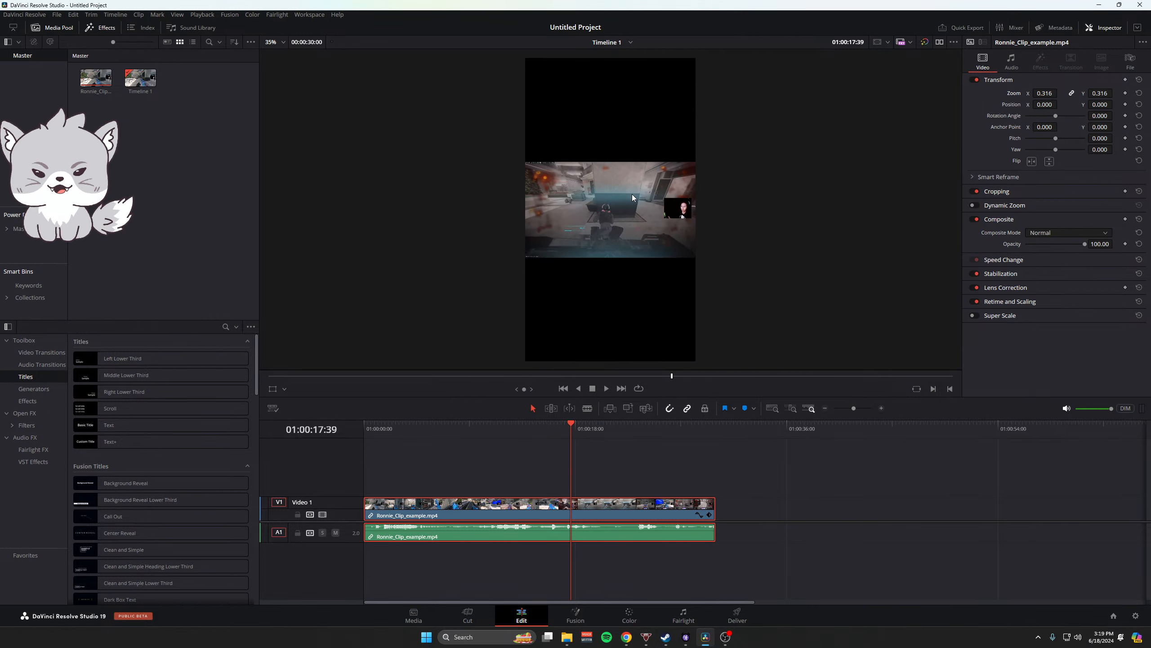
pyautogui.scroll(3, 645, 245)
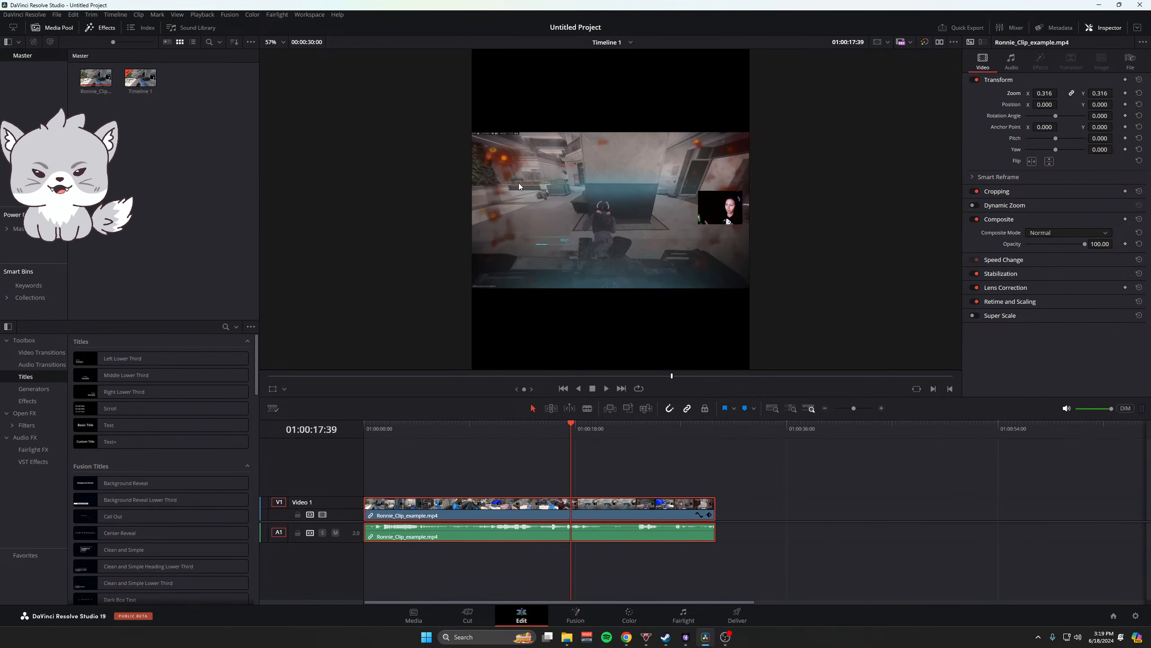
pyautogui.scroll(-3, 655, 180)
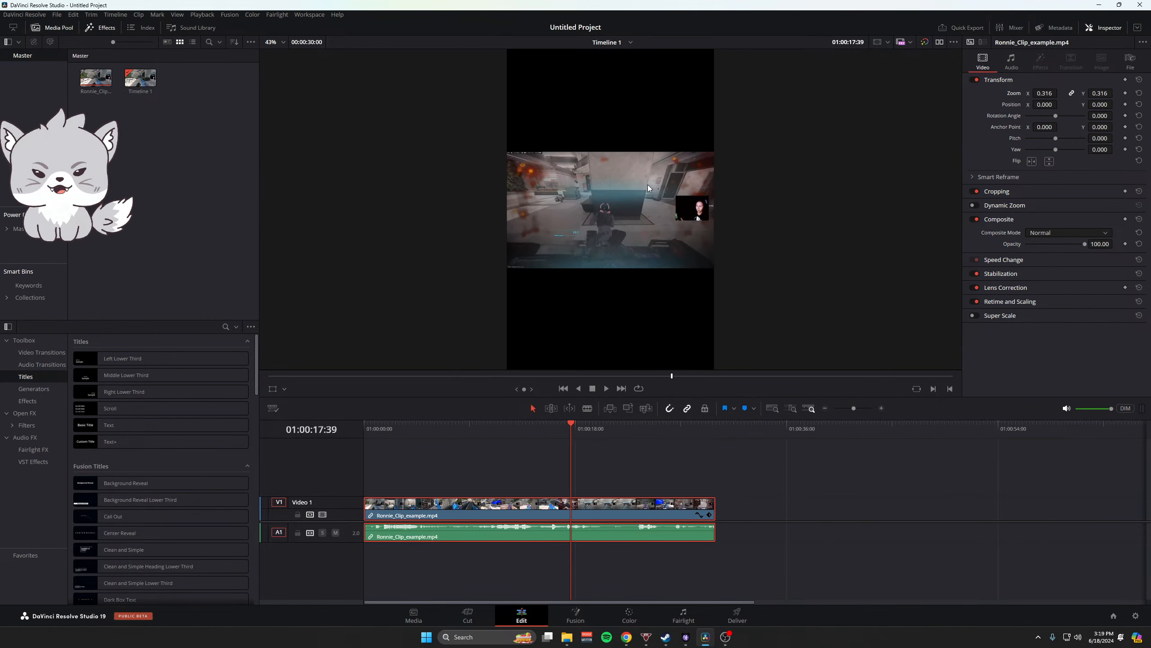
pyautogui.scroll(-2, 645, 188)
pyautogui.scroll(2, 644, 184)
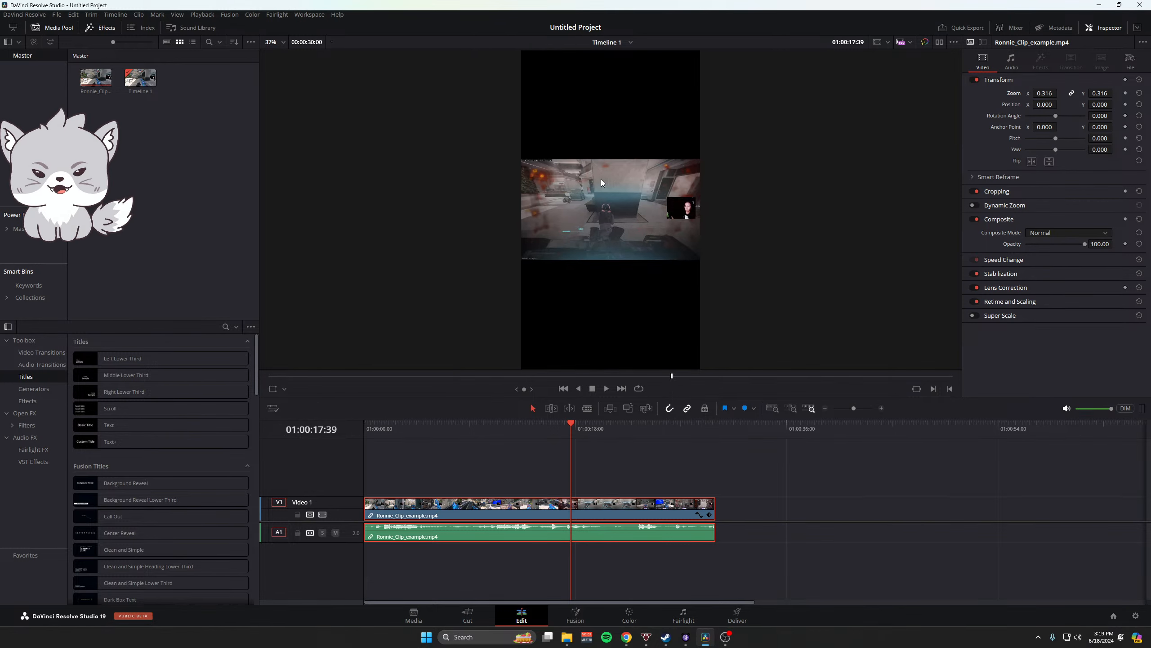
pyautogui.scroll(-1, 601, 182)
pyautogui.scroll(3, 601, 182)
pyautogui.scroll(2, 601, 183)
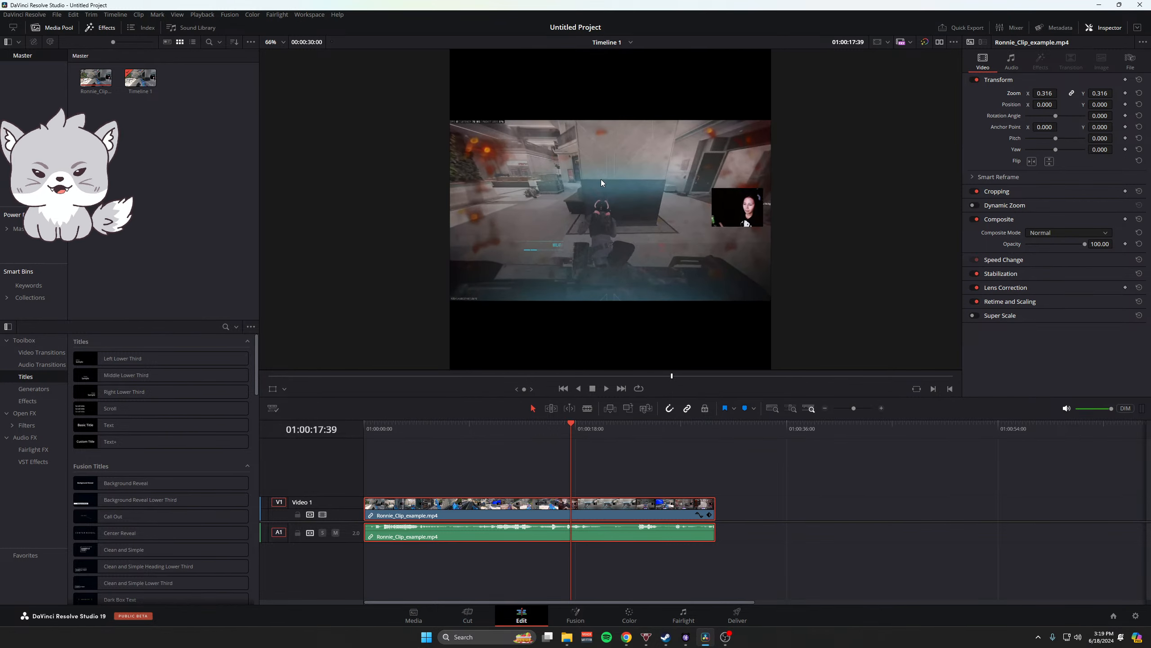
pyautogui.scroll(-3, 601, 182)
pyautogui.scroll(2, 601, 183)
pyautogui.scroll(2, 602, 182)
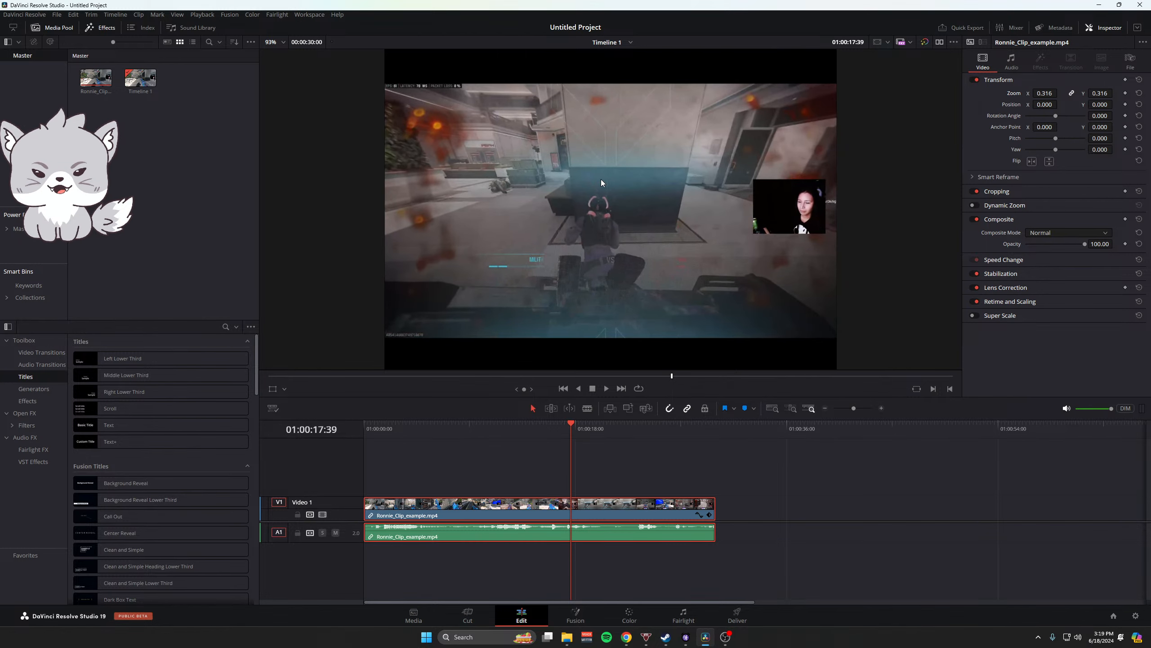
pyautogui.scroll(-4, 601, 182)
pyautogui.scroll(-2, 601, 183)
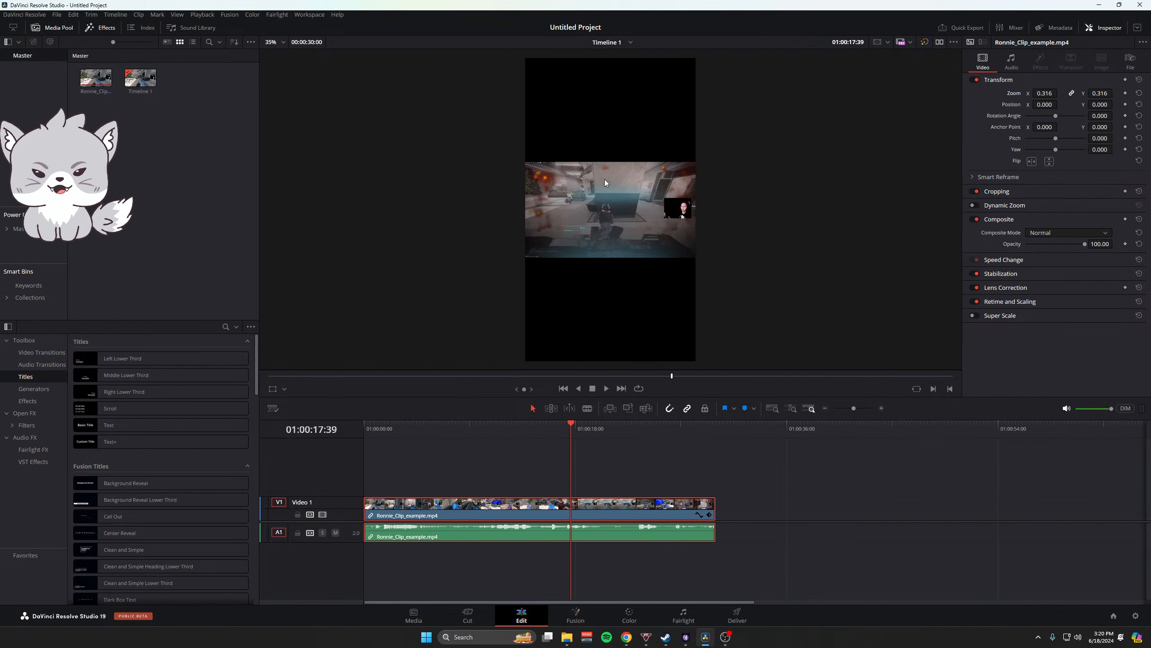
pyautogui.scroll(-7, 605, 179)
pyautogui.scroll(6, 605, 179)
pyautogui.scroll(12, 605, 180)
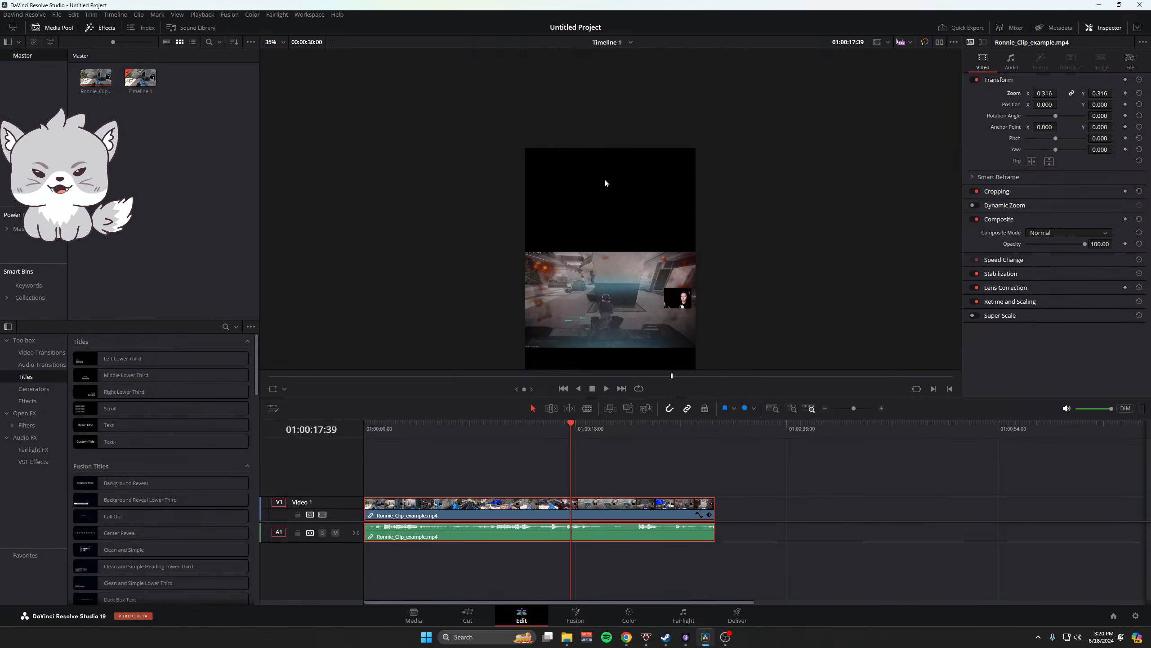
pyautogui.scroll(-14, 605, 180)
pyautogui.scroll(10, 605, 180)
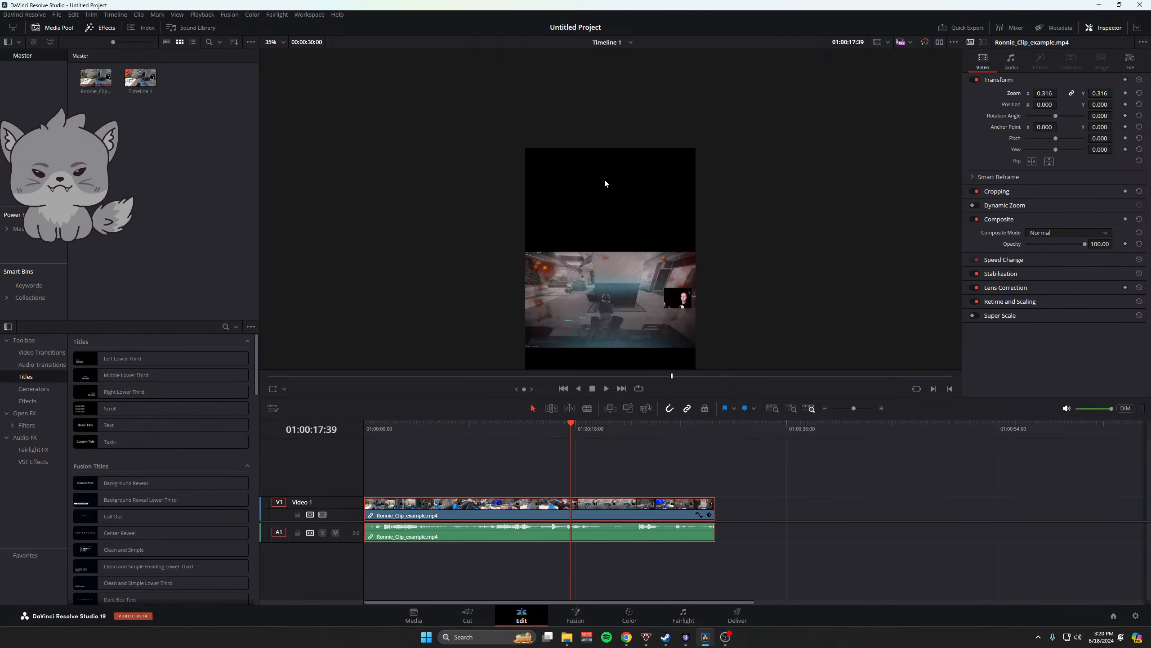
pyautogui.scroll(-7, 605, 180)
pyautogui.scroll(10, 605, 180)
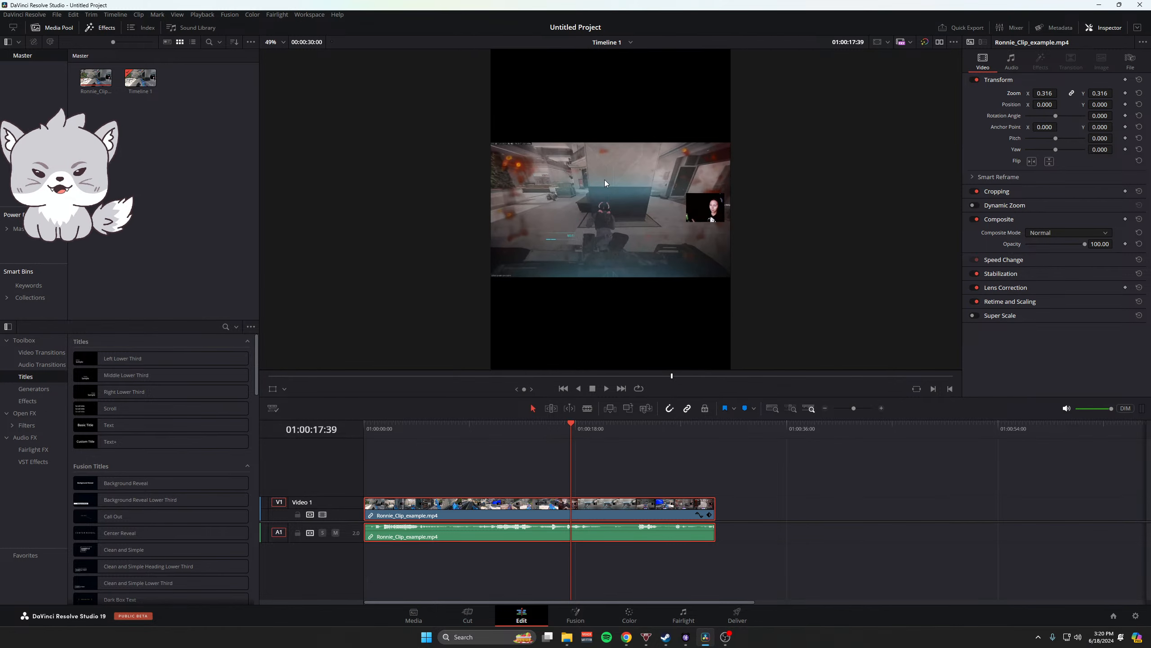
pyautogui.scroll(2, 603, 179)
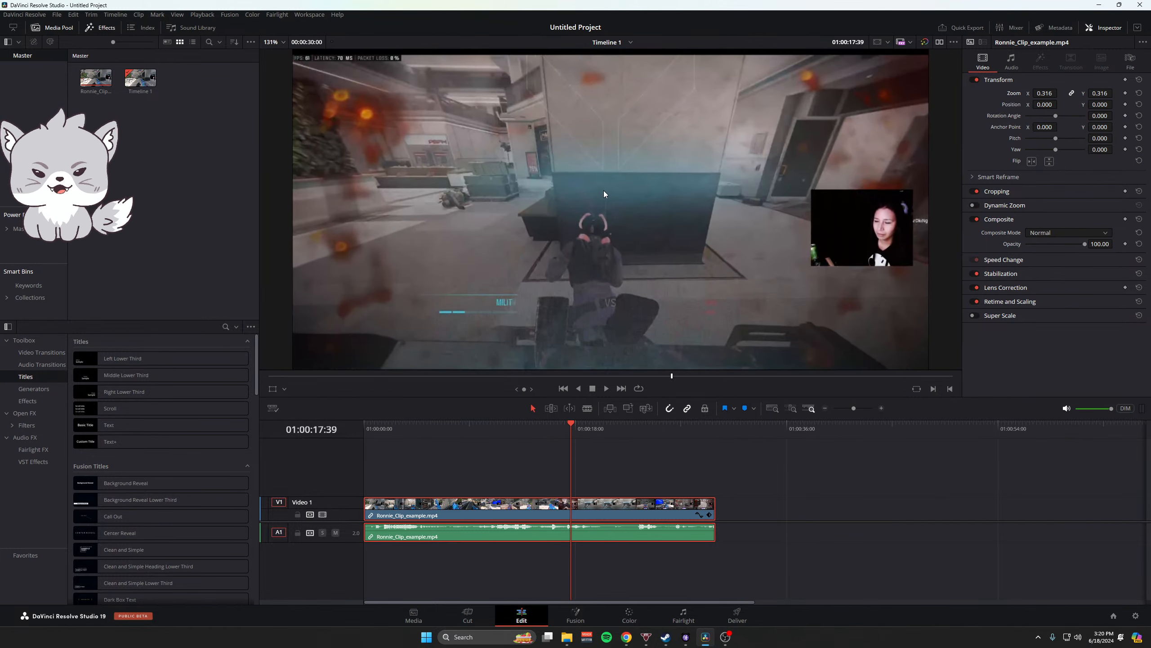
# - Inspect the webcam area of the clip close up and return to the whole vertical frame
pyautogui.moveTo(631, 201); pyautogui.dragTo(675, 192)
pyautogui.moveTo(756, 199); pyautogui.dragTo(451, 191)
pyautogui.scroll(4, 518, 225)
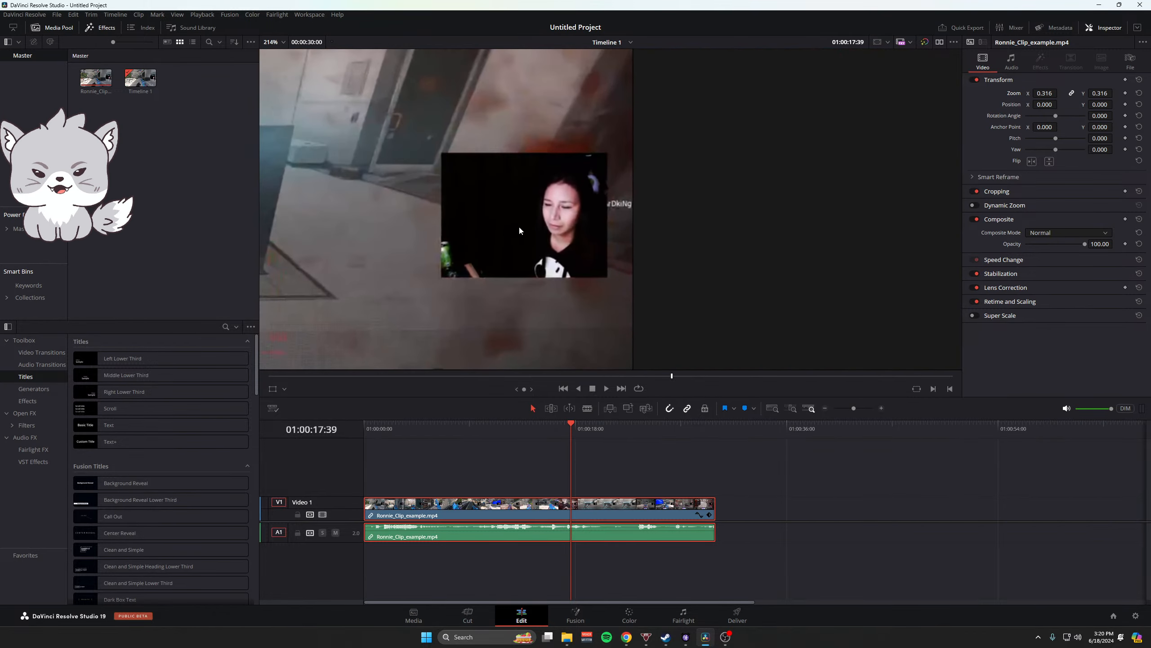
pyautogui.moveTo(522, 214); pyautogui.dragTo(659, 203)
pyautogui.scroll(-6, 659, 203)
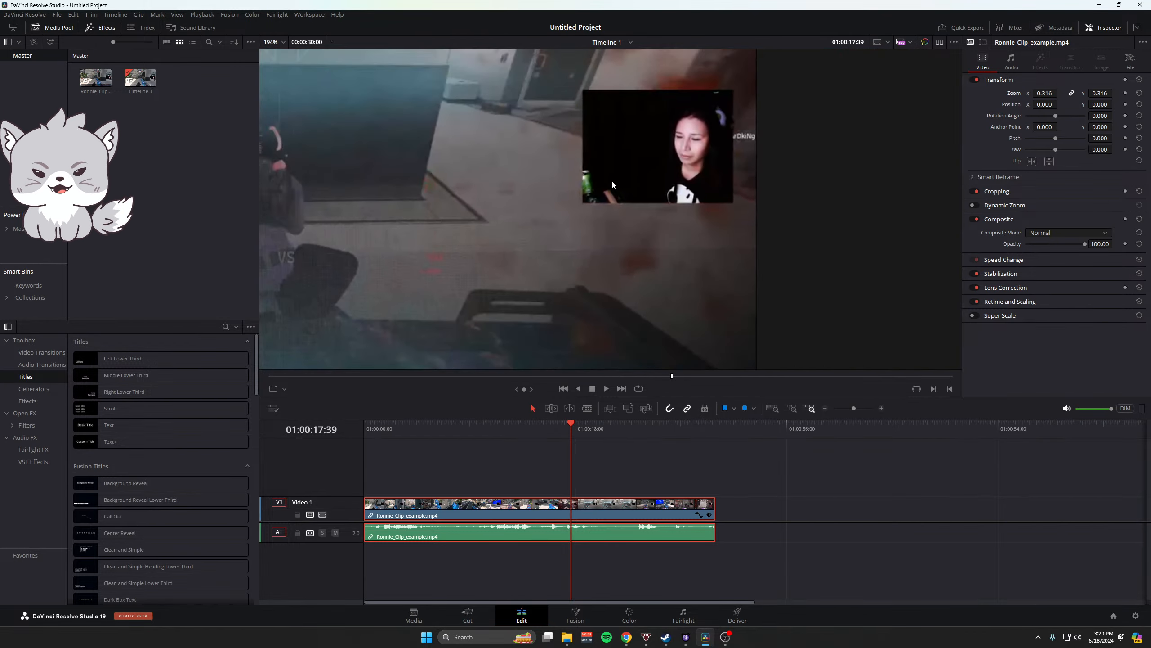
pyautogui.scroll(-4, 623, 189)
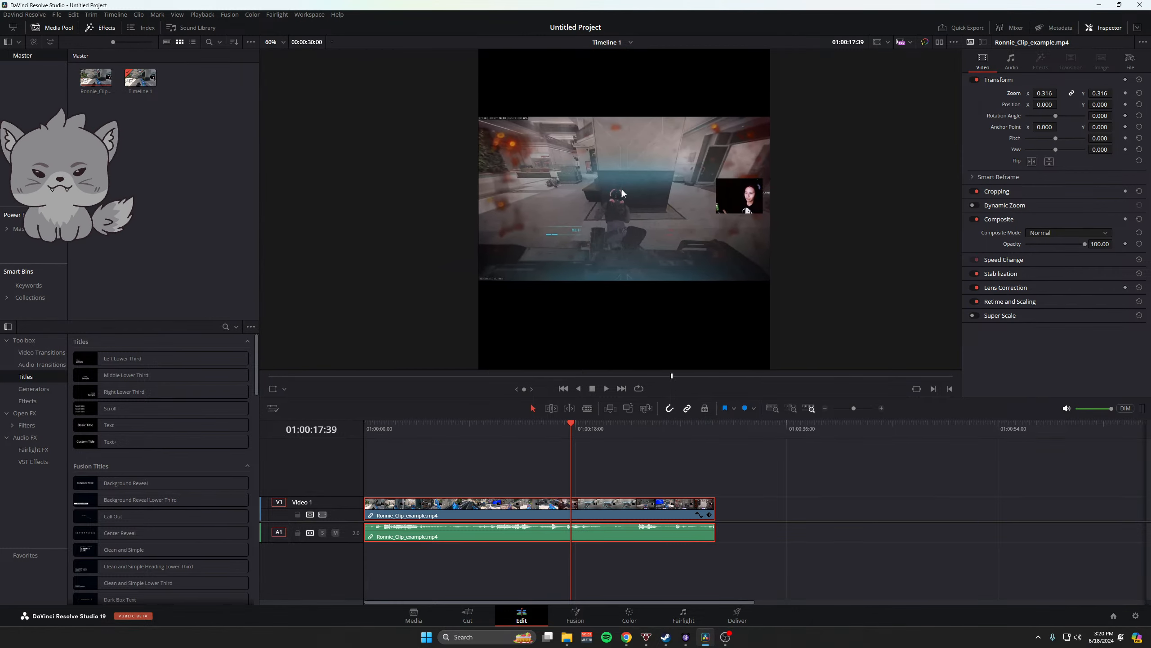
pyautogui.scroll(2, 613, 186)
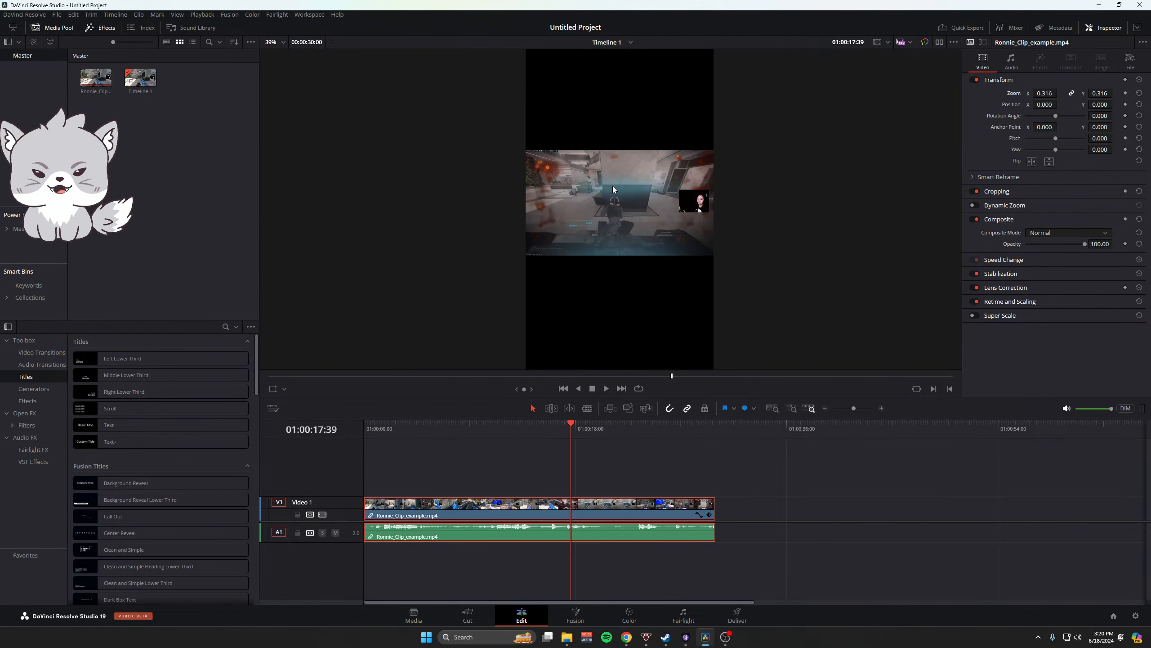
pyautogui.moveTo(619, 186)
pyautogui.mouseDown()
pyautogui.moveTo(617, 198)
pyautogui.moveTo(621, 187)
pyautogui.mouseUp()
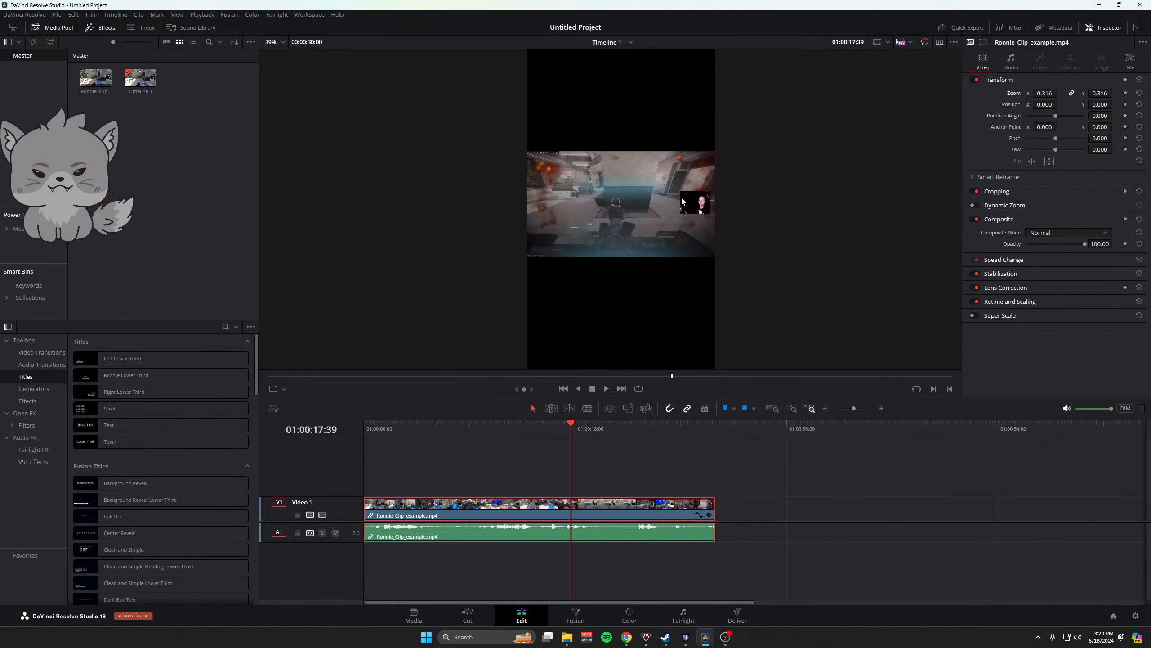
# - Move the clip to a new video and audio track pair above Video 1, and return it to the start of Video 1
pyautogui.click(658, 466)
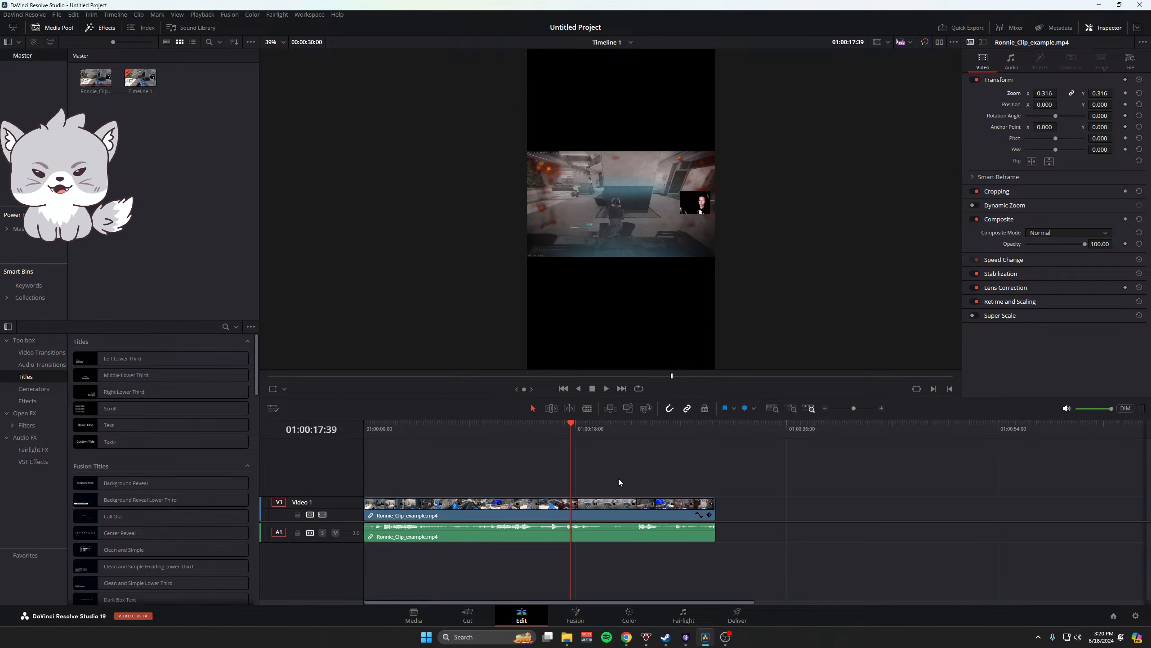
pyautogui.moveTo(459, 504)
pyautogui.mouseDown()
pyautogui.moveTo(593, 504)
pyautogui.moveTo(549, 504)
pyautogui.moveTo(607, 483)
pyautogui.moveTo(514, 495)
pyautogui.moveTo(609, 501)
pyautogui.moveTo(445, 509)
pyautogui.mouseUp()
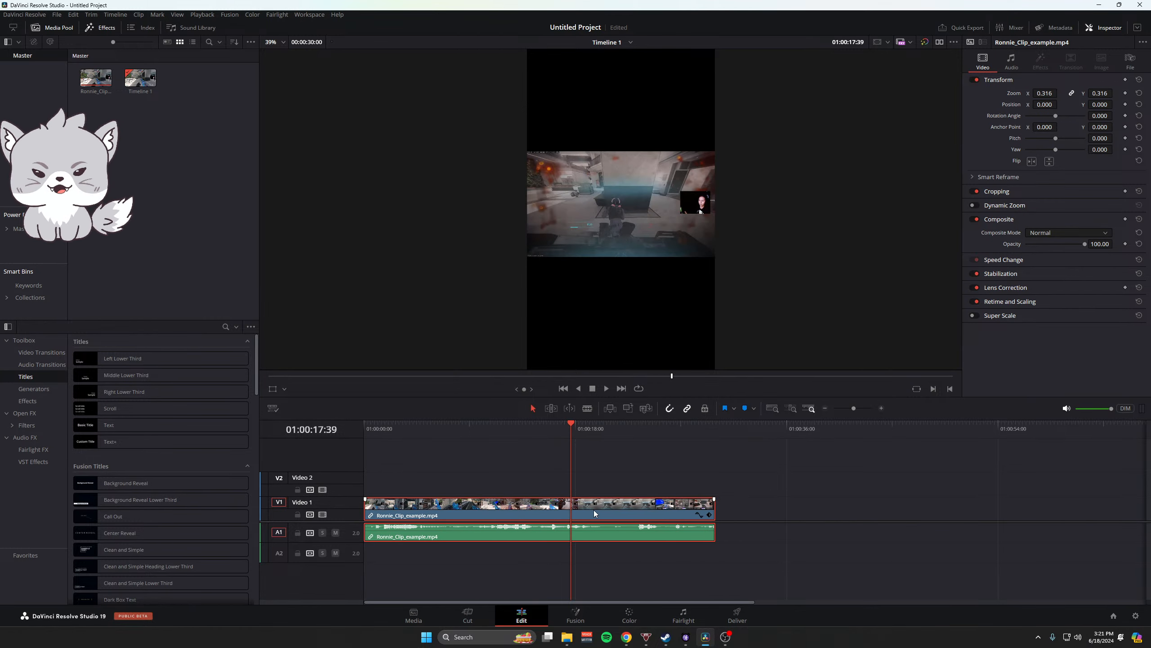
pyautogui.moveTo(595, 510); pyautogui.dragTo(544, 510)
pyautogui.click(634, 466)
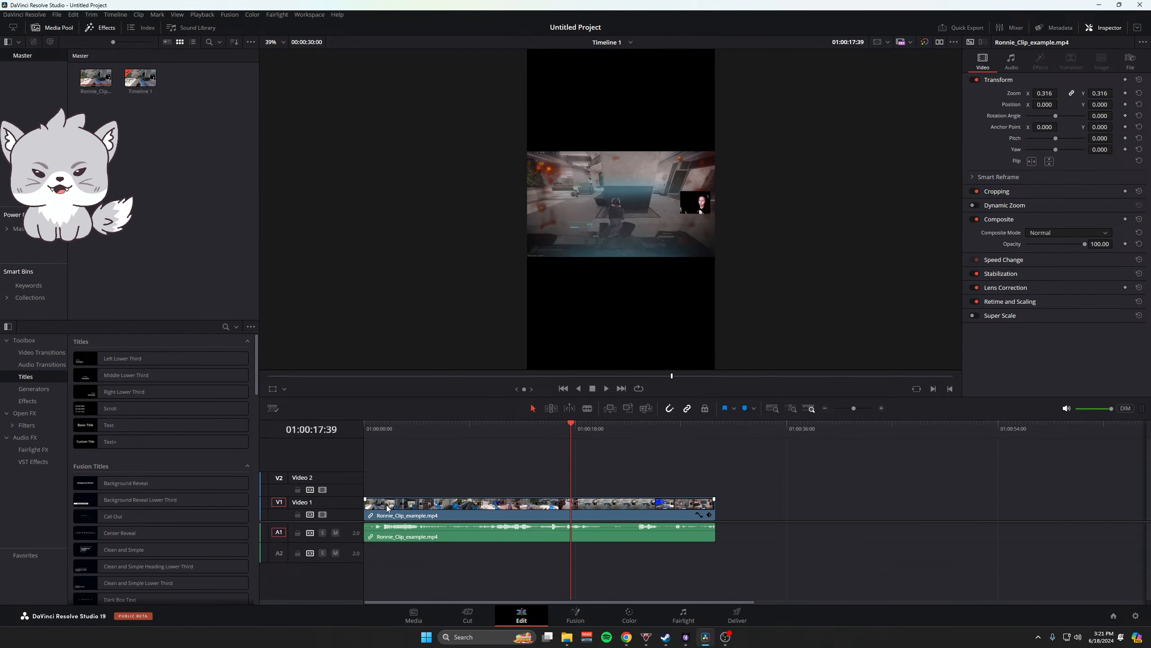
# - Duplicate the clip together with its audio onto Video 2 and Audio 2, and delete that copy
pyautogui.click(563, 511)
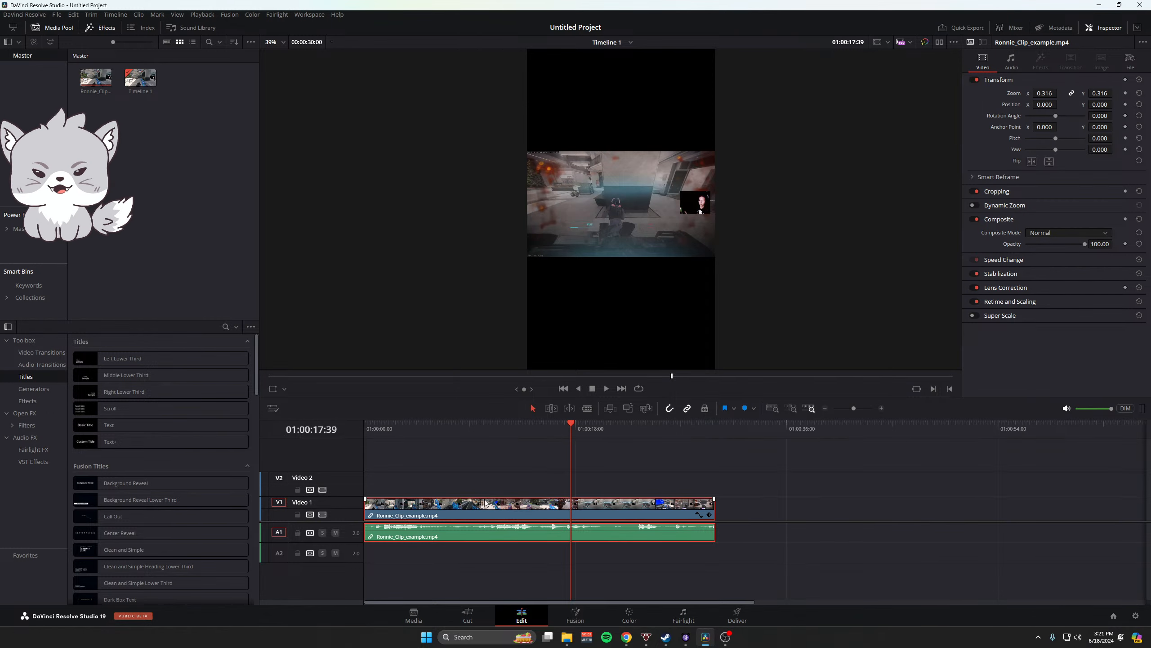
pyautogui.click(471, 479)
pyautogui.click(458, 508)
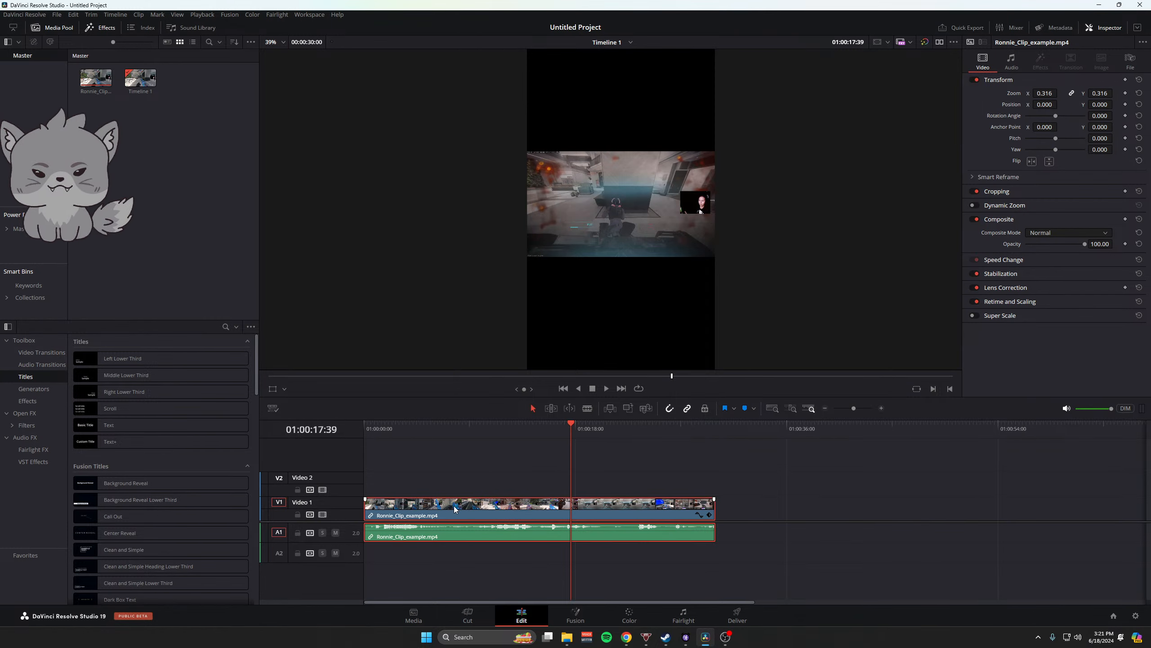
pyautogui.click(480, 492)
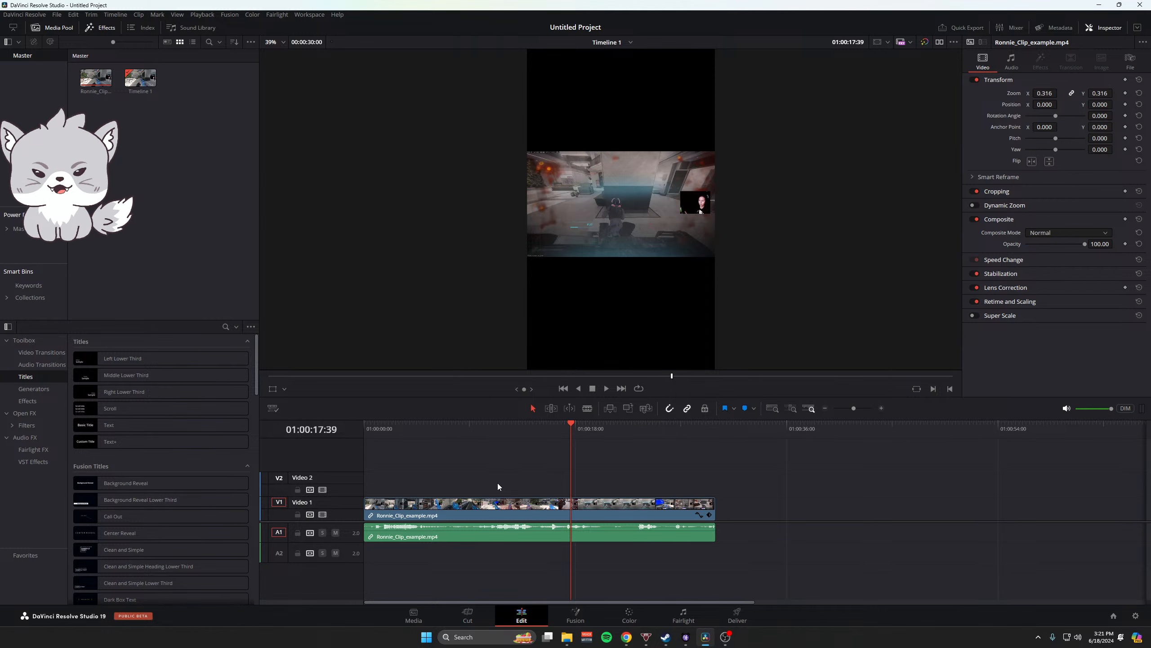
pyautogui.click(497, 507)
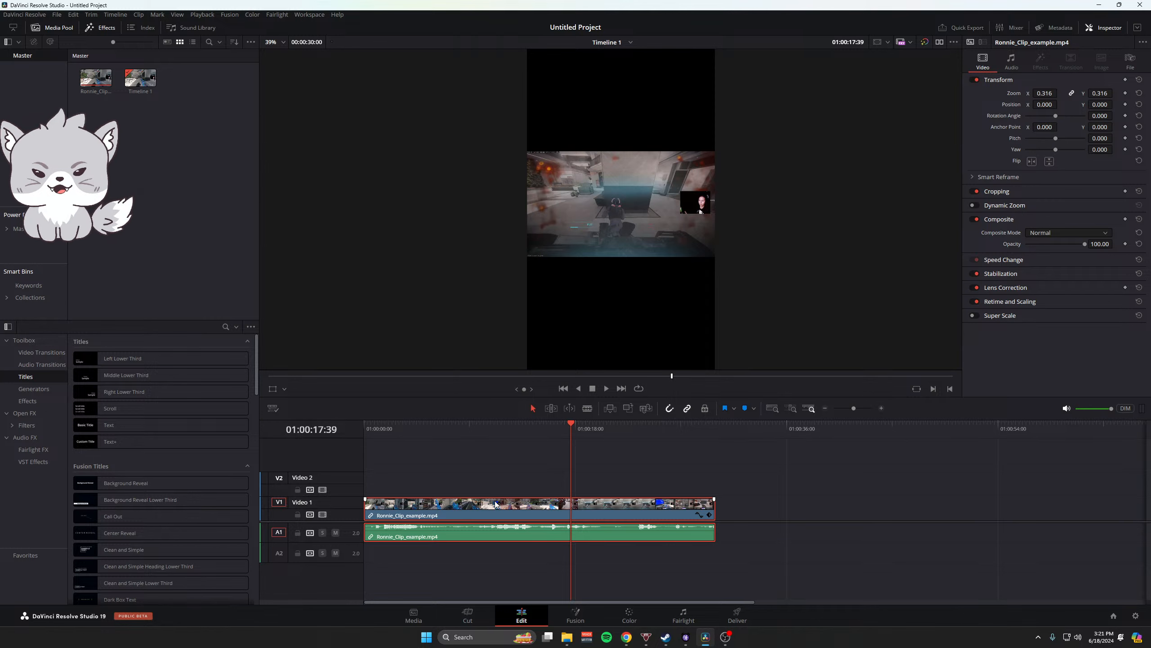
pyautogui.moveTo(495, 503); pyautogui.dragTo(496, 495)
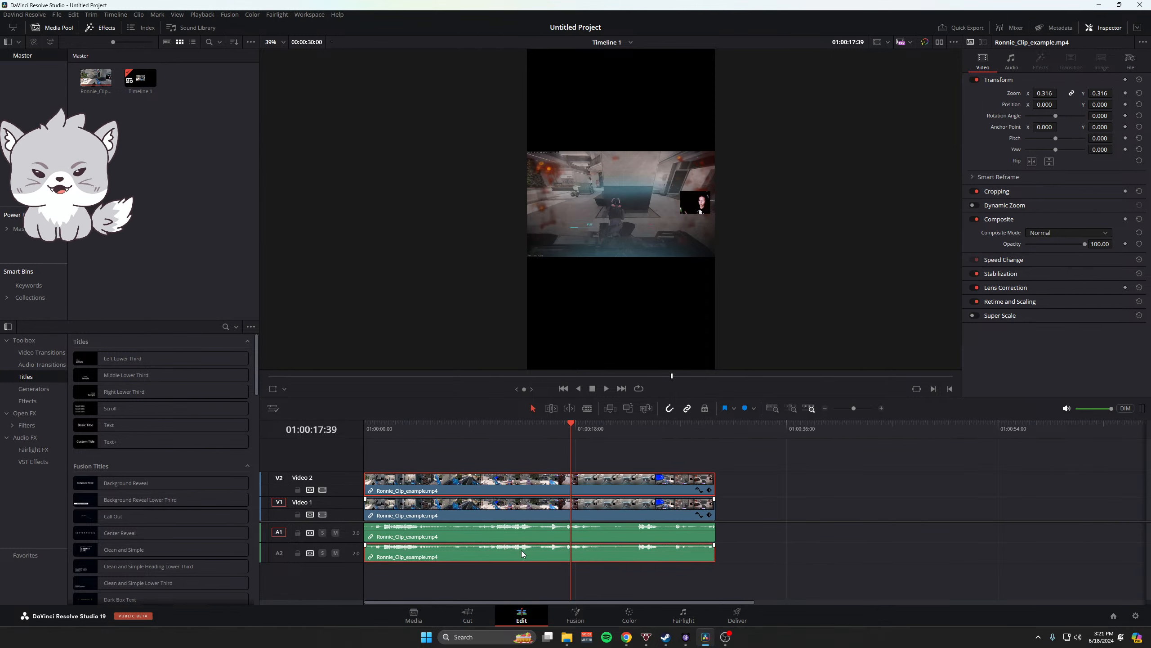
pyautogui.press('Delete')
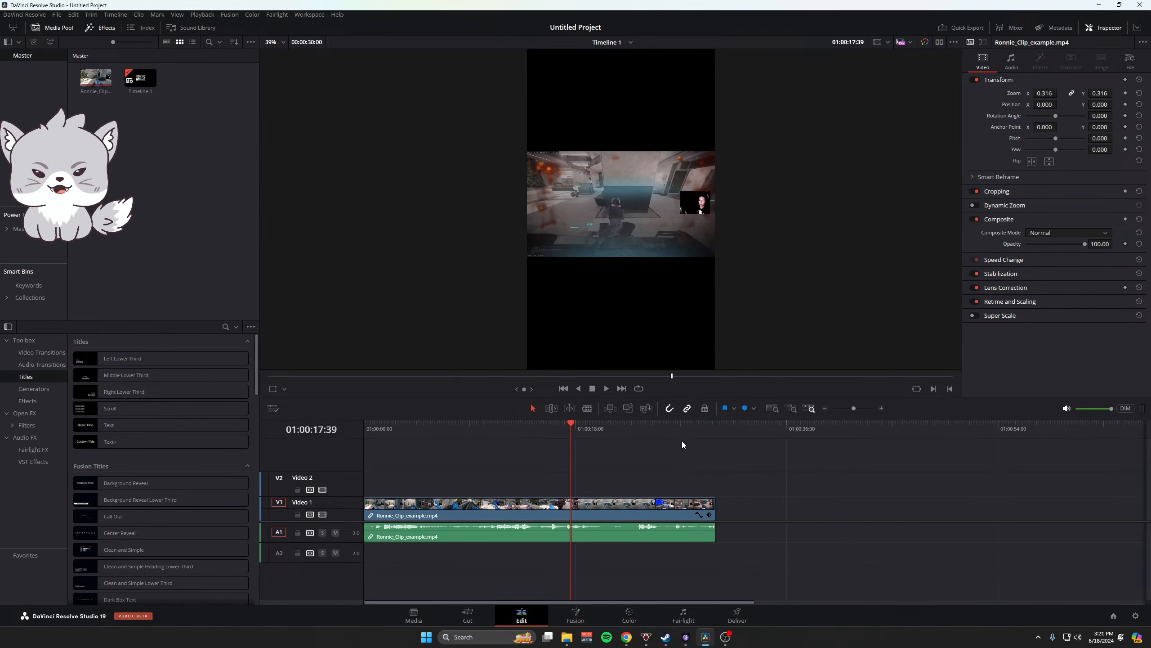
# - Move the playhead to 01:00:28:15 and duplicate only the clip's video, without audio, onto Video 2 and Video 3
pyautogui.click(695, 428)
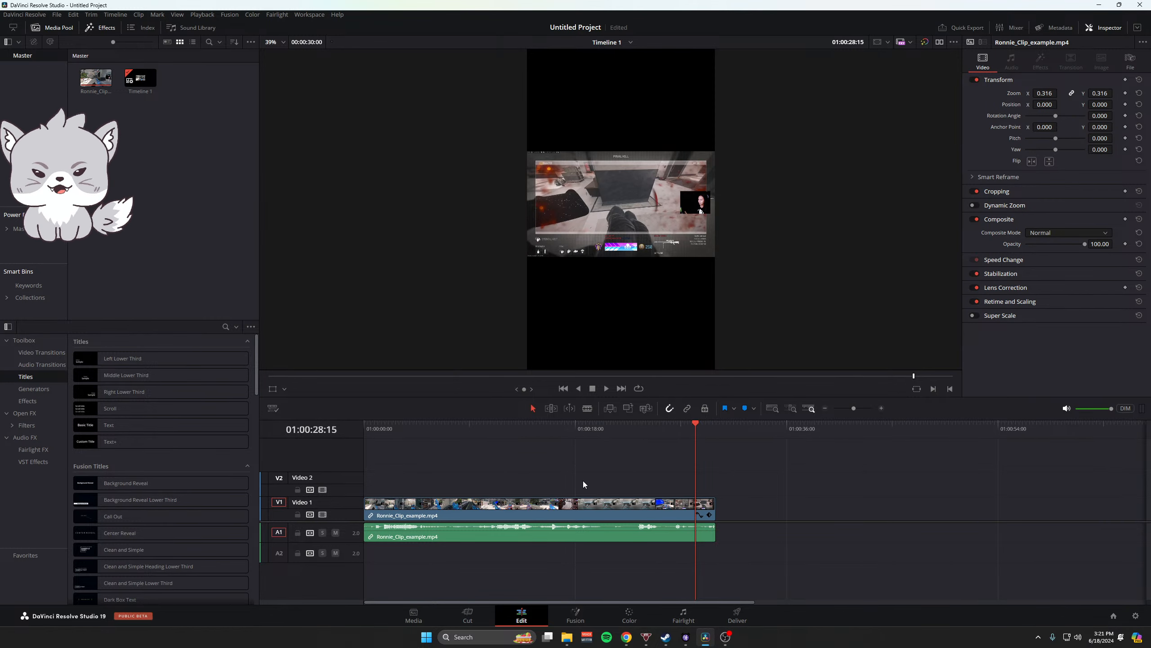
pyautogui.click(558, 506)
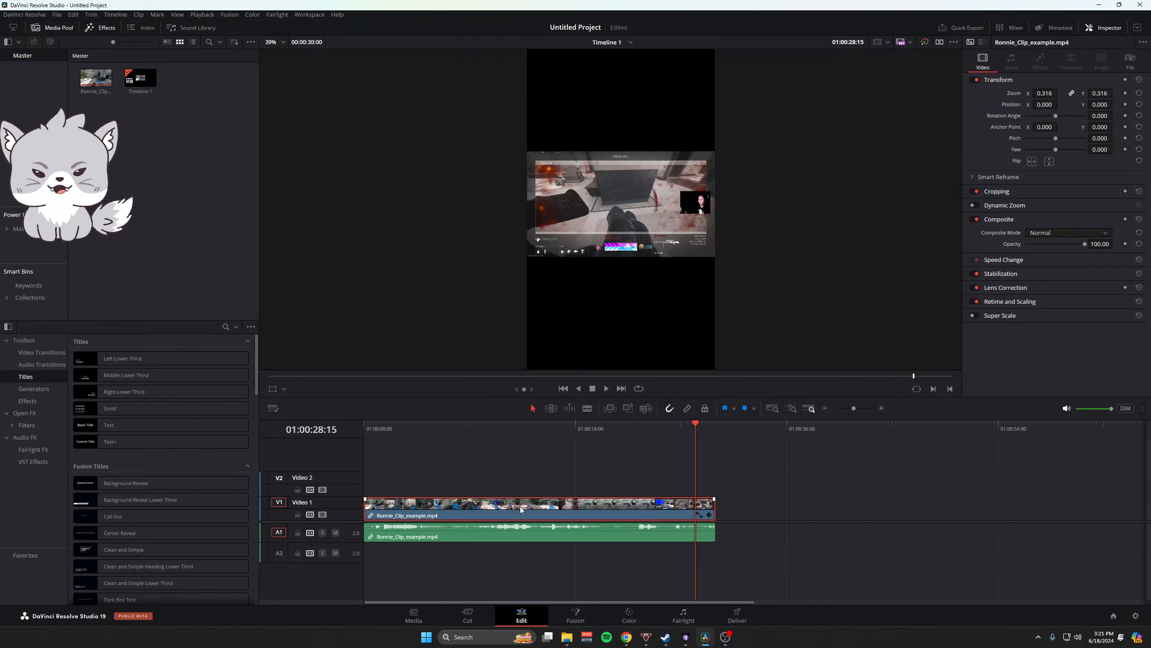
pyautogui.moveTo(520, 506); pyautogui.dragTo(520, 490)
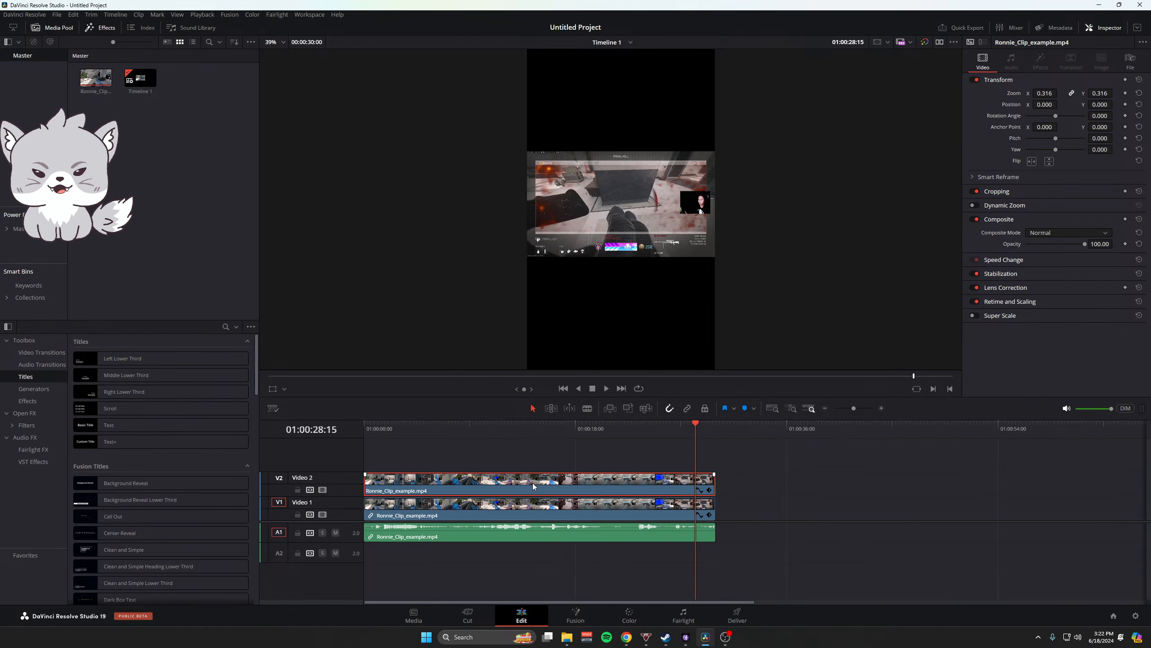
pyautogui.moveTo(533, 483); pyautogui.dragTo(531, 459)
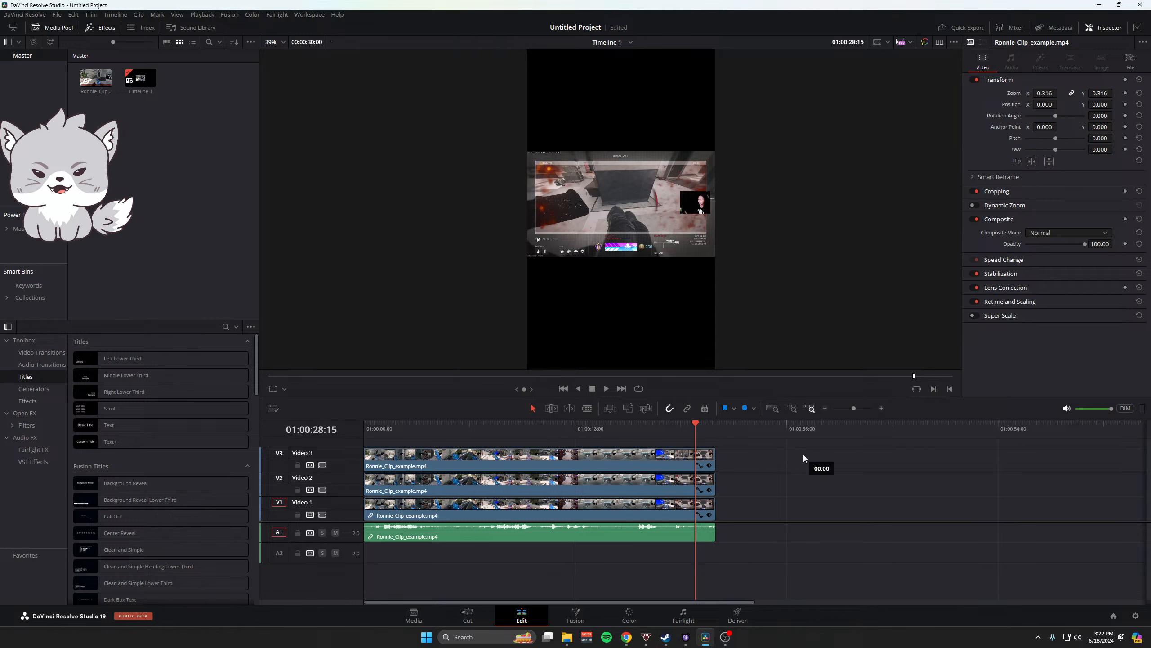
# - Try duplicating the Video 3 clip onto another track above it, and undo the extra copy
pyautogui.click(580, 453)
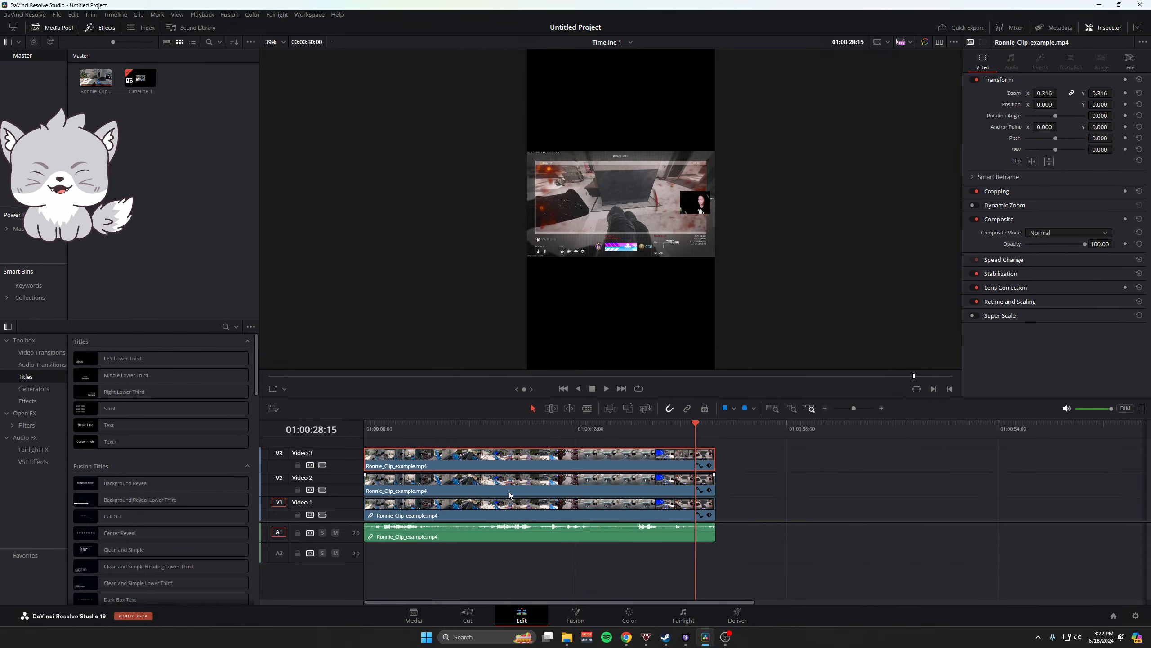
pyautogui.moveTo(539, 466); pyautogui.dragTo(536, 442)
pyautogui.hotkey('ctrl', 'z')
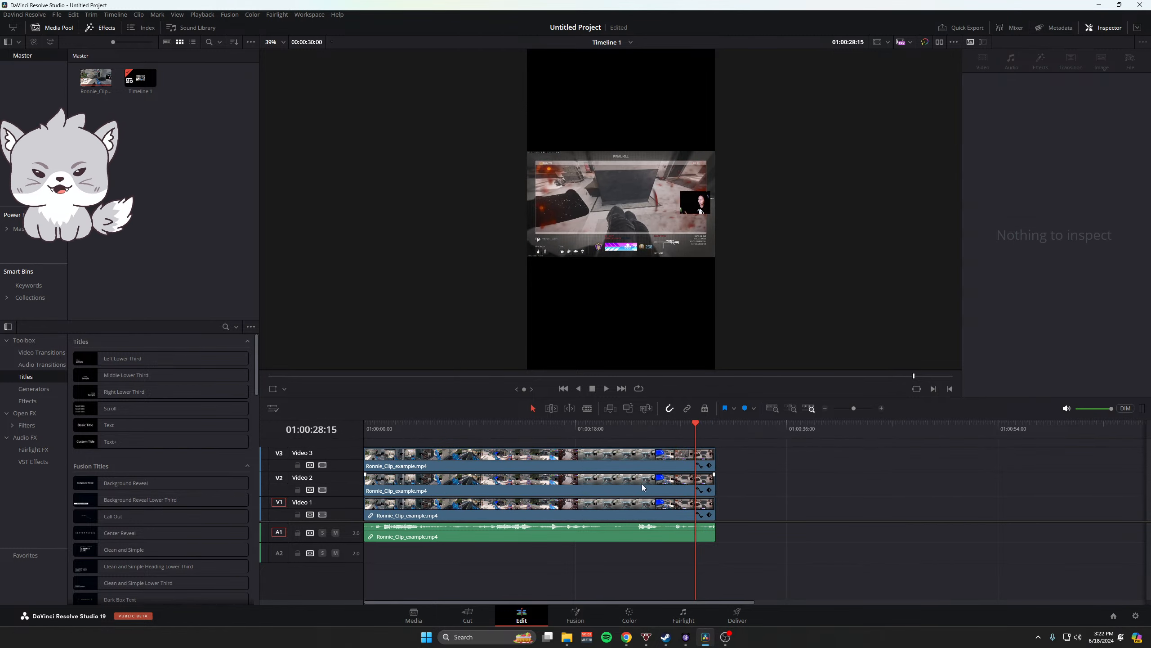
# - Make more room for the video tracks in the timeline and delete the clip copies on Video 2 and Video 3
pyautogui.moveTo(752, 521); pyautogui.dragTo(752, 562)
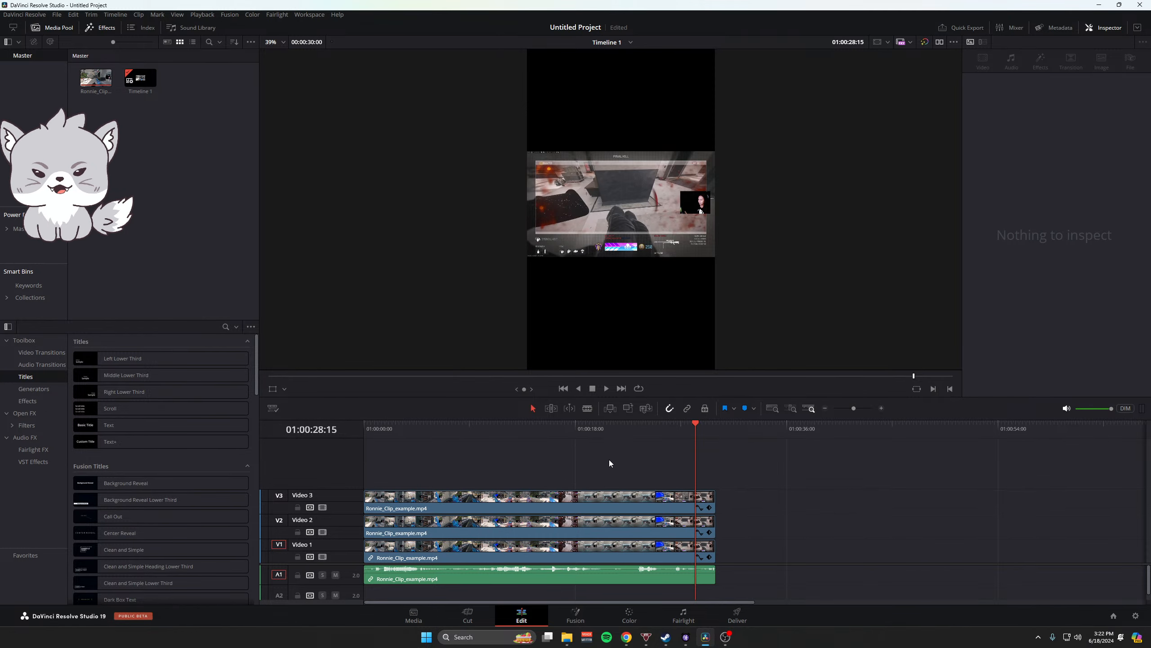
pyautogui.moveTo(722, 480); pyautogui.dragTo(589, 528)
pyautogui.press('Delete')
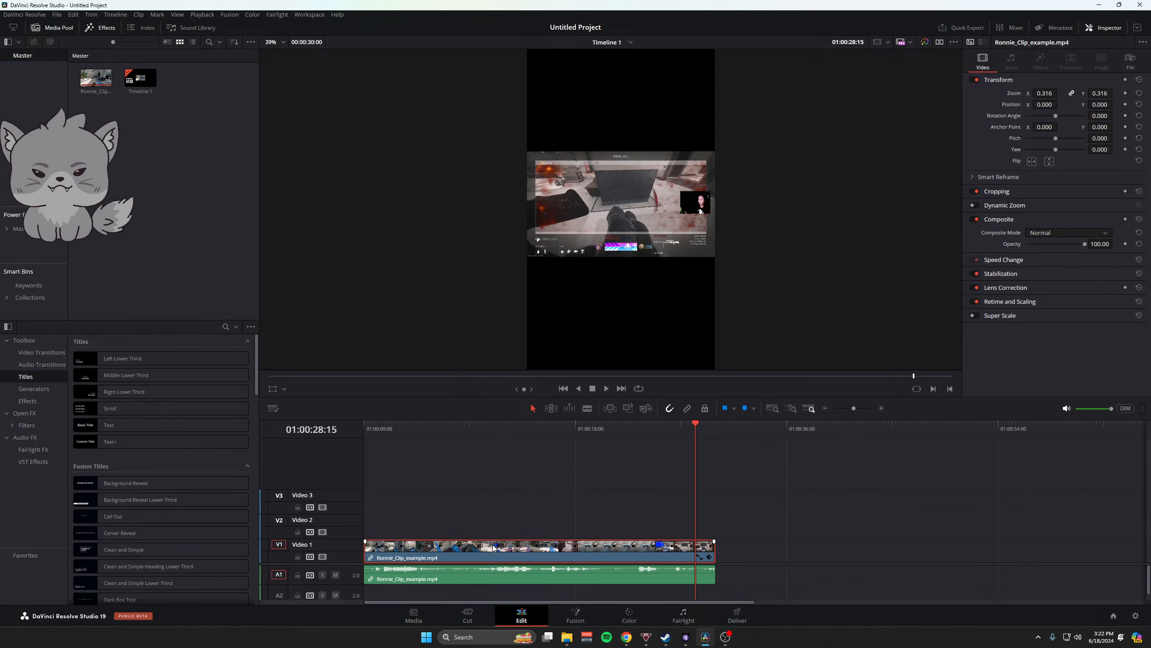
# - Stack two video-only copies of the Video 1 clip on Video 2 and Video 3, aligned with its start
pyautogui.moveTo(494, 548); pyautogui.dragTo(496, 531)
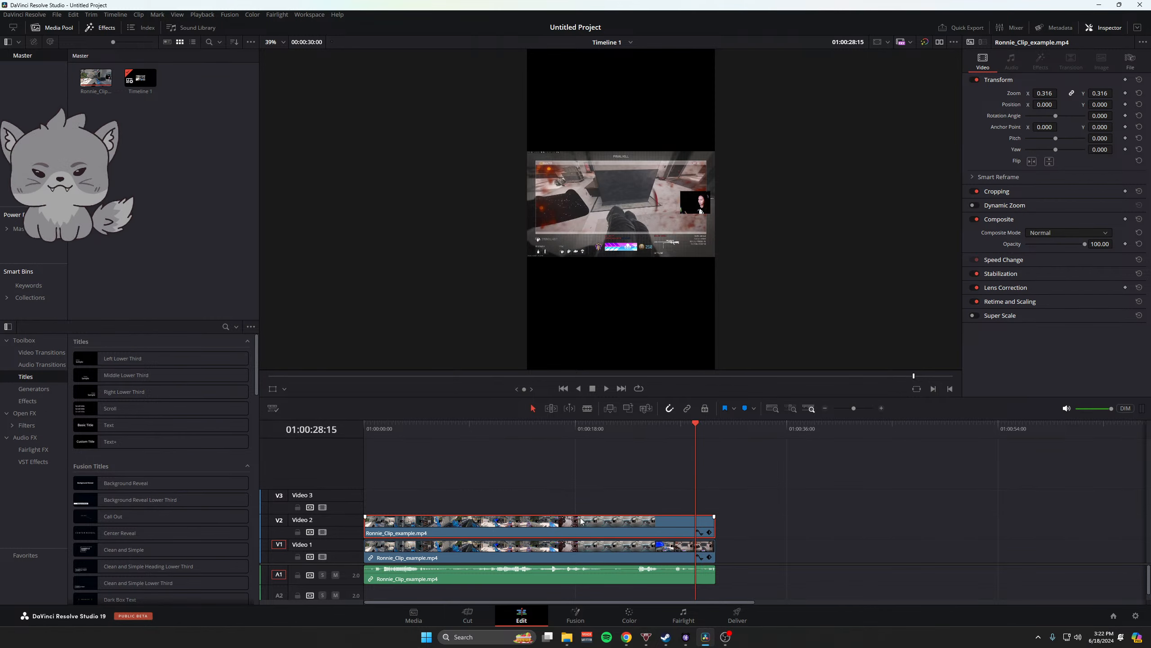
pyautogui.moveTo(568, 524); pyautogui.dragTo(569, 513)
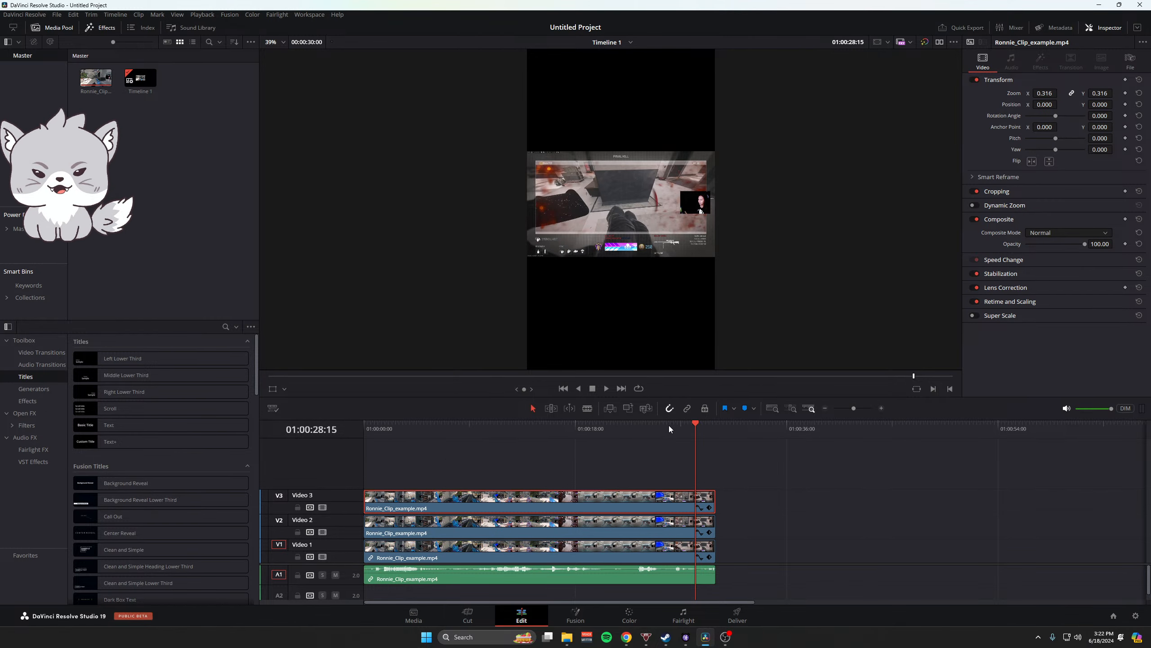
pyautogui.click(607, 468)
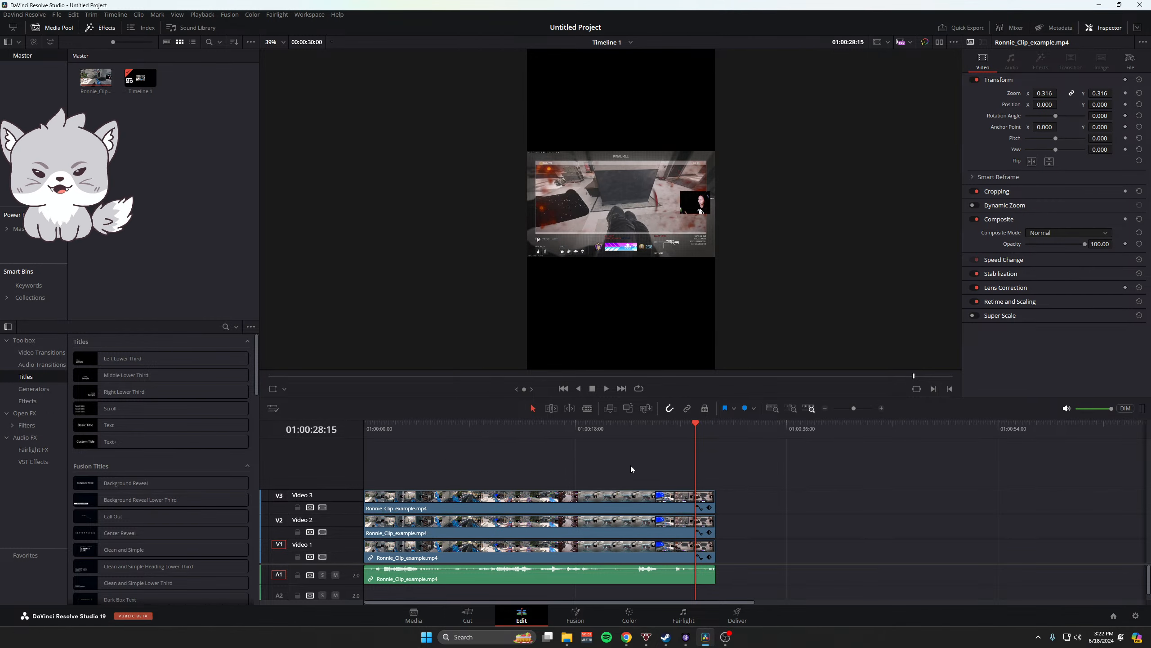
# - Go through the stacked clips on Video 3, Video 2 and Video 1, and select the Video 3 clip again
pyautogui.click(489, 505)
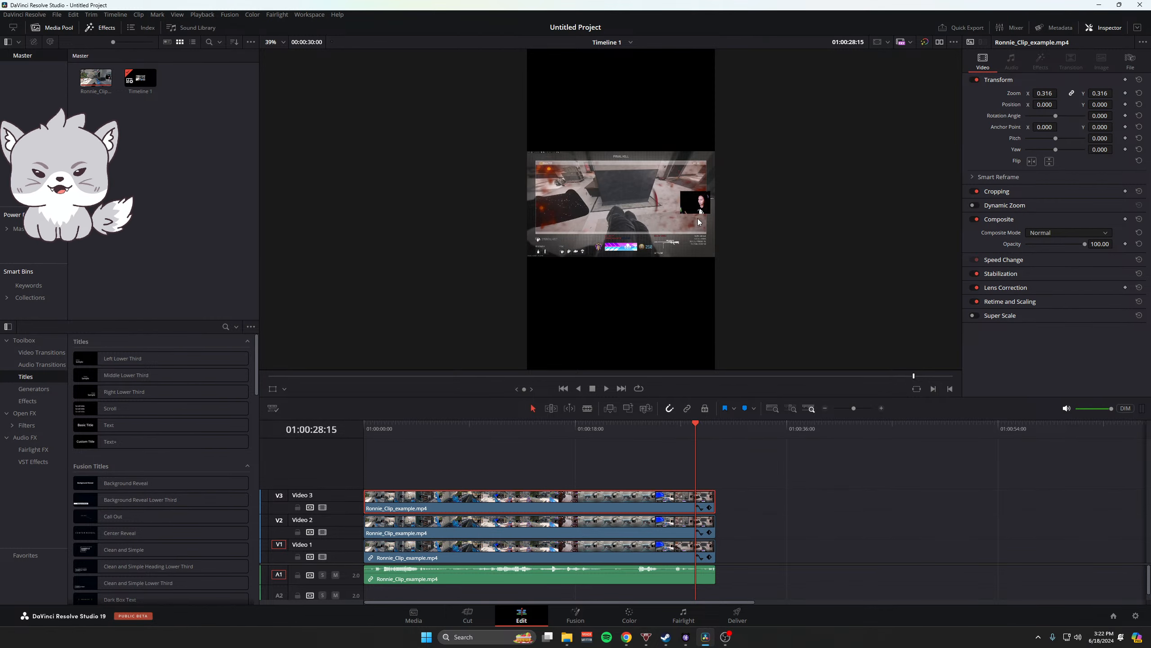
pyautogui.click(584, 521)
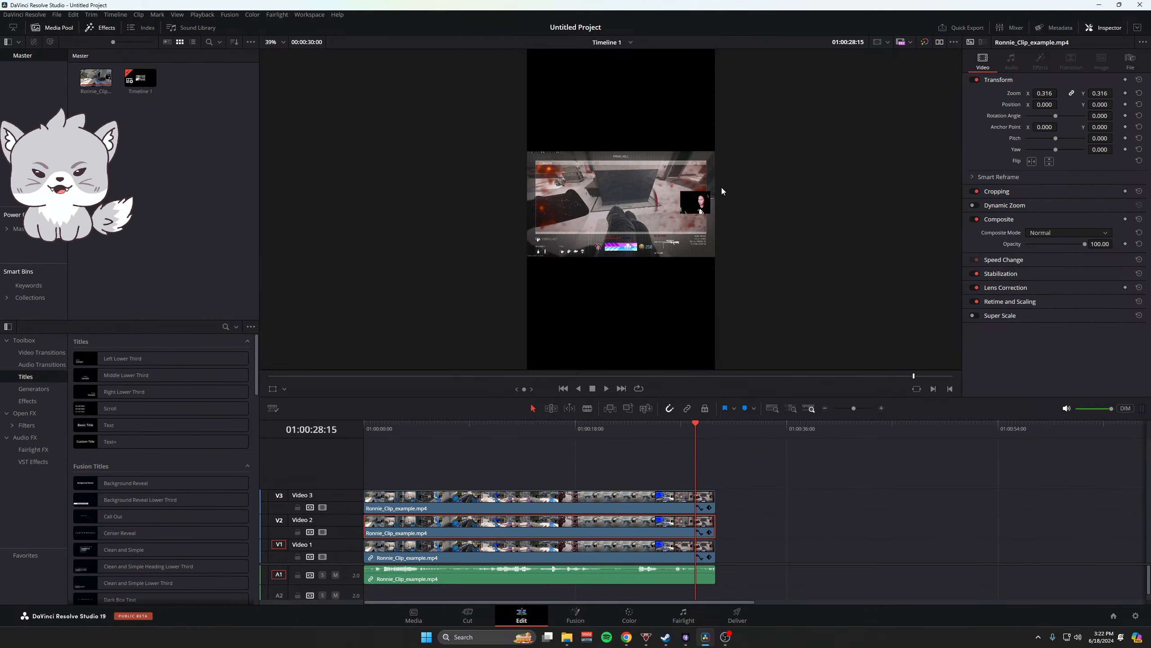
pyautogui.click(538, 551)
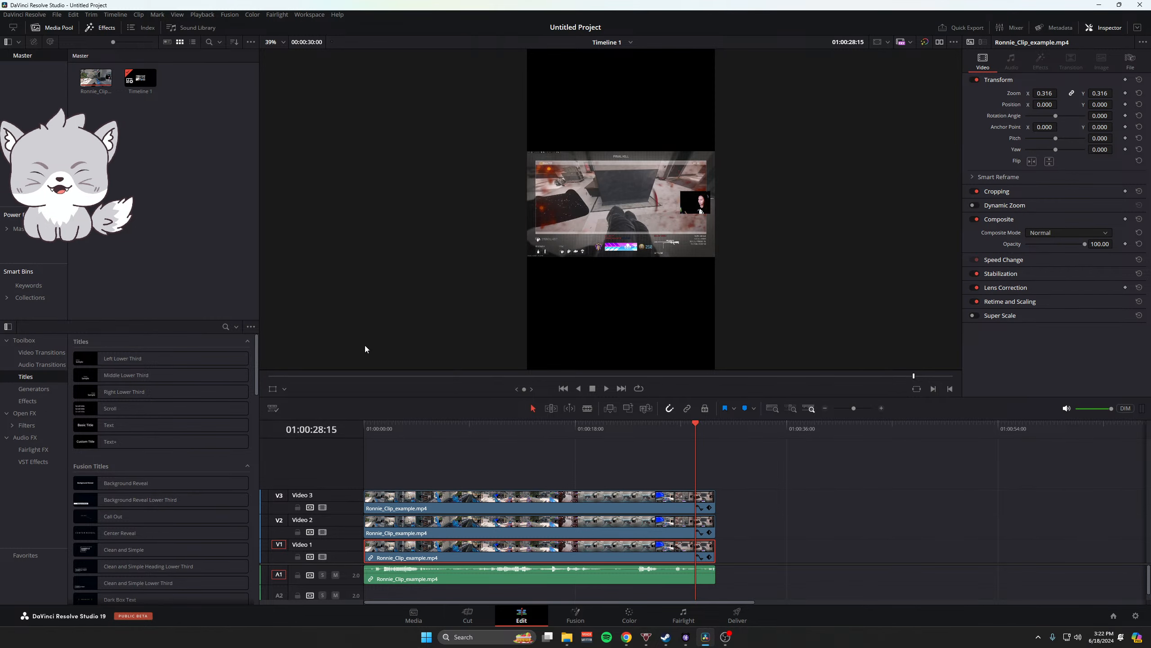
pyautogui.click(525, 506)
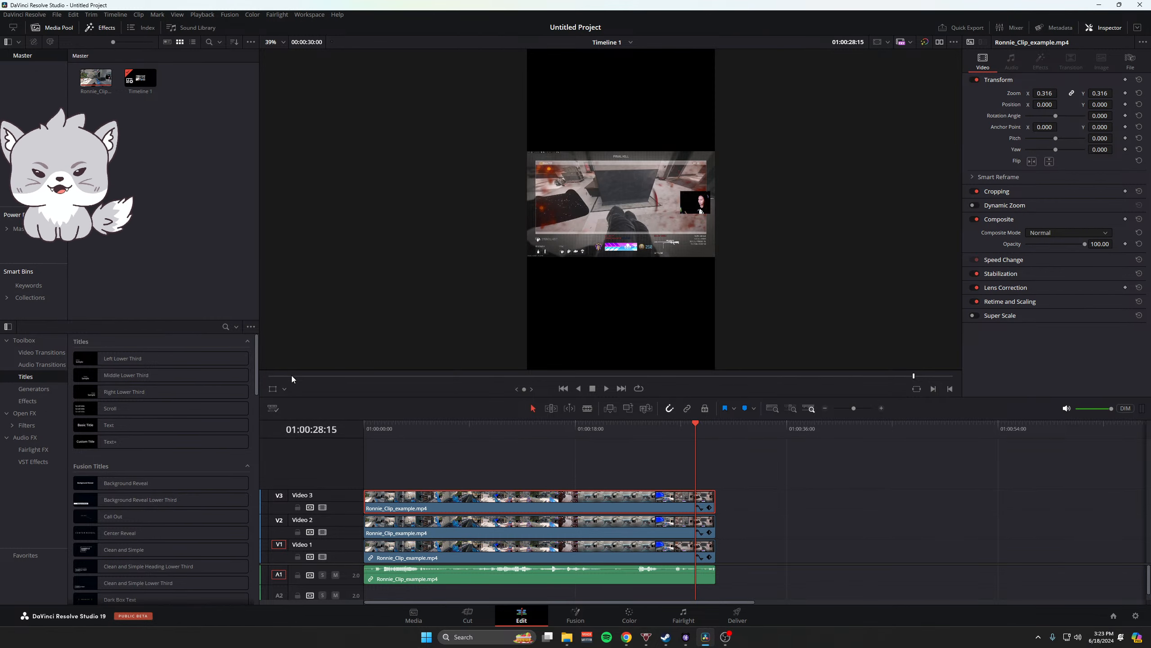
# - Show the Transform handles on the Video 3 clip, try enlarging and moving it in the frame, and undo these changes
pyautogui.click(274, 390)
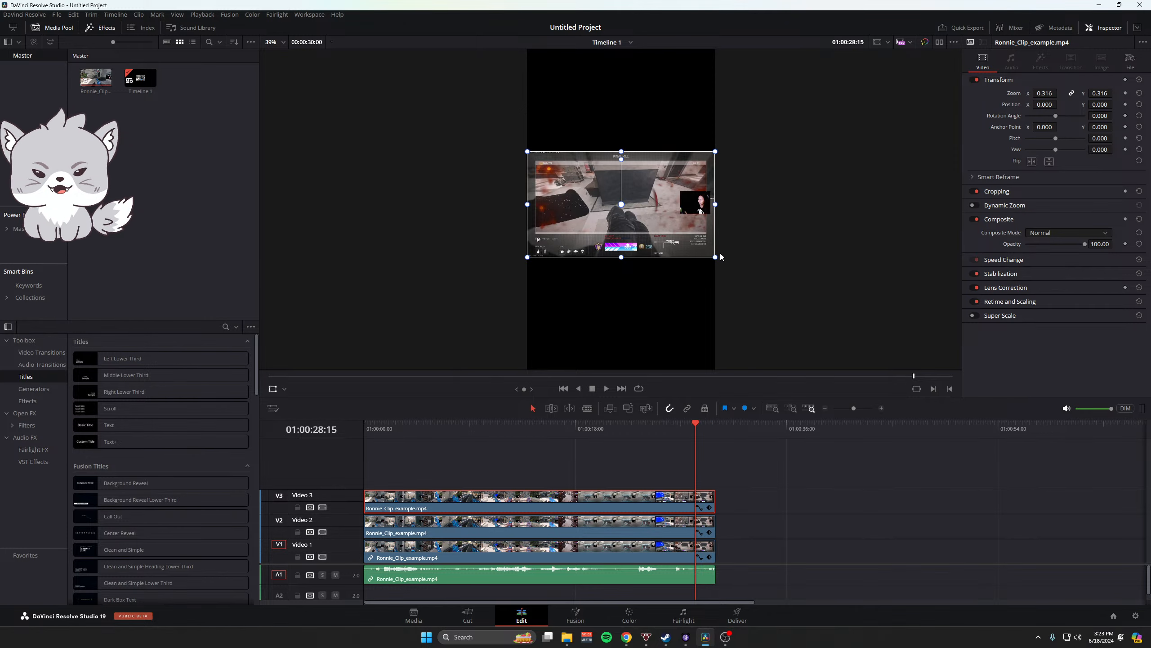
pyautogui.moveTo(715, 257); pyautogui.dragTo(747, 276)
pyautogui.moveTo(623, 206); pyautogui.dragTo(343, 150)
pyautogui.hotkey('ctrl', 'z')
pyautogui.hotkey('ctrl', 'z')
pyautogui.hotkey('ctrl', 'z')
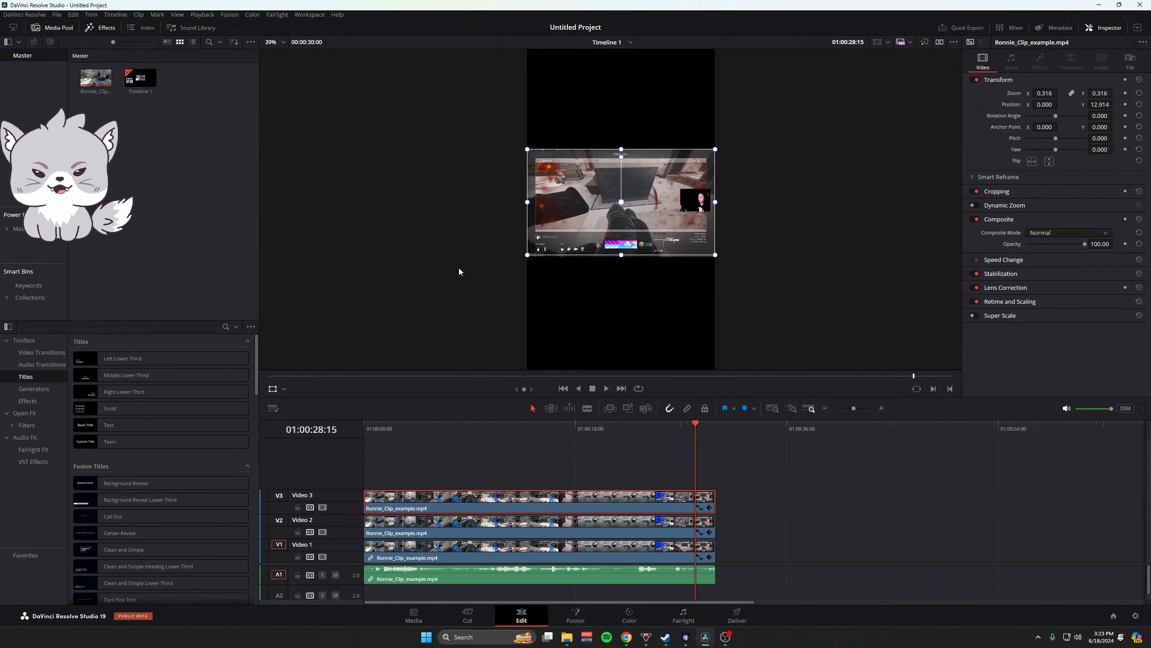
pyautogui.hotkey('ctrl', 'z')
pyautogui.hotkey('ctrl', 'z')
pyautogui.hotkey('ctrl', 'z')
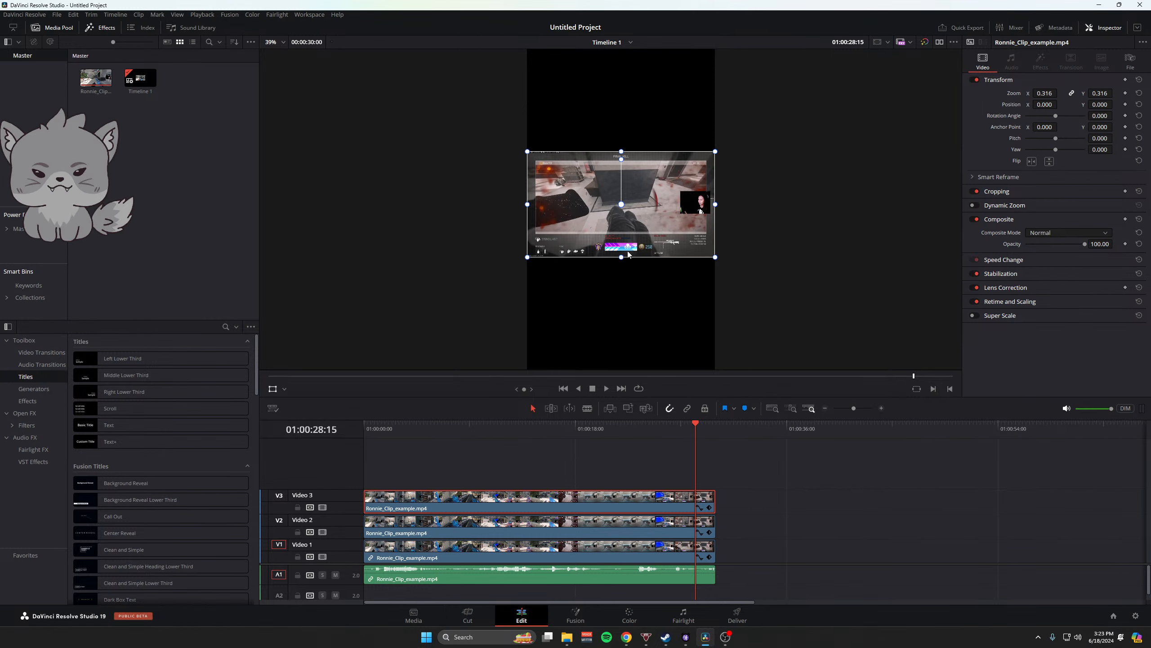
# - Switch the on-screen controls to Crop and crop the left side of the Video 3 clip almost to the webcam
pyautogui.click(284, 389)
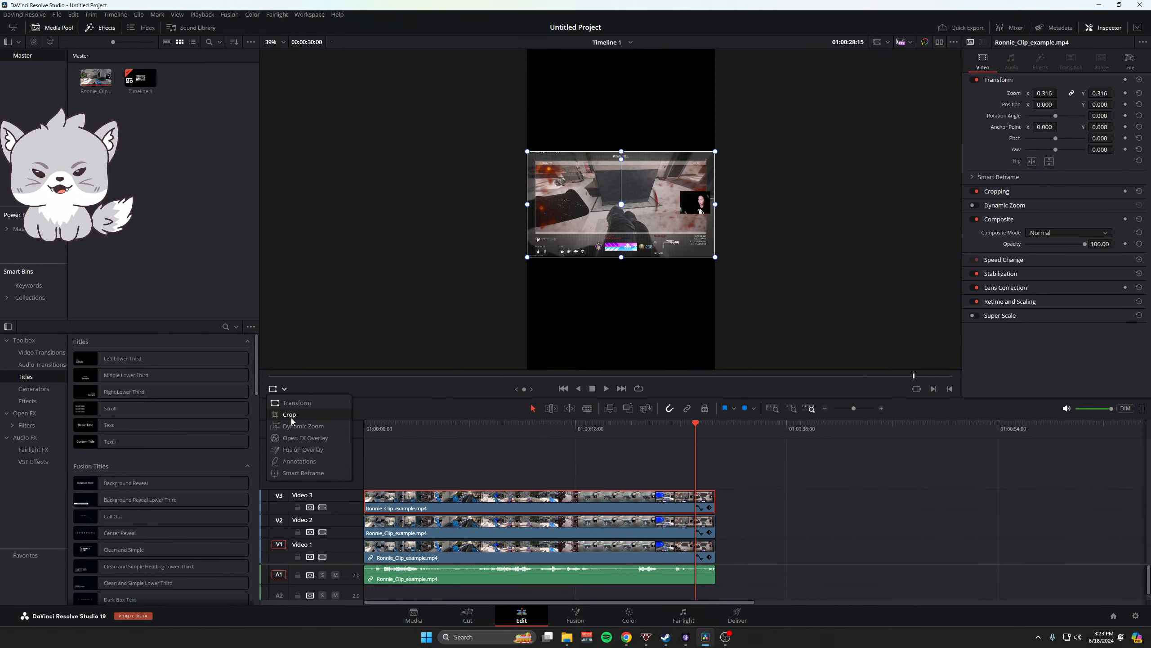
pyautogui.click(294, 383)
pyautogui.click(286, 389)
pyautogui.click(290, 417)
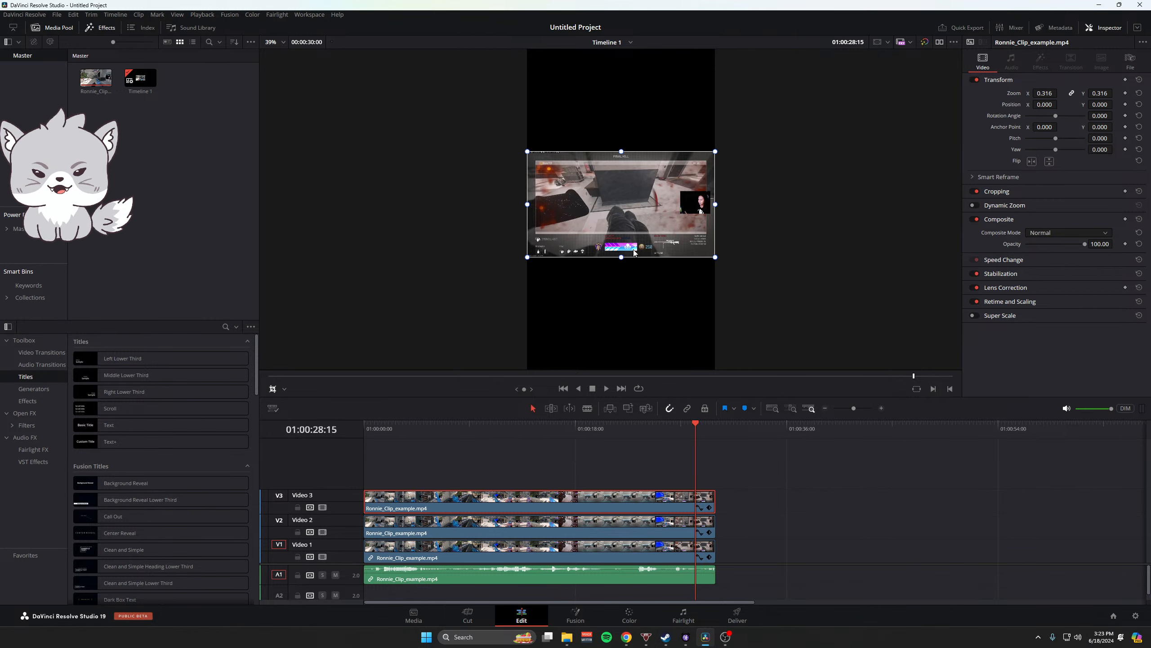
pyautogui.moveTo(528, 205); pyautogui.dragTo(679, 223)
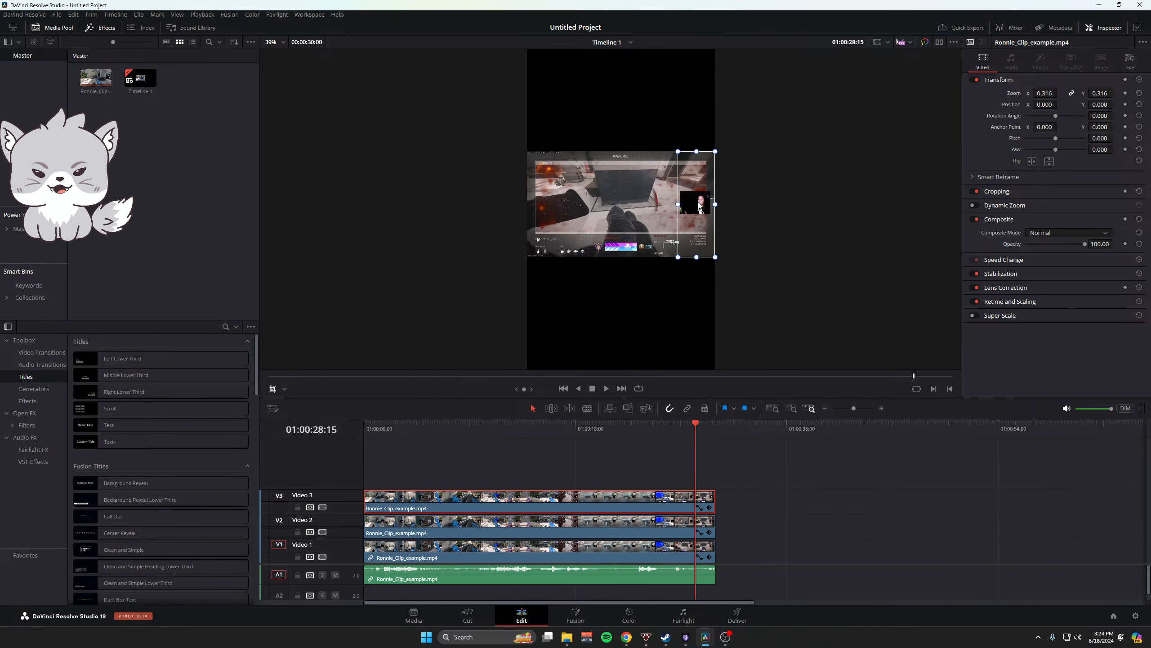
# - Crop the top, bottom and right sides of the Video 3 clip close to the webcam picture
pyautogui.scroll(3, 700, 206)
pyautogui.scroll(8, 804, 199)
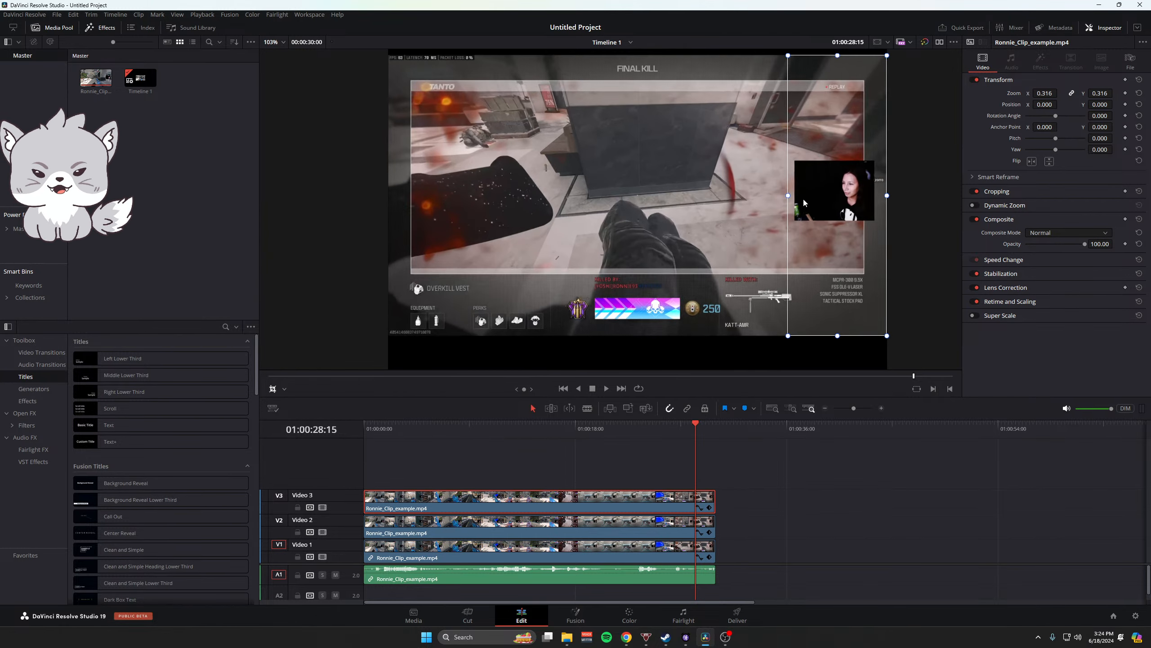
pyautogui.scroll(2, 806, 201)
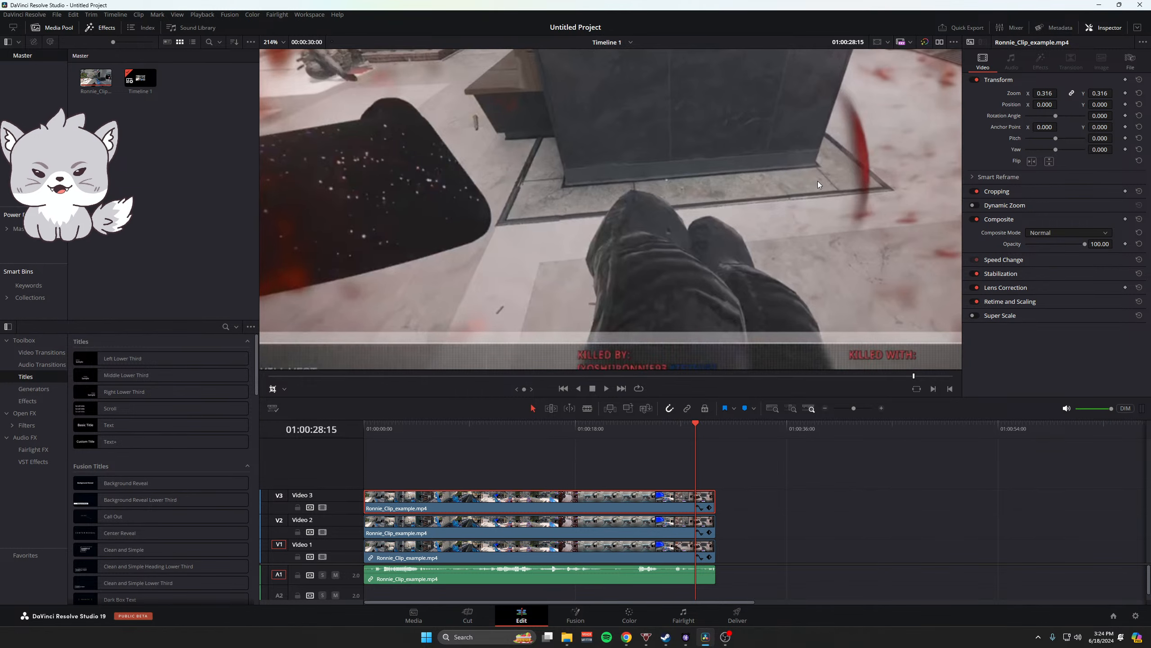
pyautogui.moveTo(817, 180); pyautogui.dragTo(278, 203)
pyautogui.scroll(-6, 574, 177)
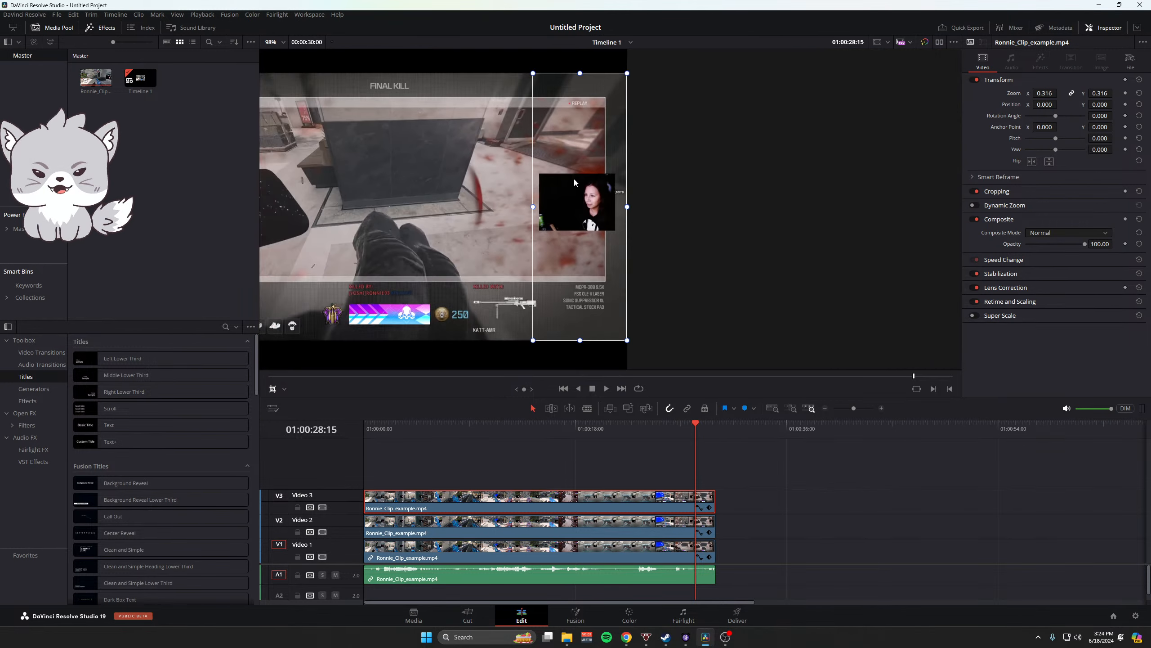
pyautogui.moveTo(583, 86); pyautogui.dragTo(583, 175)
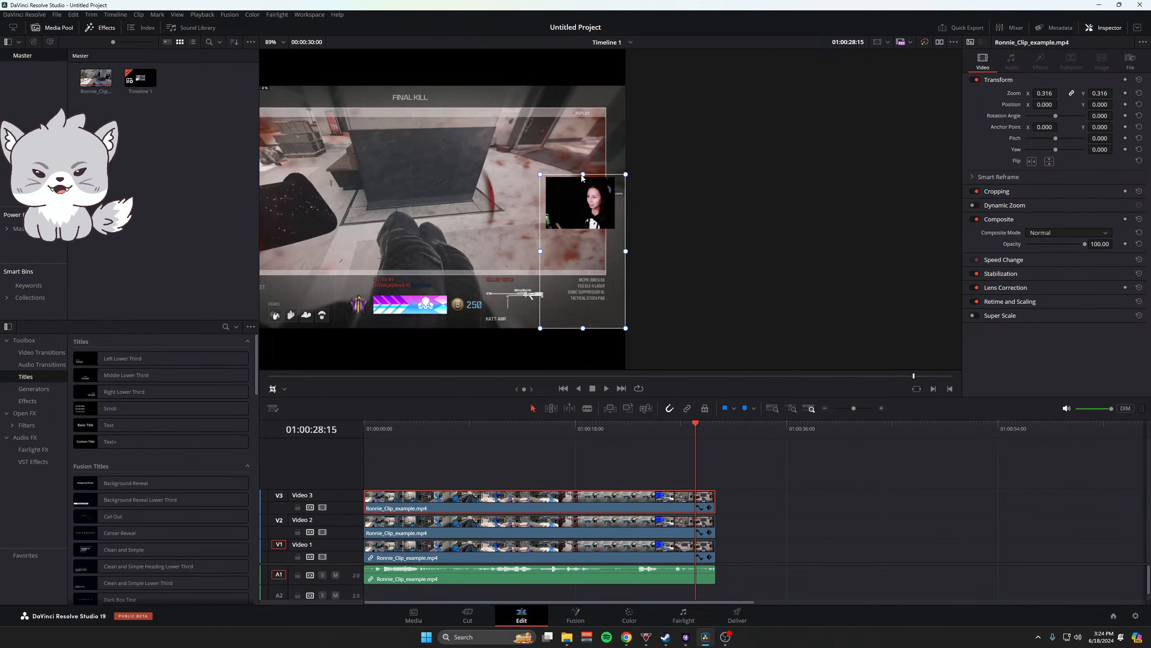
pyautogui.moveTo(620, 331); pyautogui.dragTo(617, 228)
# - Fine-tune the upper-left and lower-right crop corners of the Video 3 clip to the webcam's borders and check them close up
pyautogui.moveTo(541, 175); pyautogui.dragTo(546, 178)
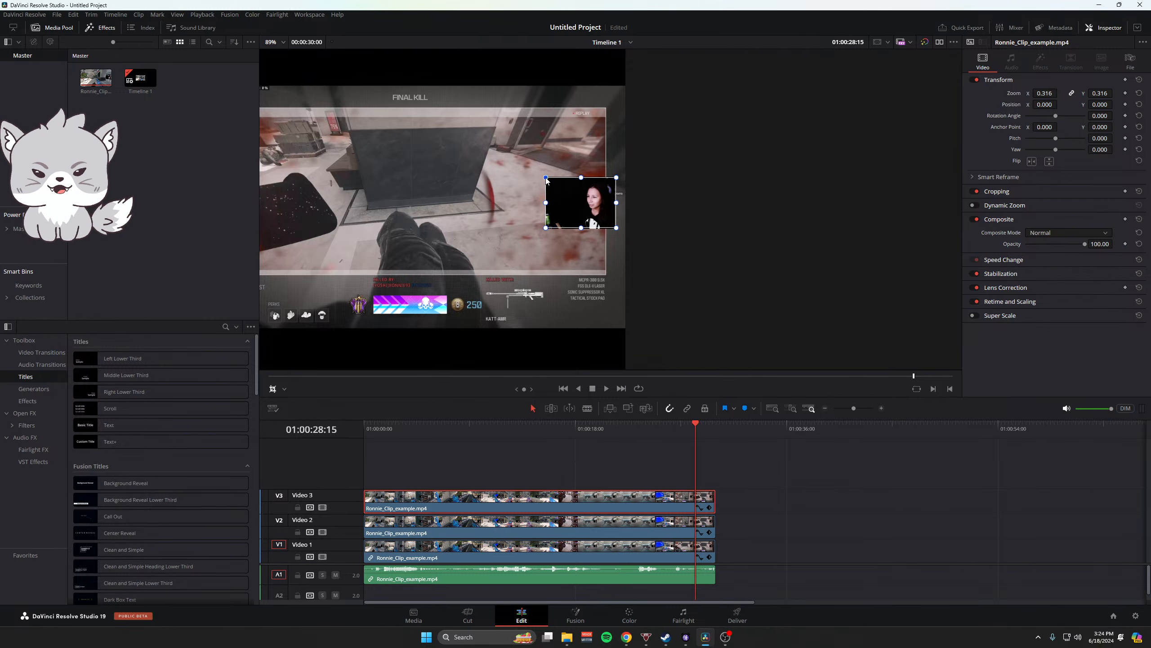
pyautogui.moveTo(618, 232)
pyautogui.mouseDown()
pyautogui.moveTo(632, 313)
pyautogui.moveTo(617, 232)
pyautogui.mouseUp()
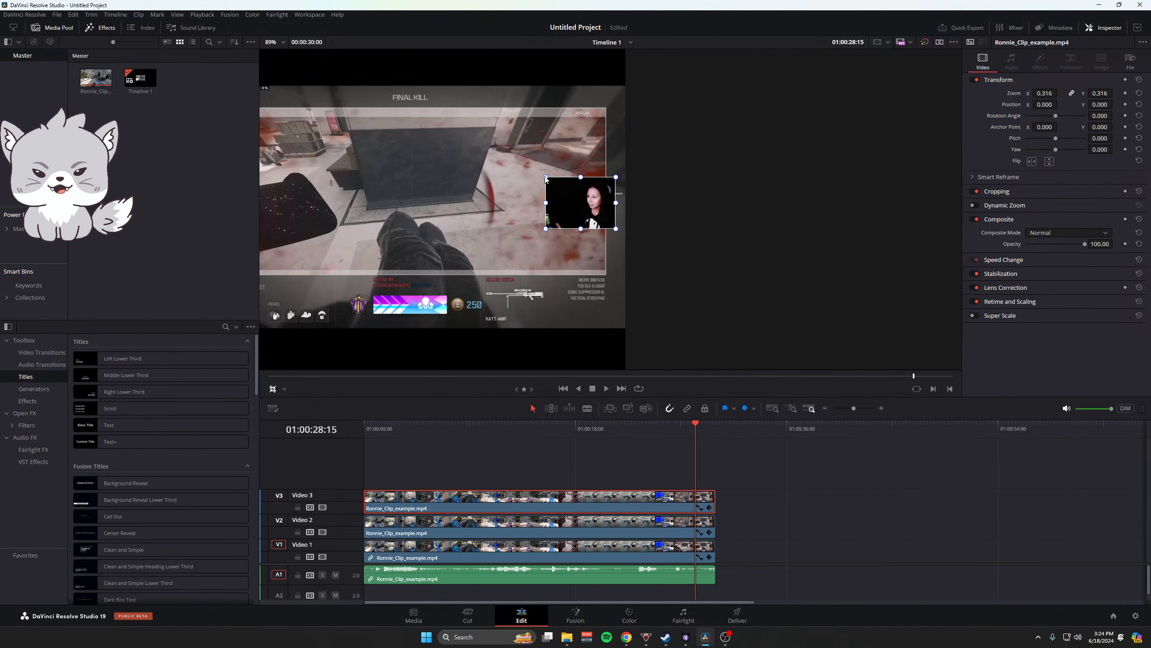
pyautogui.moveTo(545, 177); pyautogui.dragTo(545, 177)
pyautogui.scroll(5, 631, 196)
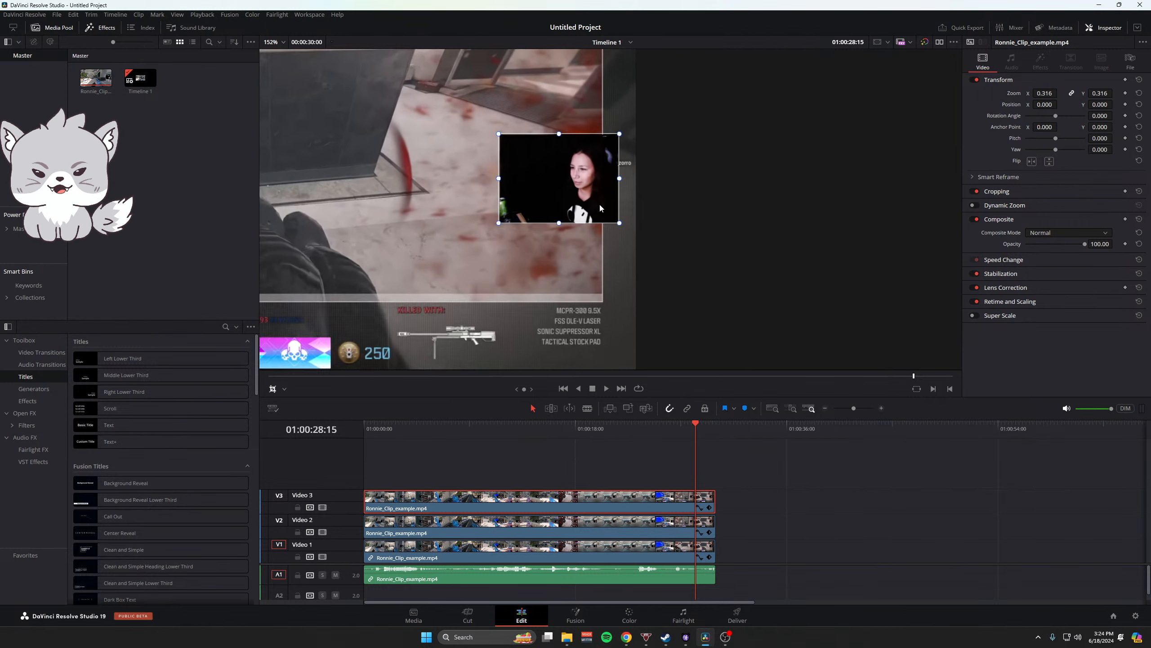
pyautogui.scroll(3, 477, 182)
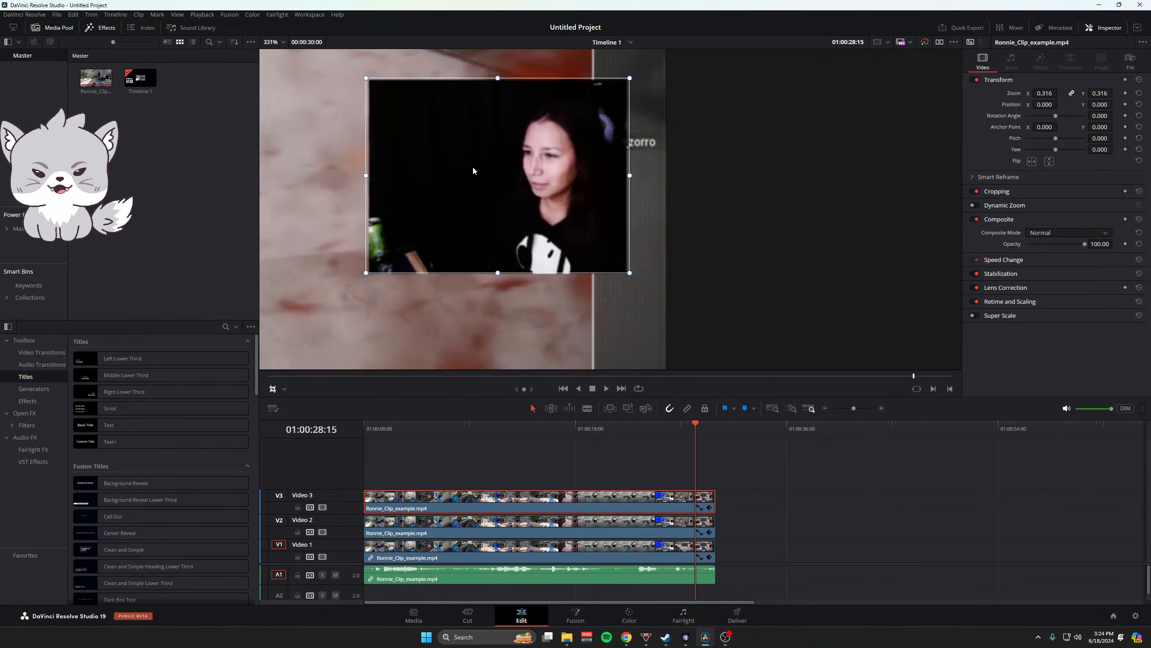
# - Tighten the lower-right and upper-left crop corners of the Video 3 clip to the webcam's borders and save the project
pyautogui.moveTo(469, 171); pyautogui.dragTo(534, 186)
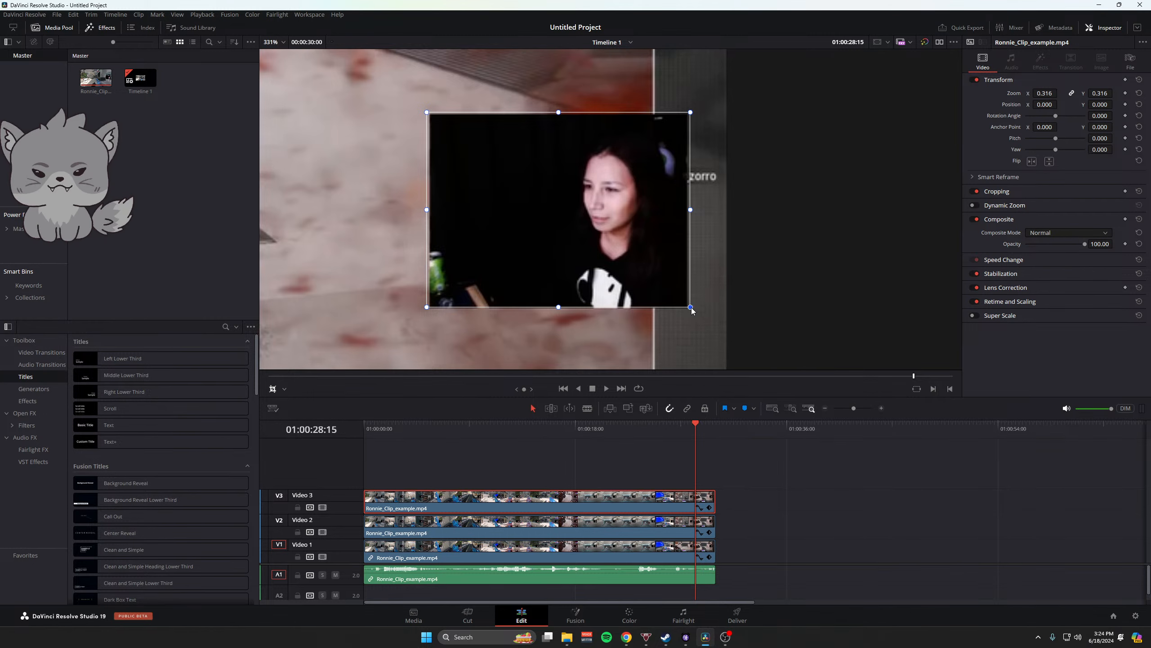
pyautogui.moveTo(692, 310); pyautogui.dragTo(688, 312)
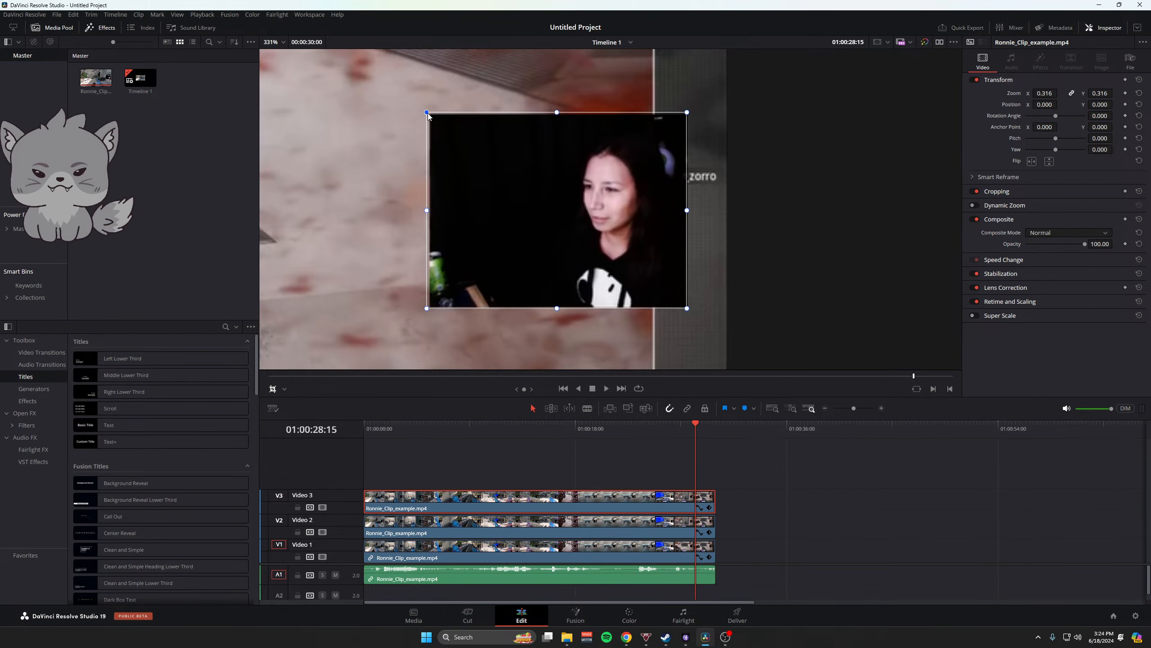
pyautogui.moveTo(428, 113); pyautogui.dragTo(430, 115)
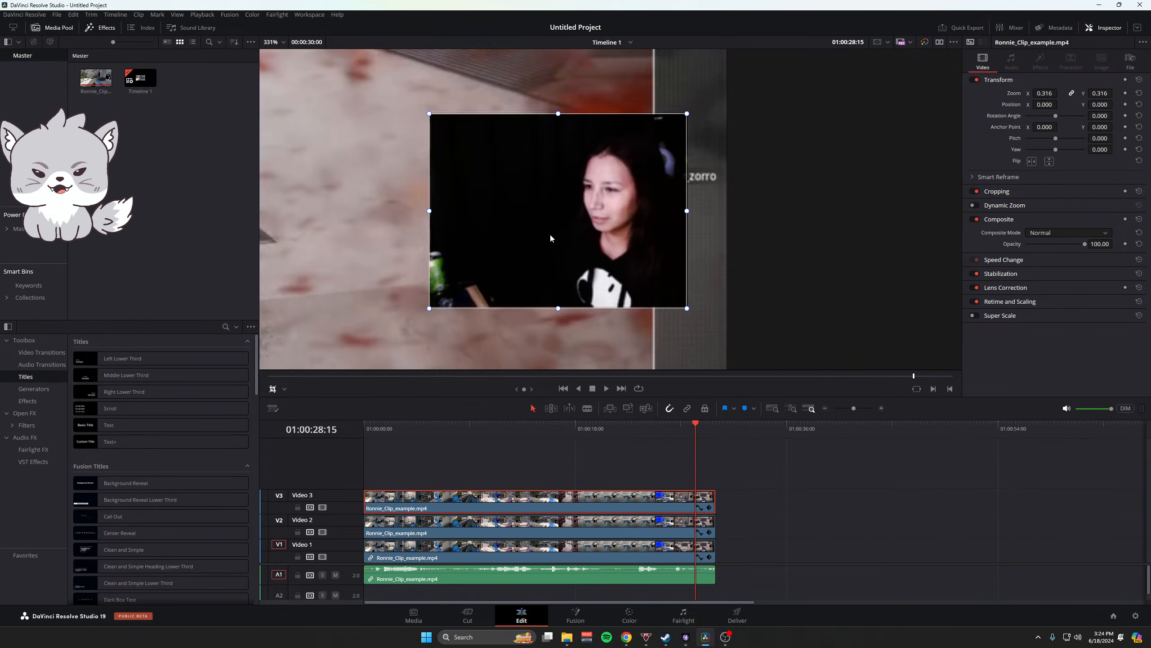
pyautogui.moveTo(687, 308); pyautogui.dragTo(687, 308)
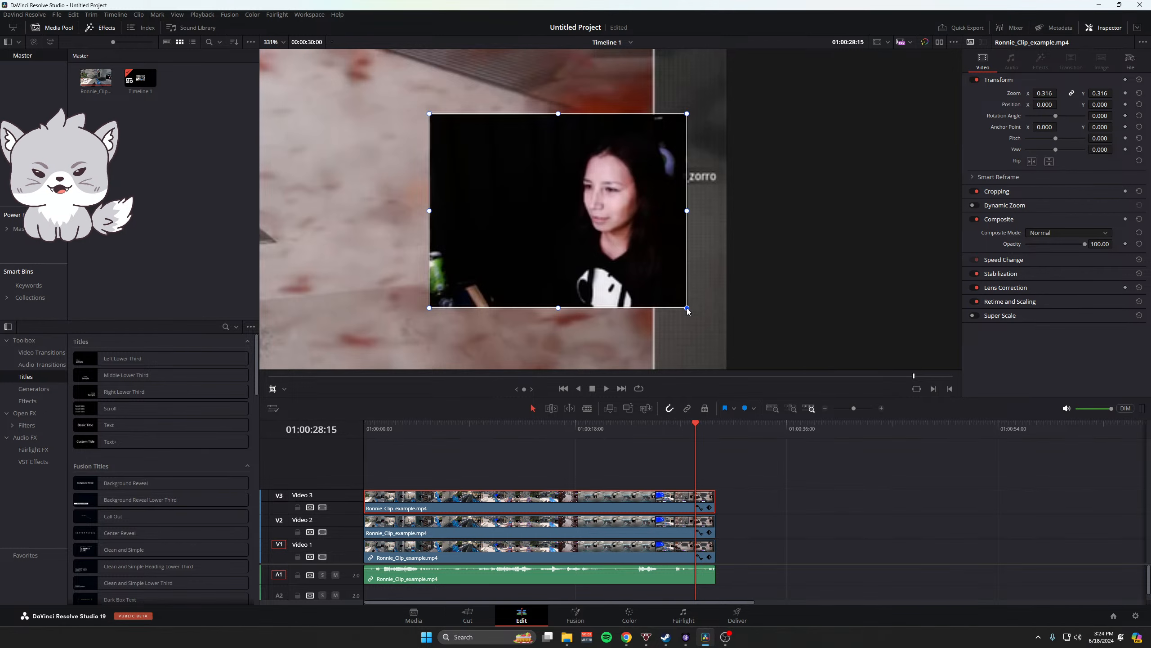
pyautogui.hotkey('ctrl', 's')
# - Switch the on-screen controls for the cropped Video 3 clip from Crop to Transform
pyautogui.scroll(-2, 491, 212)
pyautogui.scroll(-3, 539, 183)
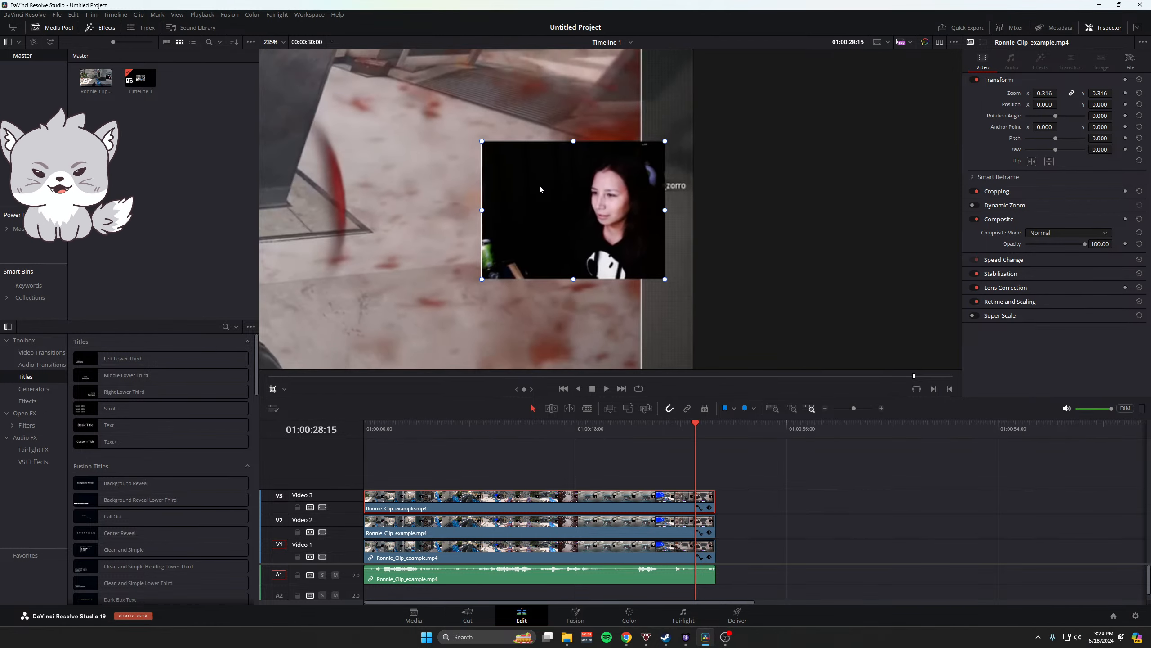
pyautogui.scroll(-3, 539, 183)
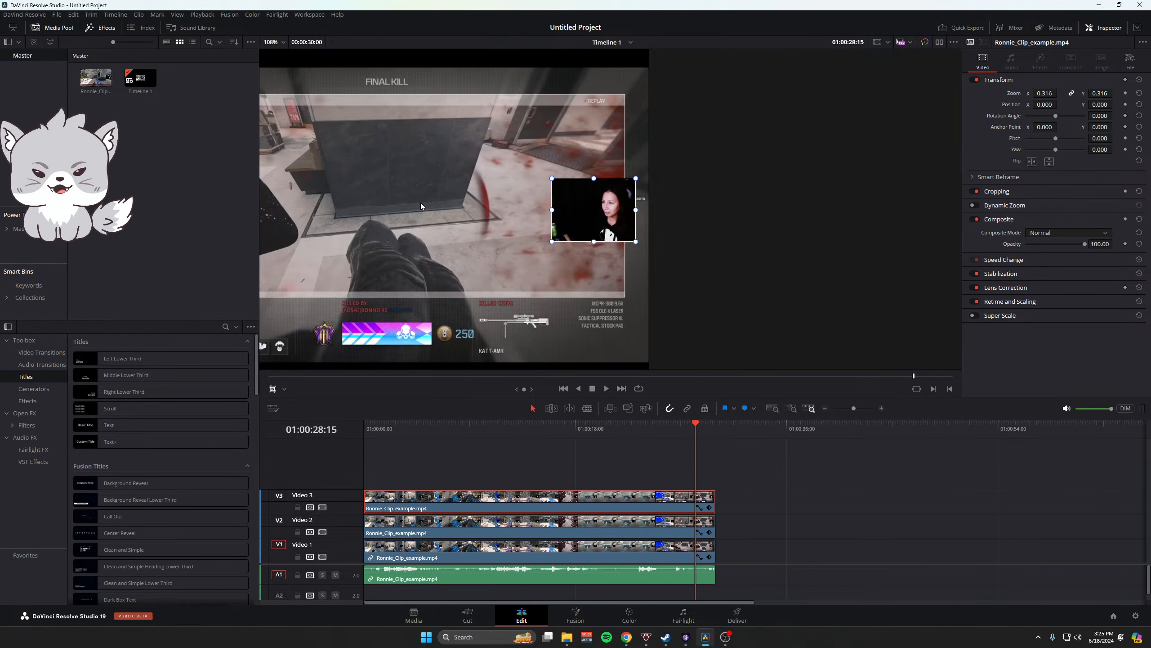
pyautogui.moveTo(448, 191); pyautogui.dragTo(593, 197)
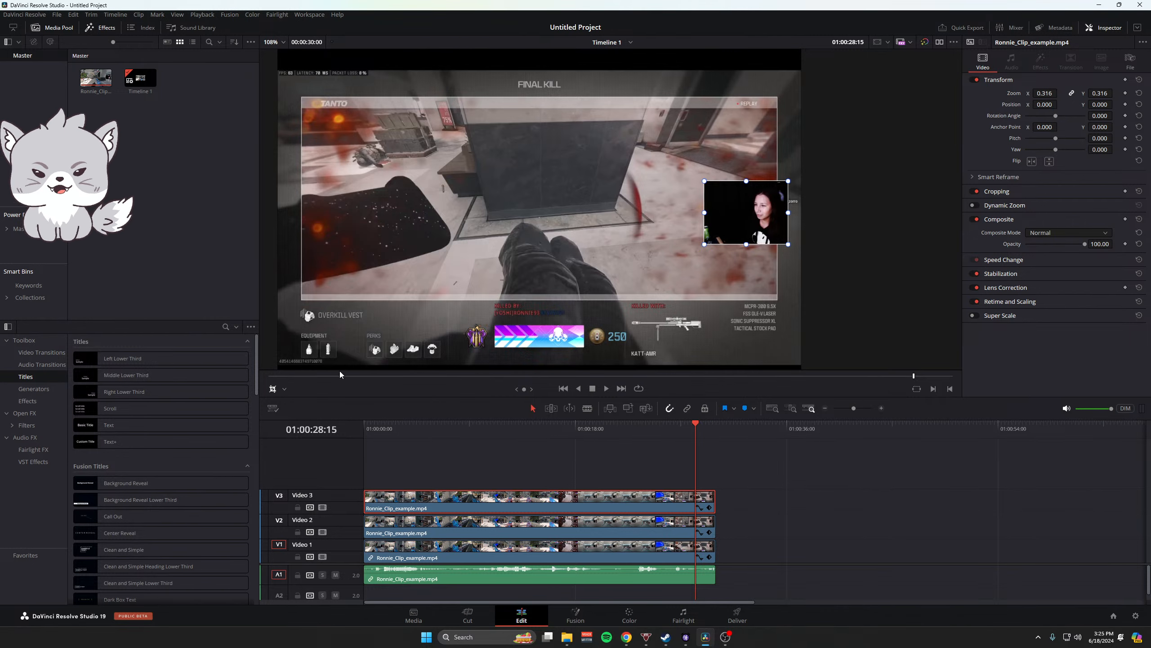
pyautogui.click(285, 389)
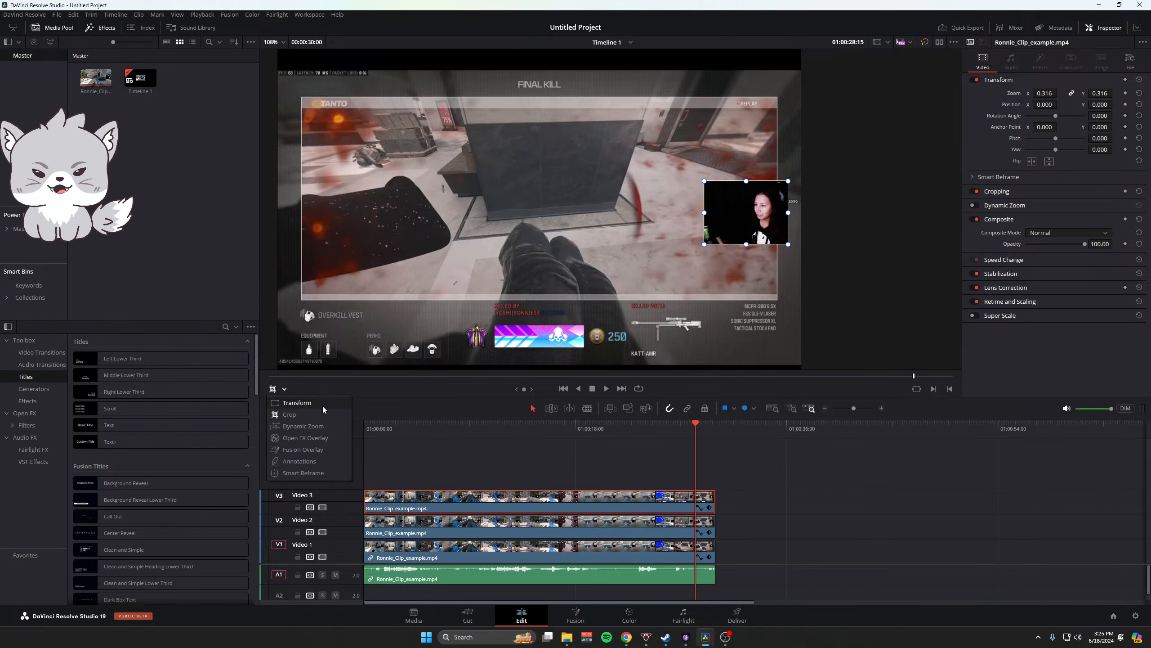
pyautogui.click(294, 403)
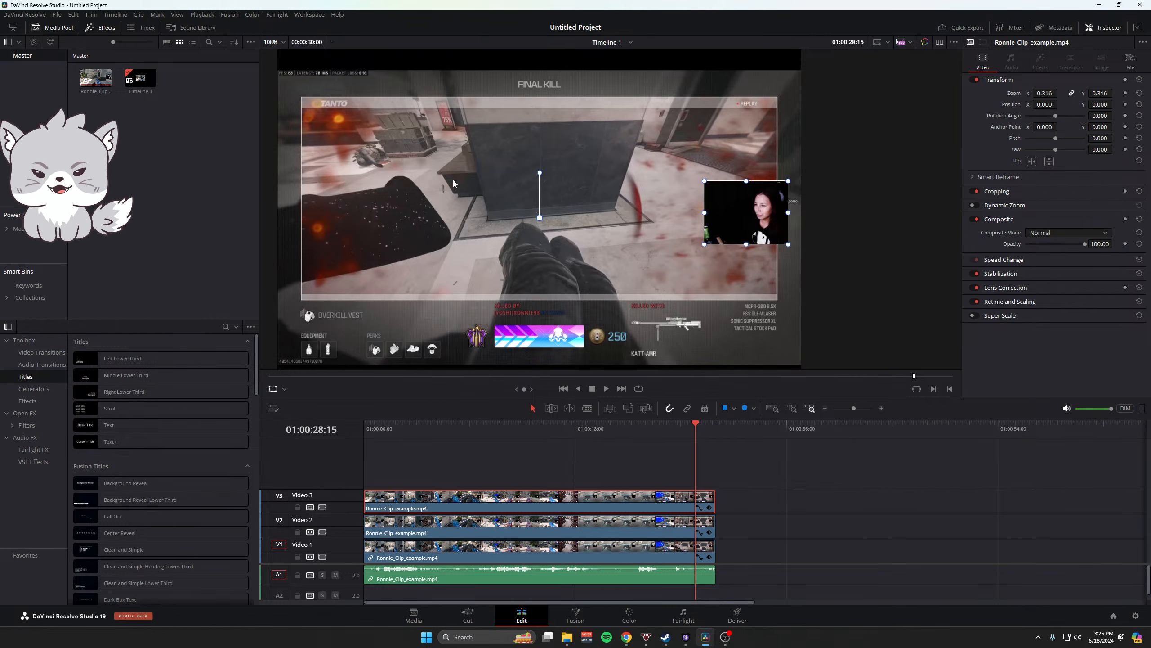
pyautogui.scroll(-3, 483, 185)
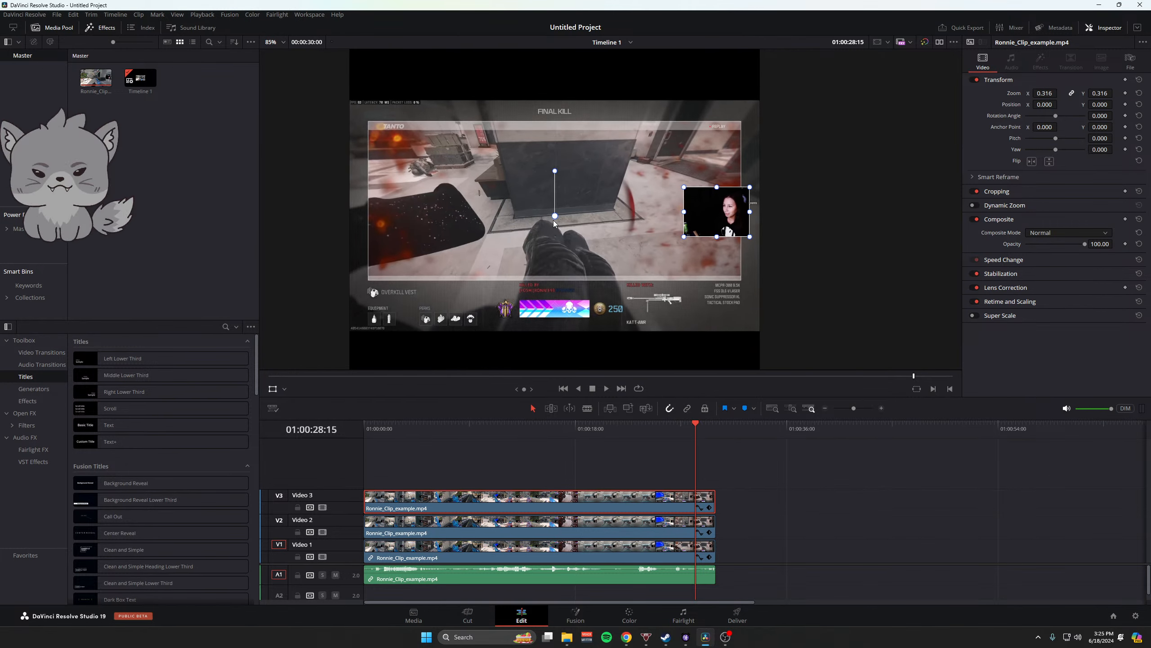
pyautogui.moveTo(555, 215); pyautogui.dragTo(834, 222)
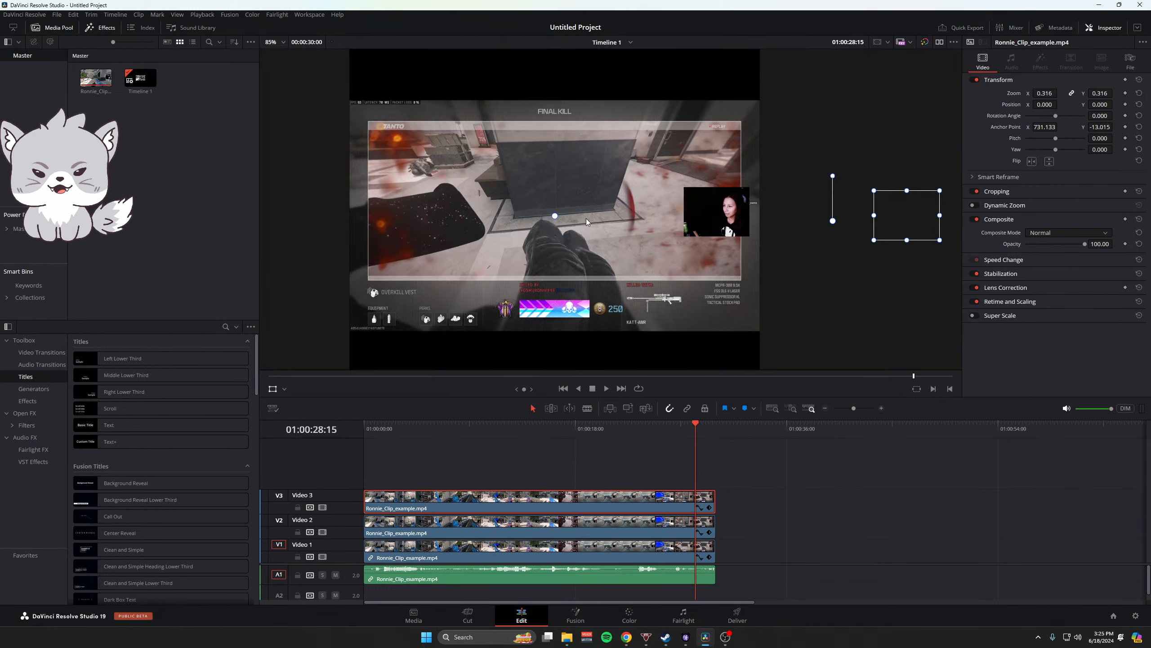
pyautogui.hotkey('ctrl', 'z')
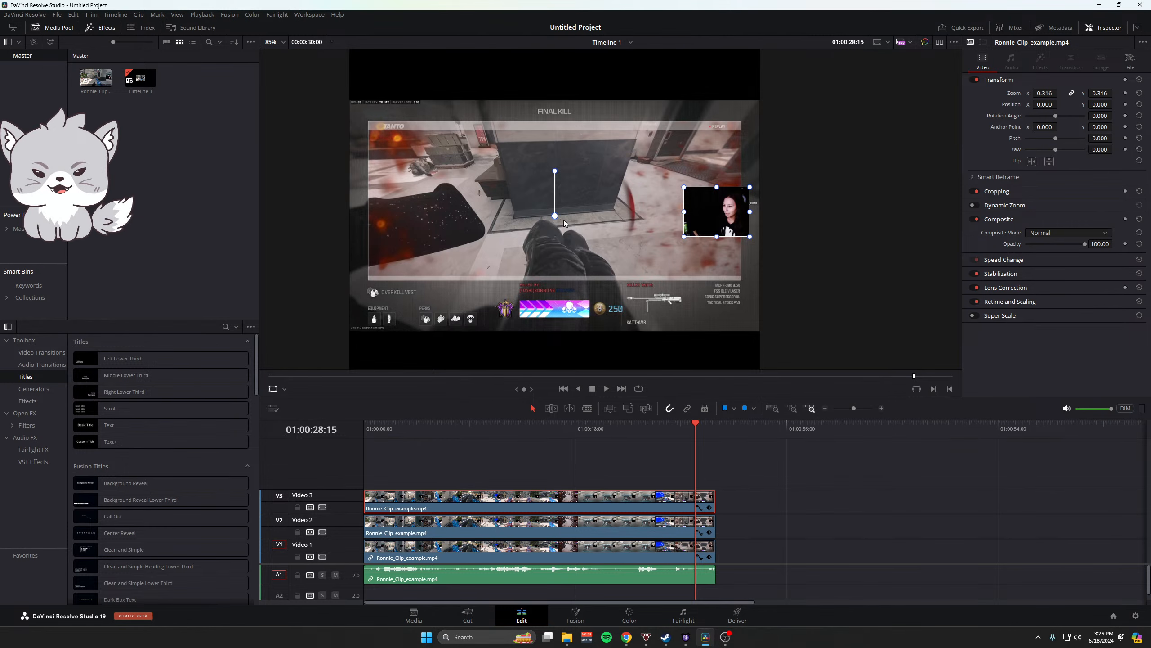
# - Try centring the anchor point on the webcam and moving the Video 3 picture, and undo these changes together with the clip's crop
pyautogui.moveTo(558, 218); pyautogui.dragTo(636, 212)
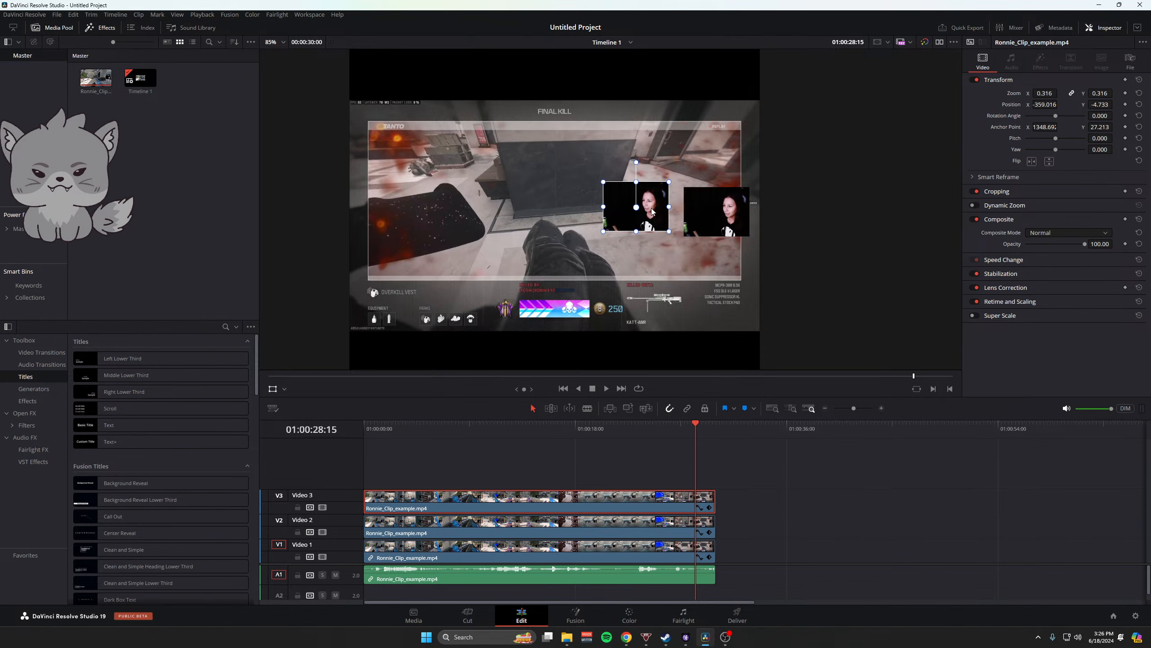
pyautogui.moveTo(653, 211); pyautogui.dragTo(603, 232)
pyautogui.hotkey('ctrl', 'z')
pyautogui.hotkey('ctrl', 'z')
pyautogui.hotkey('ctrl', 'z')
pyautogui.hotkey('ctrl', 'z')
pyautogui.hotkey('ctrl', 'z')
pyautogui.hotkey('ctrl', 'z')
pyautogui.hotkey('ctrl', 'z')
pyautogui.hotkey('ctrl', 'z')
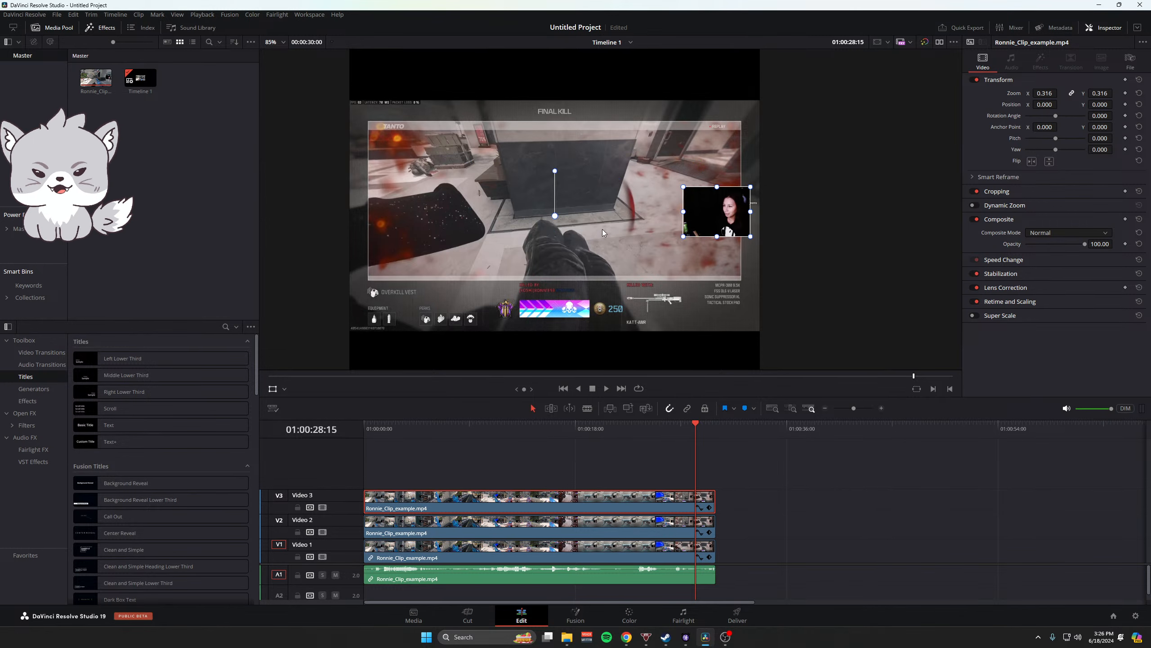
pyautogui.hotkey('ctrl', 'z')
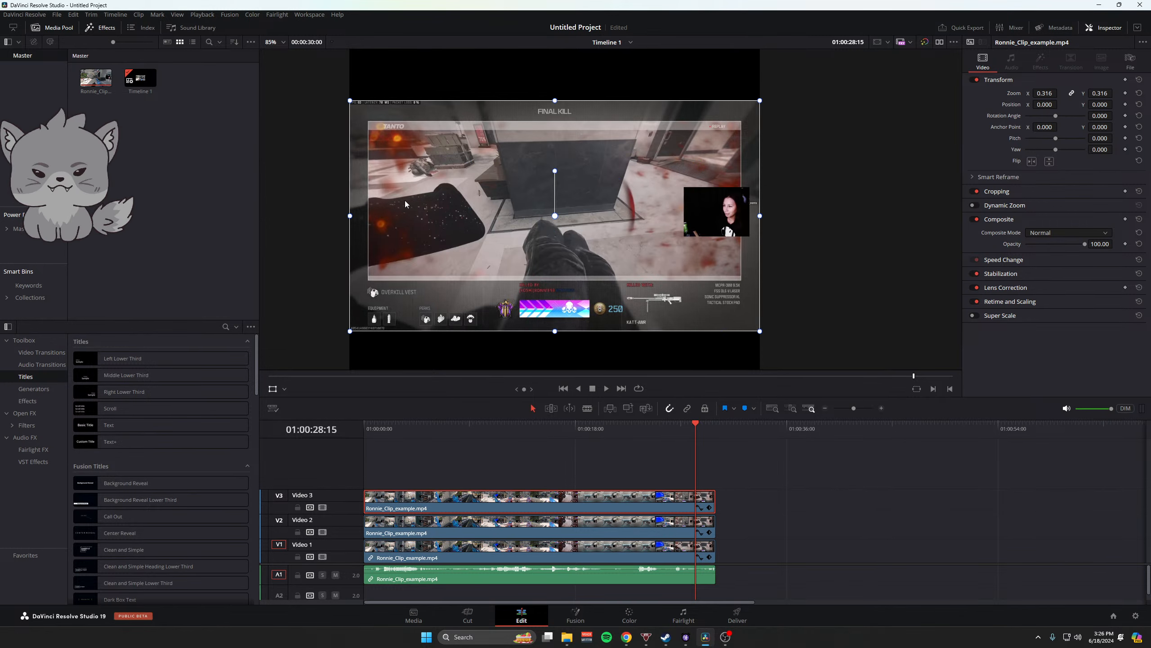
pyautogui.click(285, 389)
pyautogui.click(335, 285)
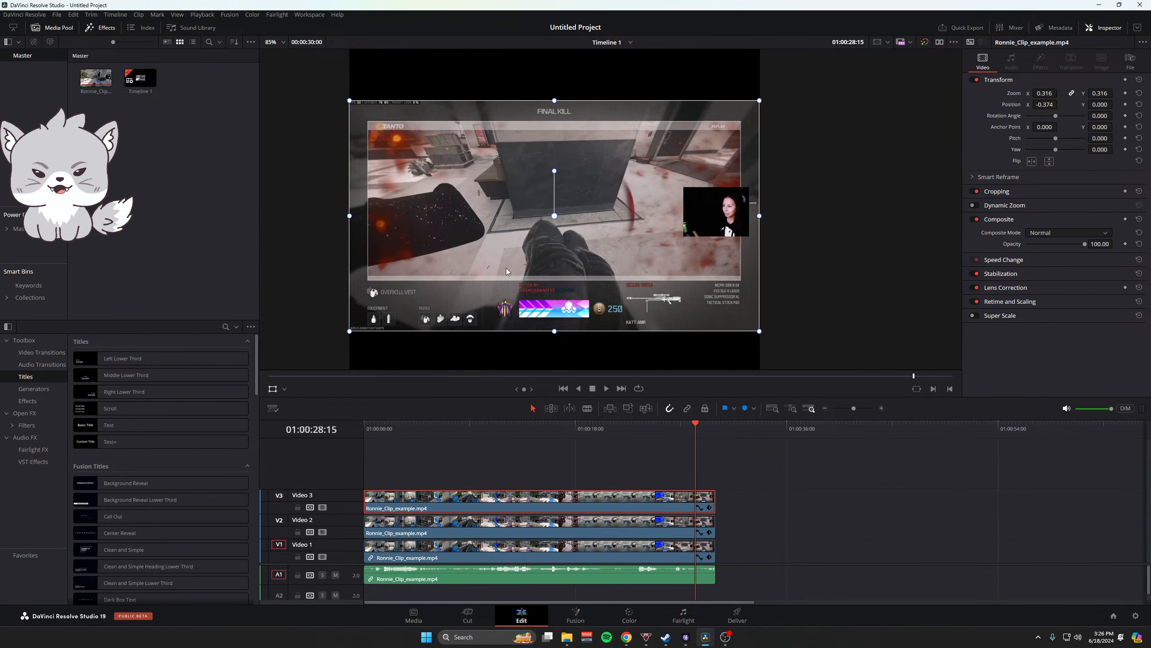
pyautogui.moveTo(554, 217); pyautogui.dragTo(712, 248)
pyautogui.hotkey('ctrl', 'z')
pyautogui.hotkey('ctrl', 'z')
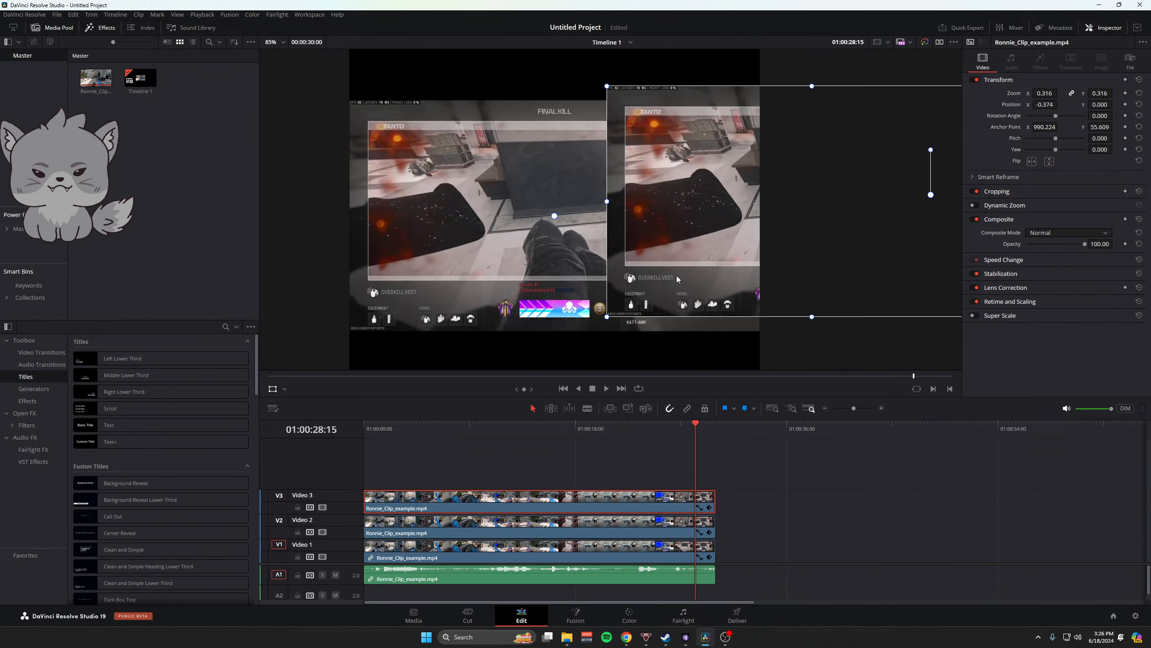
pyautogui.hotkey('ctrl', 'z')
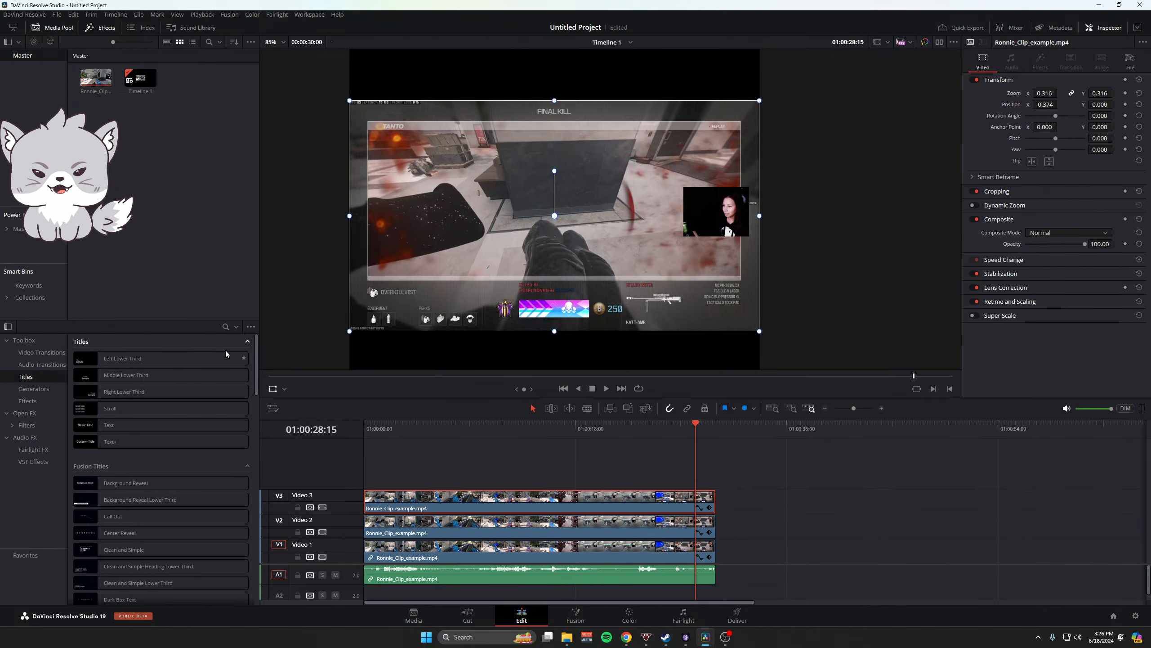
# - Move the uncropped Video 3 clip's anchor point onto the webcam and realign the picture with the layer beneath
pyautogui.click(284, 388)
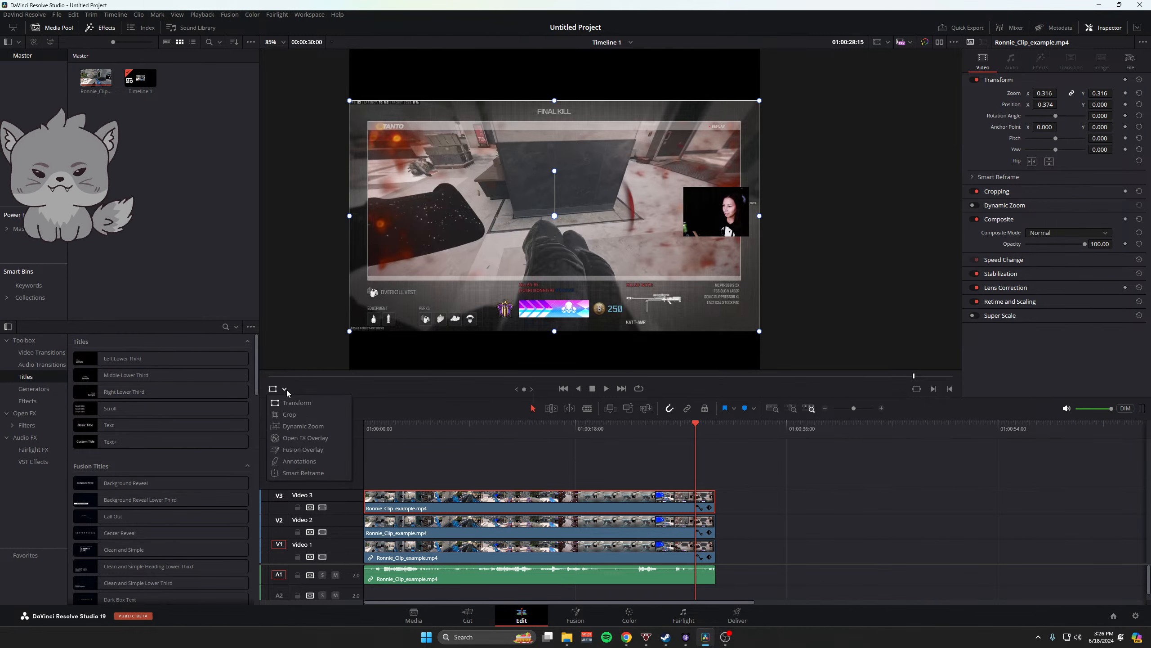
pyautogui.click(293, 341)
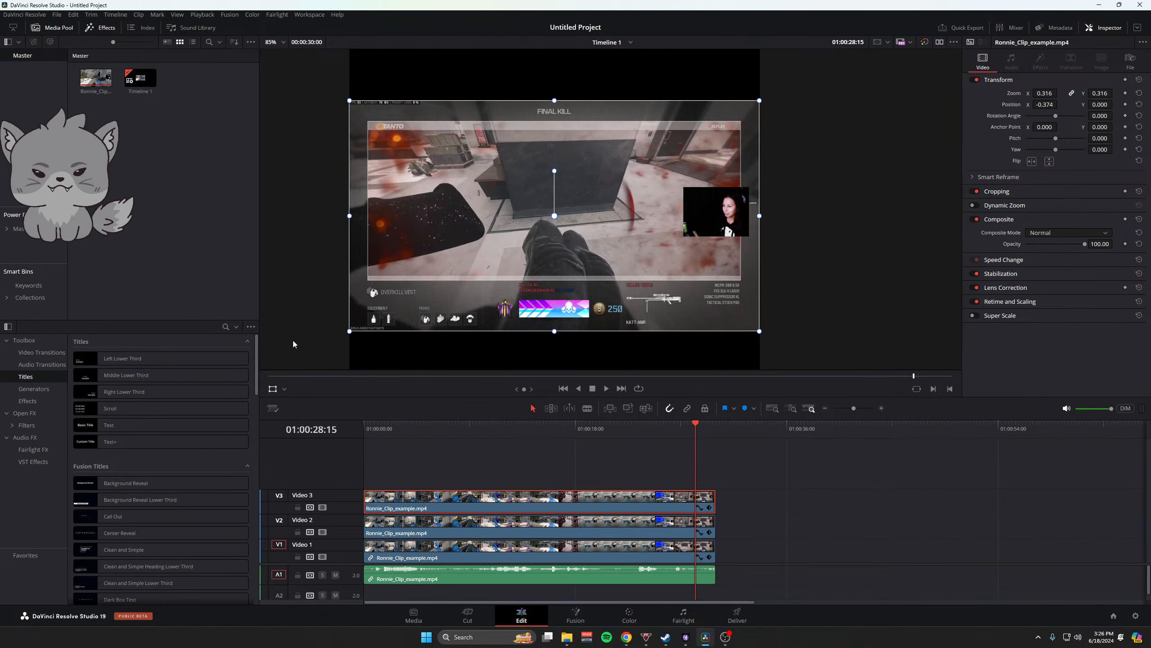
pyautogui.moveTo(554, 218); pyautogui.dragTo(712, 212)
pyautogui.moveTo(624, 288); pyautogui.dragTo(630, 295)
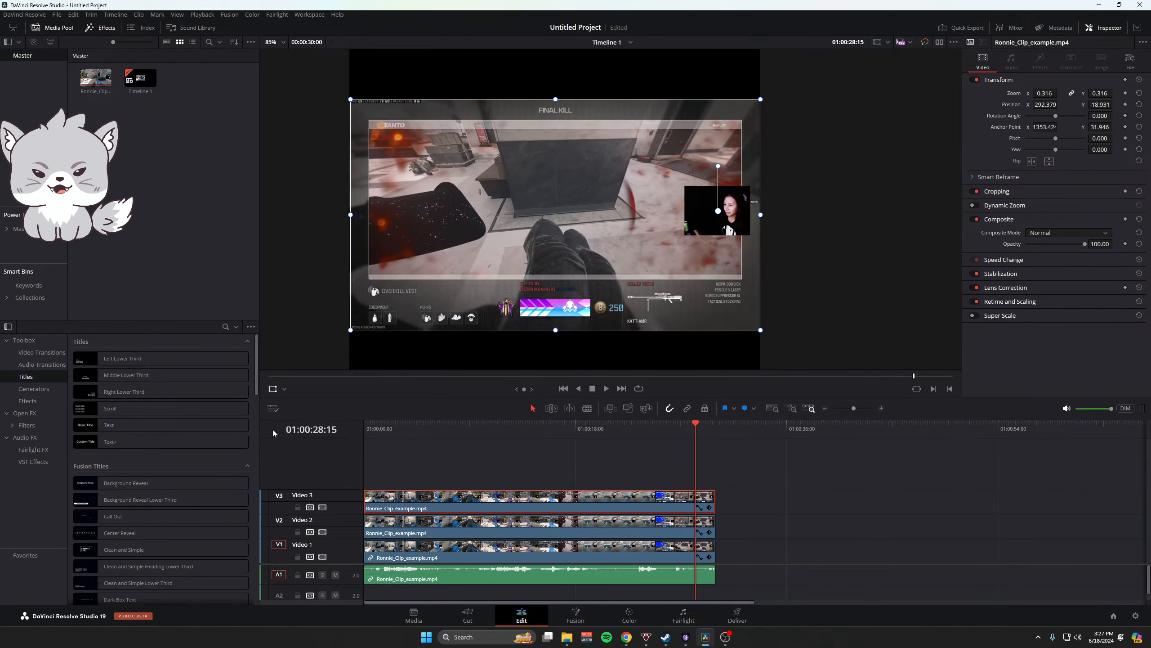
# - Crop the Video 3 clip from its upper-left and lower-right corners down to the webcam picture
pyautogui.click(285, 389)
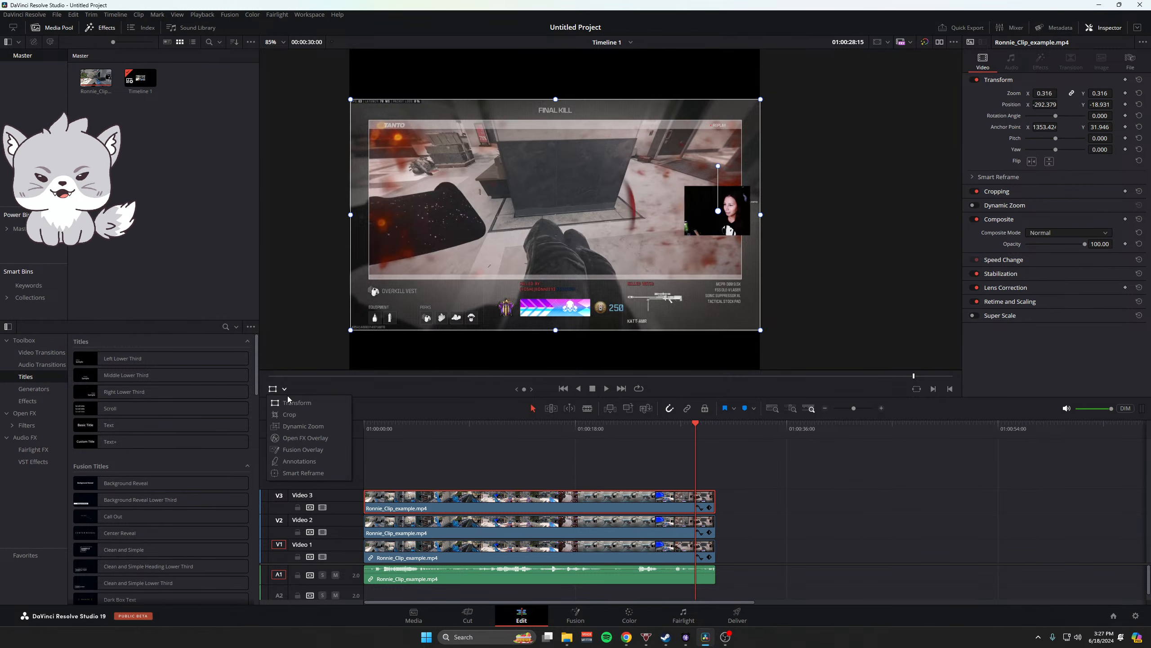
pyautogui.click(294, 418)
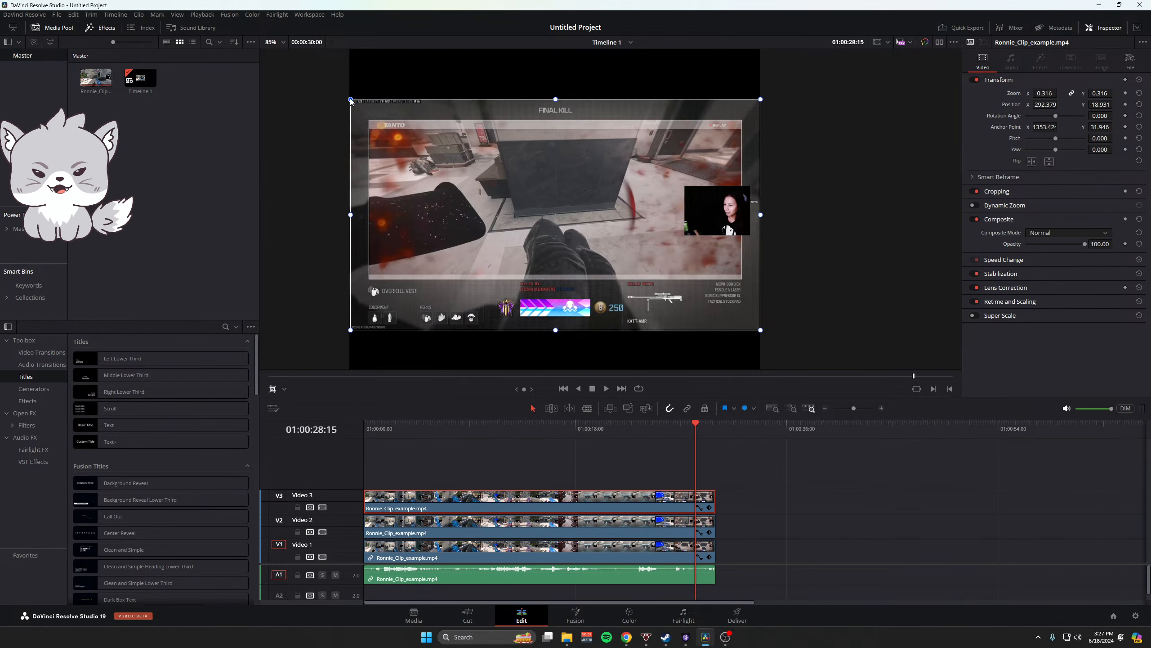
pyautogui.moveTo(350, 99); pyautogui.dragTo(684, 188)
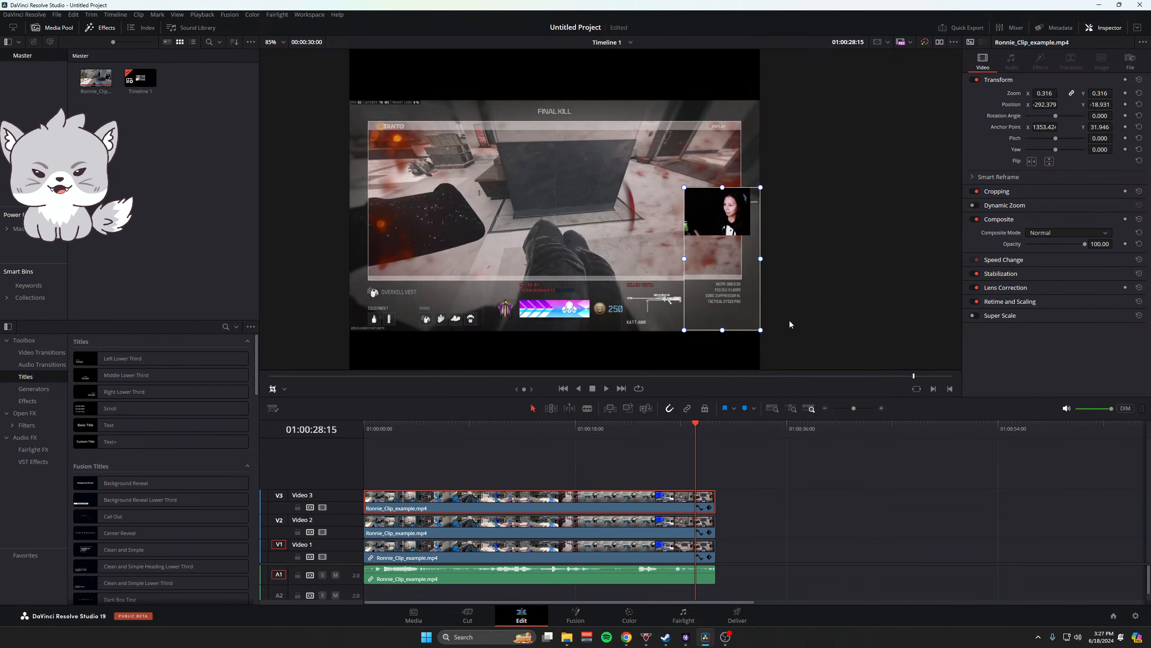
pyautogui.moveTo(761, 331); pyautogui.dragTo(750, 238)
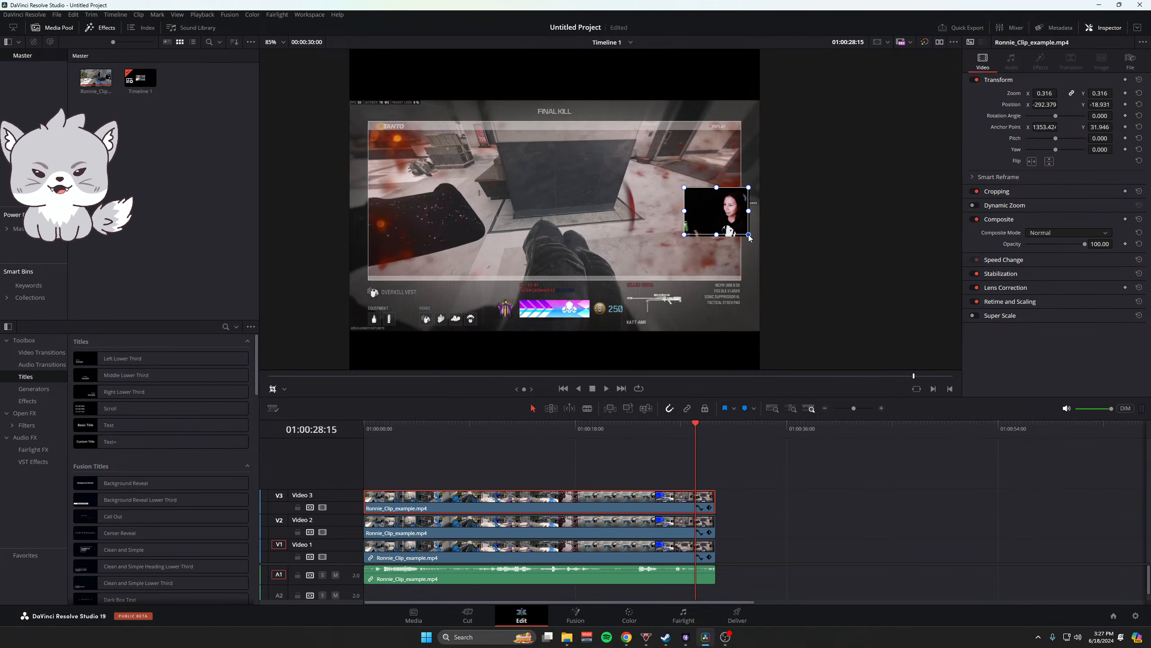
pyautogui.scroll(4, 745, 235)
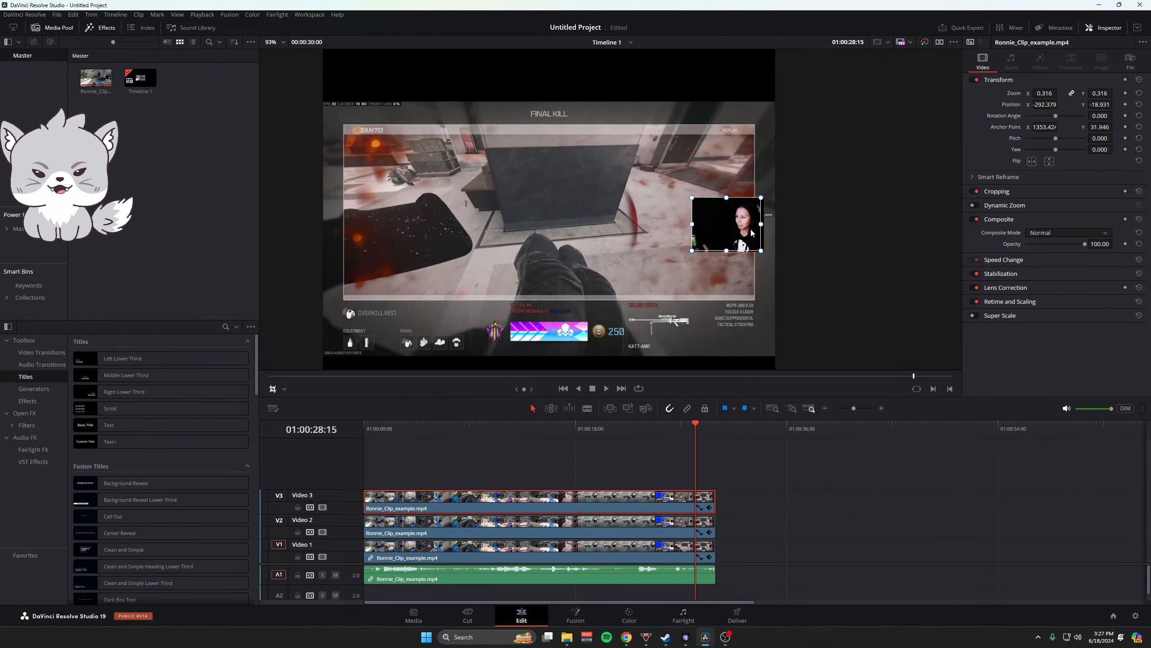
pyautogui.scroll(2, 747, 239)
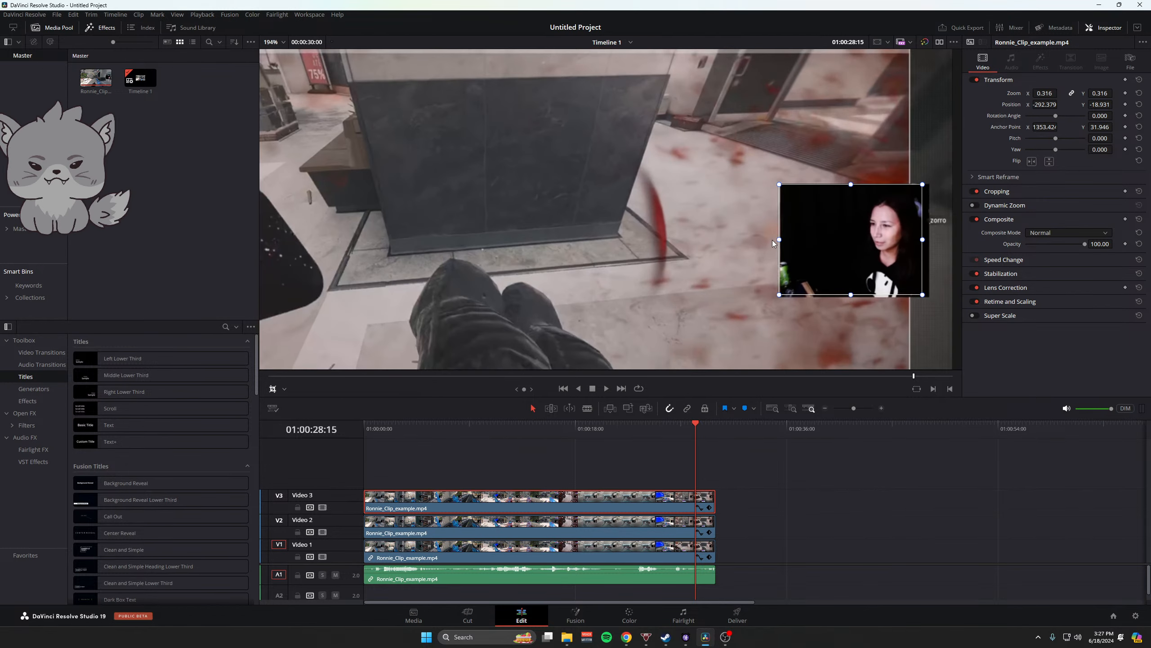
# - Switch to Transform and move the cropped webcam picture away from the original webcam to about position X -417, Y 39
pyautogui.click(284, 388)
pyautogui.click(299, 405)
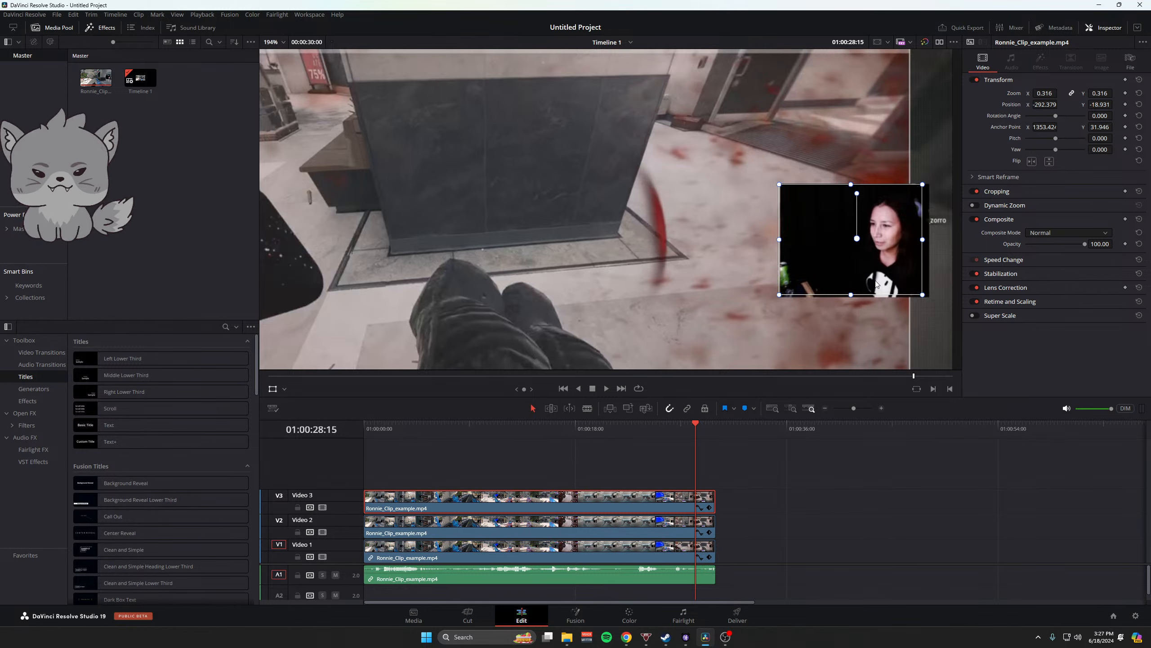
pyautogui.moveTo(872, 268); pyautogui.dragTo(528, 217)
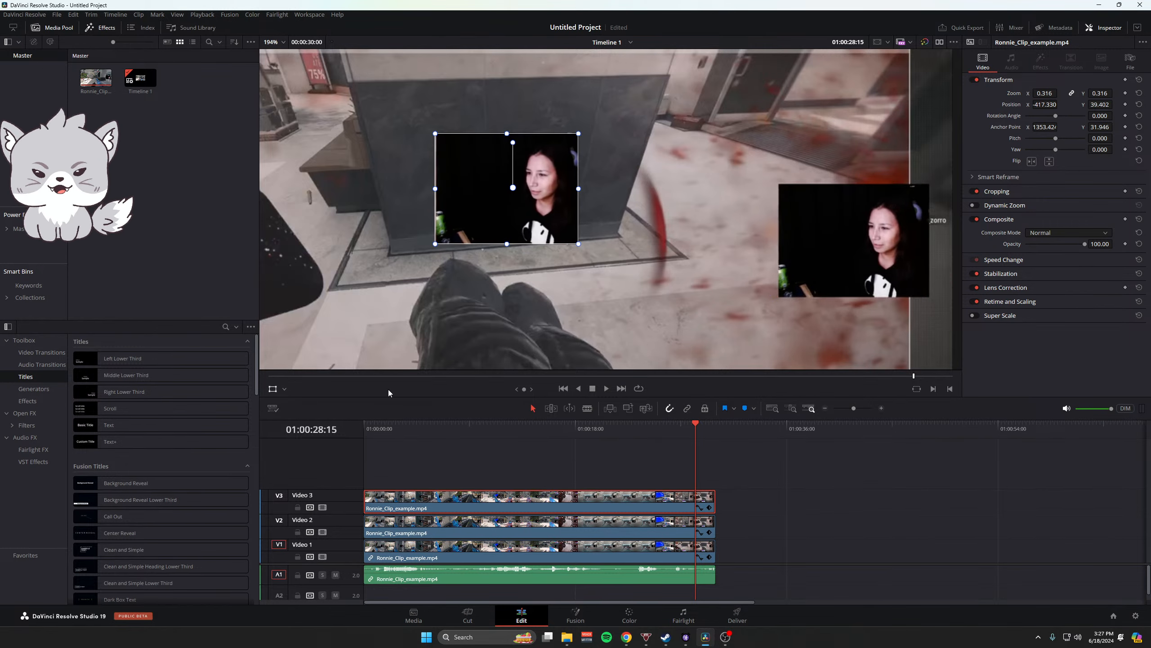
# - Switch back to Crop and adjust the lower-right and upper-left corners of the moved picture to the webcam's borders
pyautogui.click(284, 389)
pyautogui.click(295, 415)
pyautogui.moveTo(579, 245)
pyautogui.mouseDown()
pyautogui.moveTo(610, 266)
pyautogui.moveTo(587, 243)
pyautogui.mouseUp()
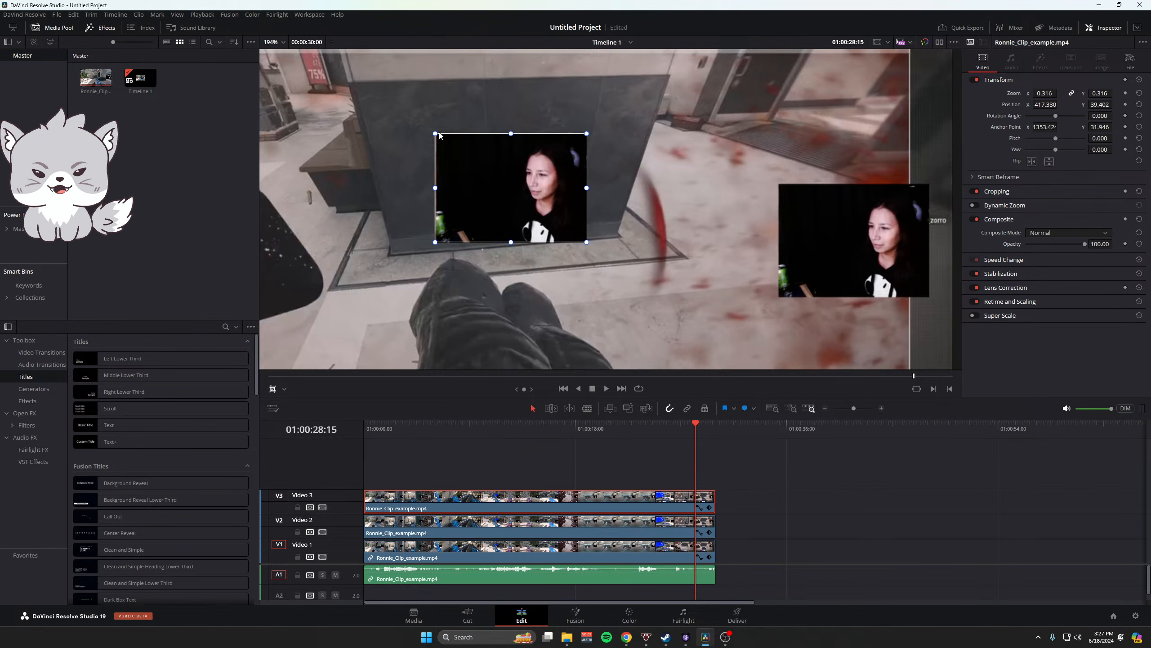
pyautogui.moveTo(439, 136); pyautogui.dragTo(443, 136)
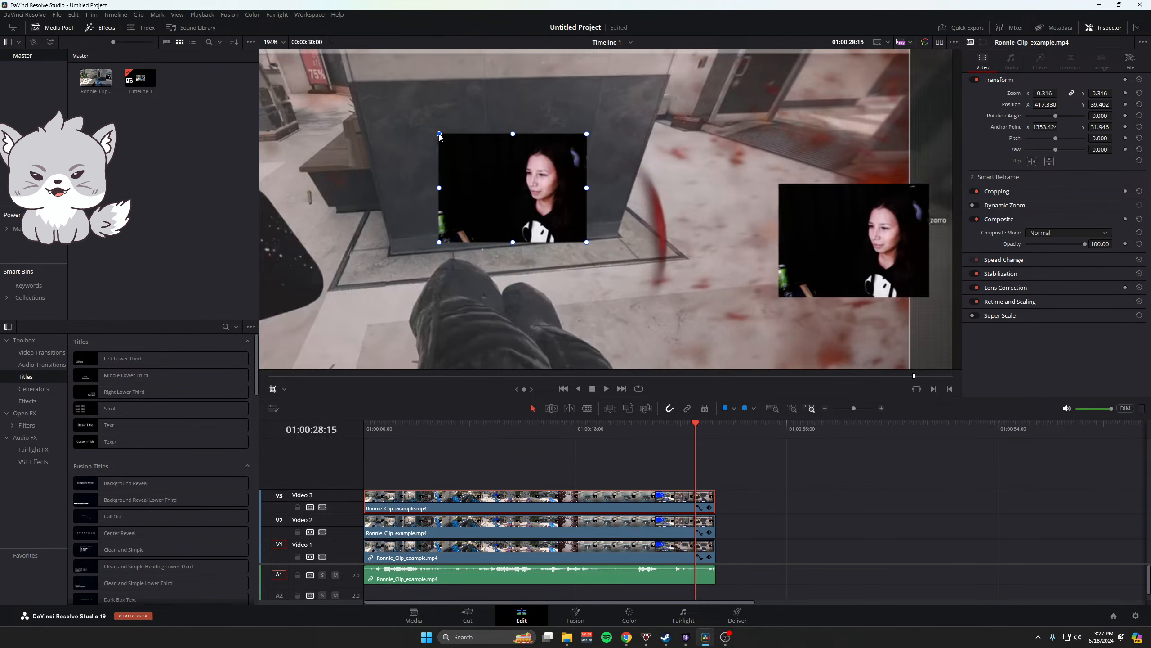
# - Switch to Transform, nudge the webcam picture's anchor point slightly downward, and enlarge the picture to a zoom of about 0.488
pyautogui.click(284, 388)
pyautogui.click(294, 403)
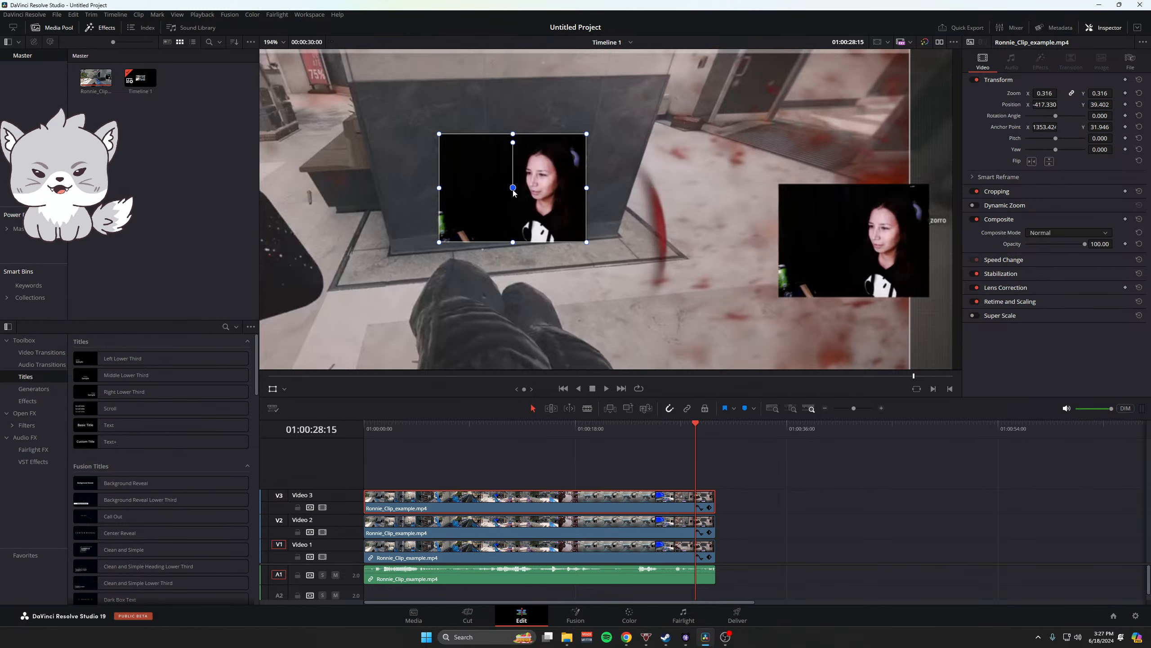
pyautogui.moveTo(513, 193)
pyautogui.mouseDown()
pyautogui.moveTo(549, 183)
pyautogui.moveTo(512, 195)
pyautogui.mouseUp()
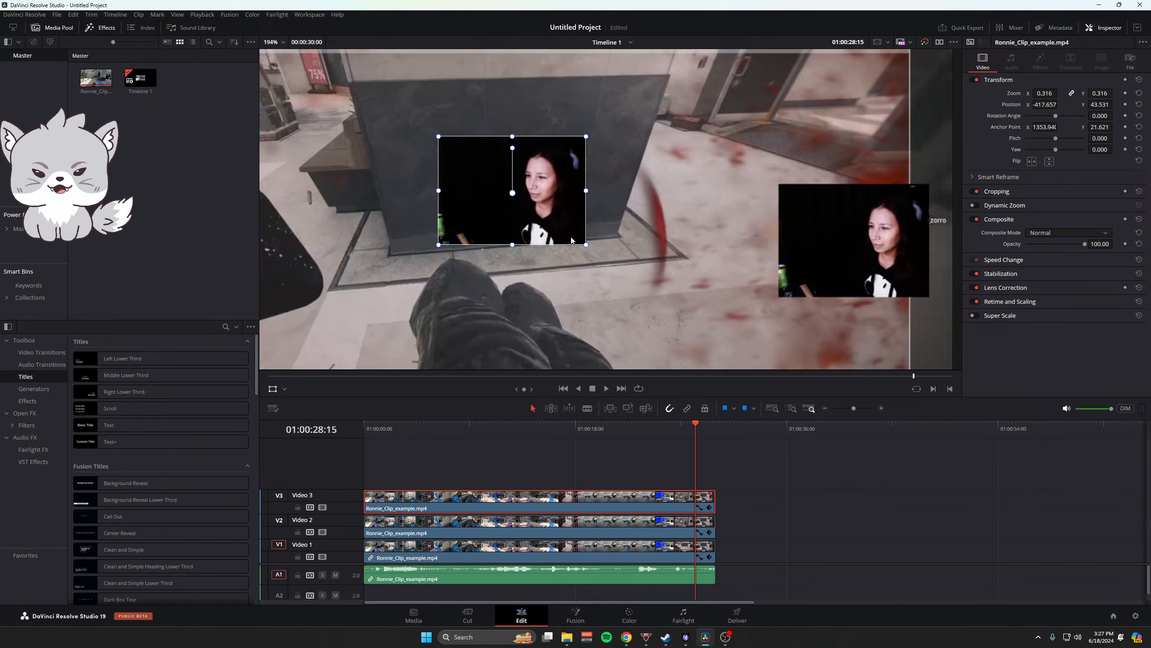
pyautogui.moveTo(571, 240); pyautogui.dragTo(652, 281)
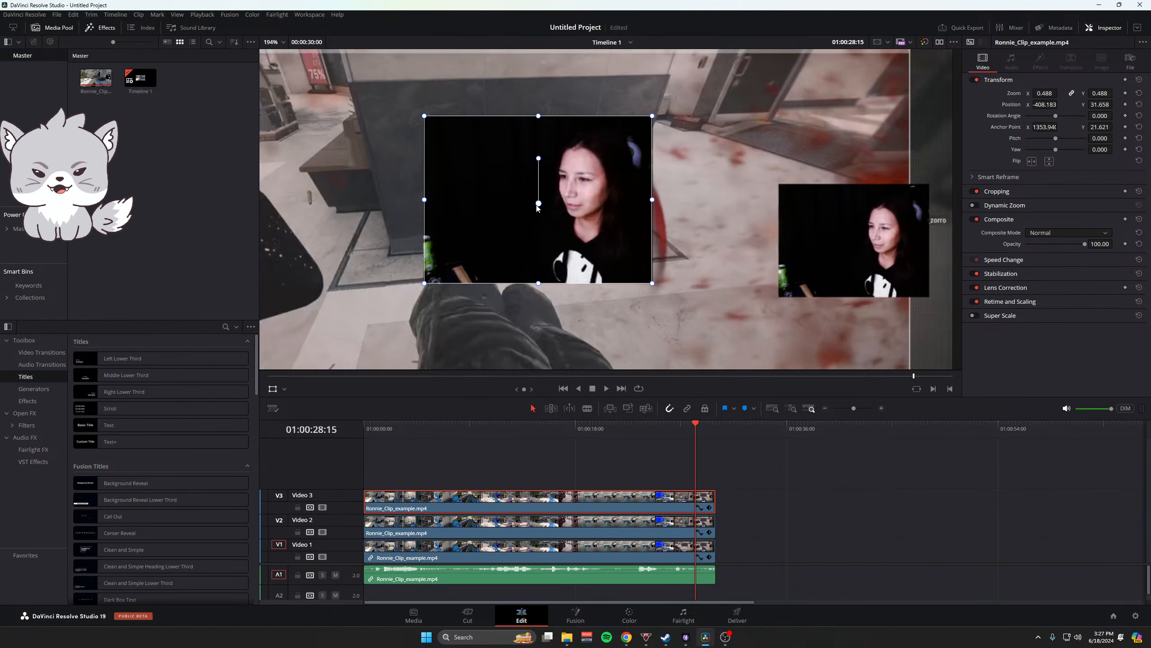
# - Shift the anchor point to the right of the webcam picture and reposition the picture to about X -517, Y 0.7
pyautogui.moveTo(538, 203); pyautogui.dragTo(1060, 196)
pyautogui.moveTo(818, 198); pyautogui.dragTo(514, 226)
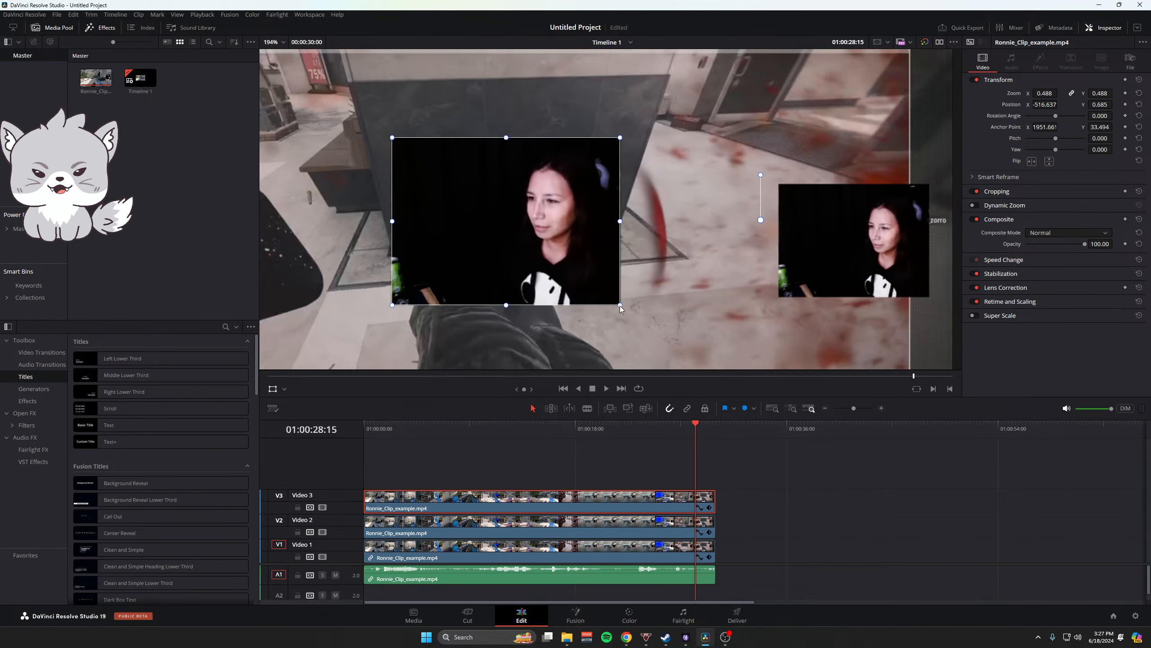
# - Shrink the webcam picture, bring its anchor point back to the picture's centre, and enlarge it to a zoom of about 0.509
pyautogui.moveTo(619, 306); pyautogui.dragTo(653, 264)
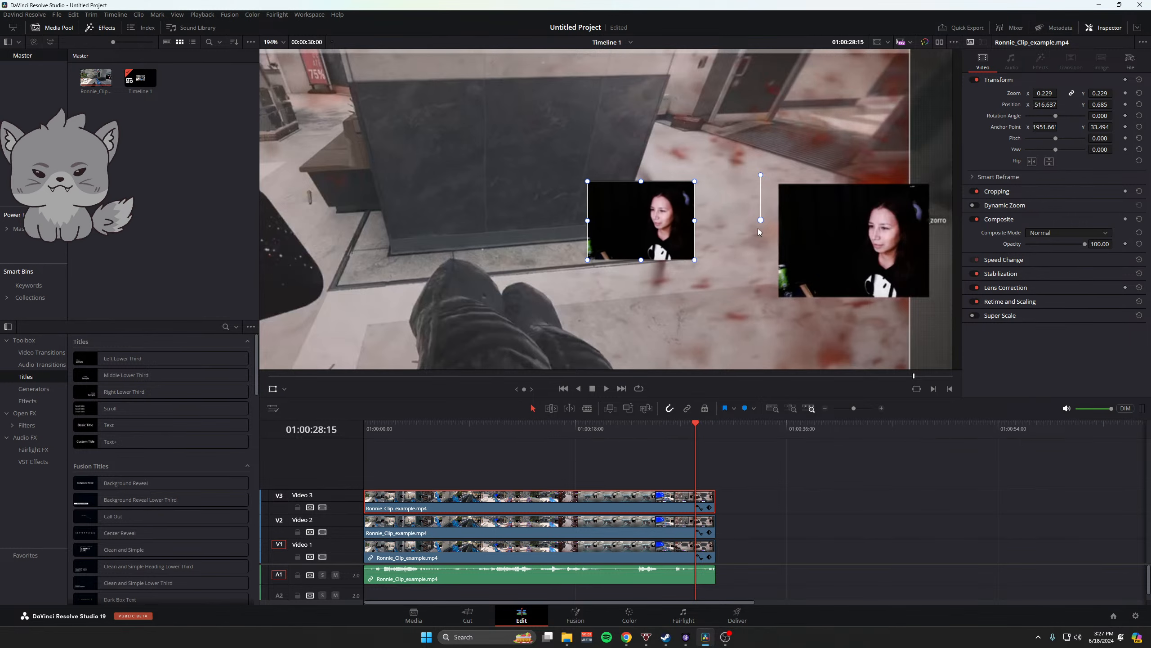
pyautogui.moveTo(760, 220); pyautogui.dragTo(545, 220)
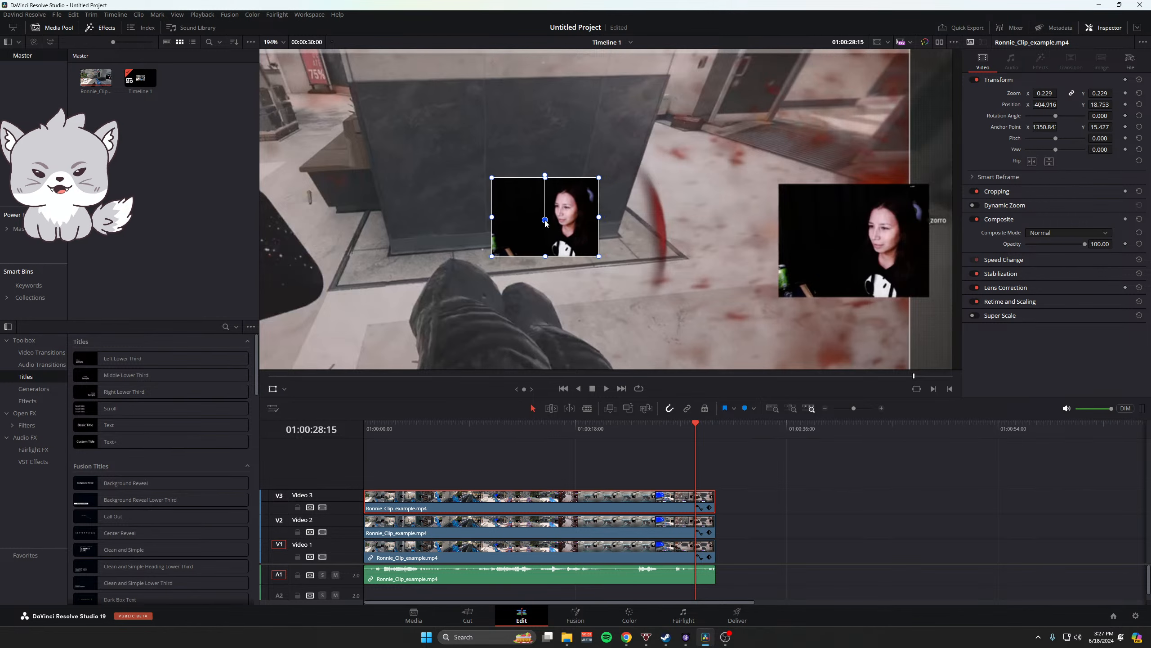
pyautogui.moveTo(599, 258); pyautogui.dragTo(665, 302)
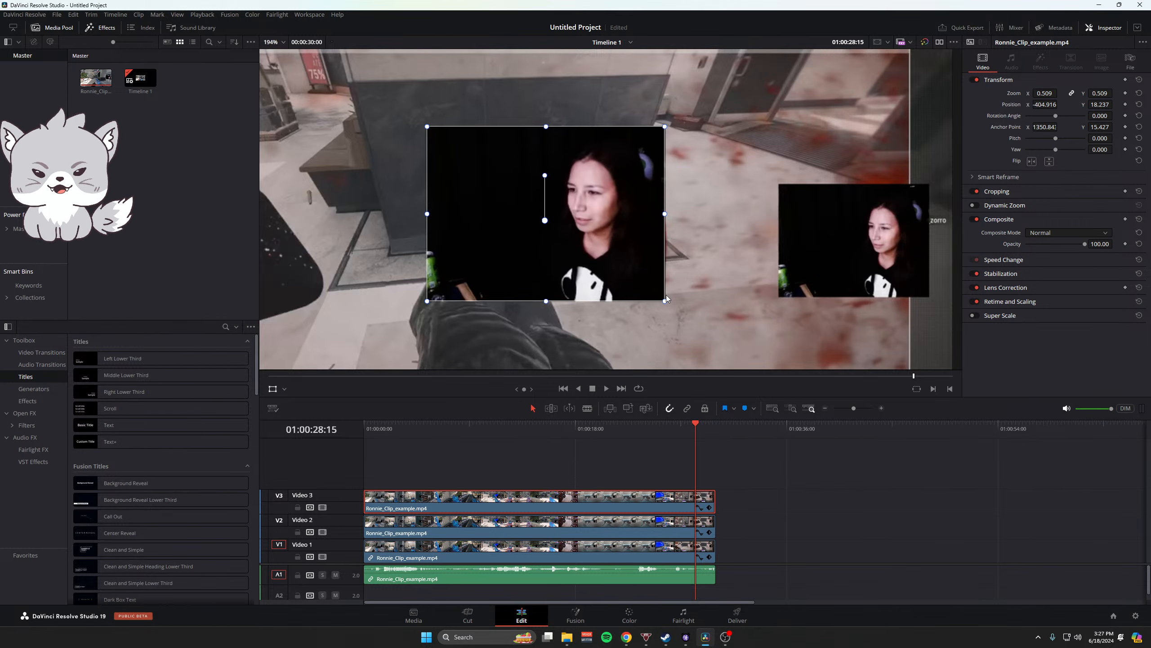
# - Enlarge the webcam picture to a zoom of about 1.013 and place it above the gameplay at about X -428, Y 670
pyautogui.scroll(-4, 682, 207)
pyautogui.scroll(3, 669, 195)
pyautogui.scroll(-6, 661, 188)
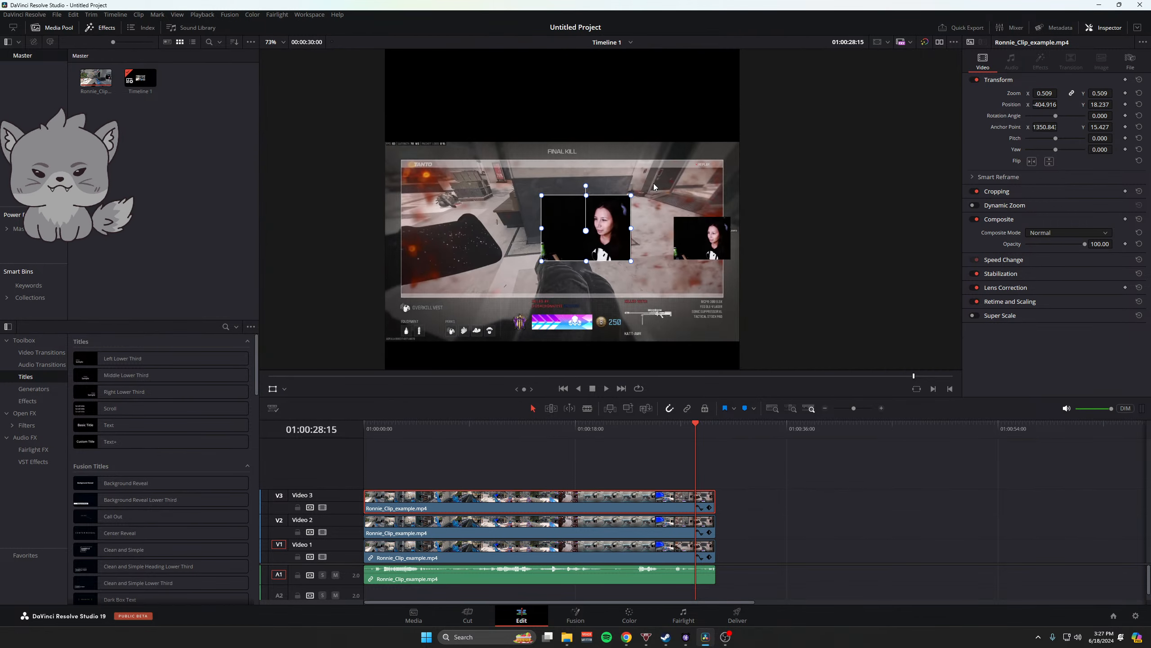
pyautogui.moveTo(608, 216); pyautogui.dragTo(644, 157)
pyautogui.scroll(2, 654, 121)
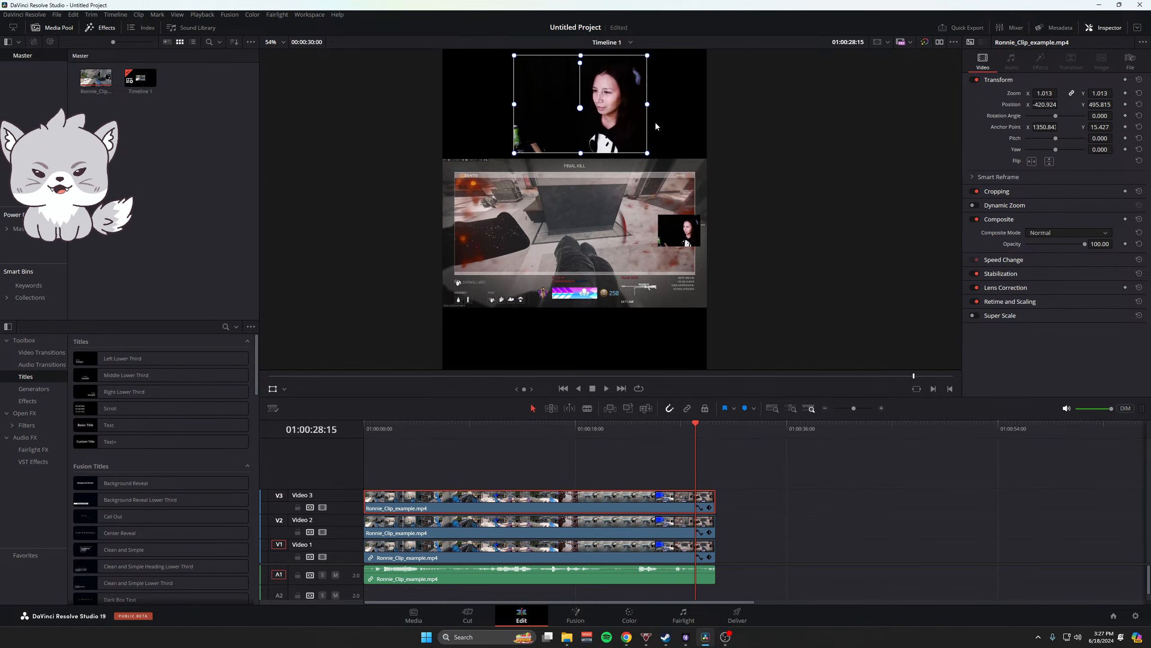
pyautogui.scroll(2, 643, 141)
pyautogui.moveTo(617, 211); pyautogui.dragTo(614, 172)
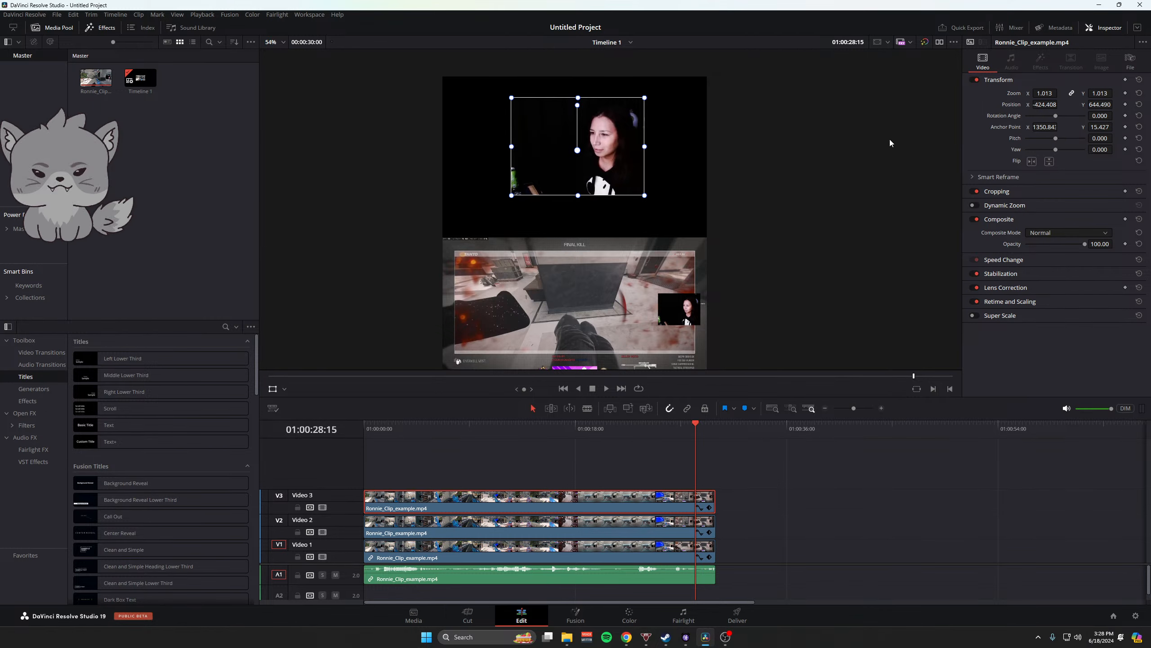
pyautogui.moveTo(613, 163); pyautogui.dragTo(617, 163)
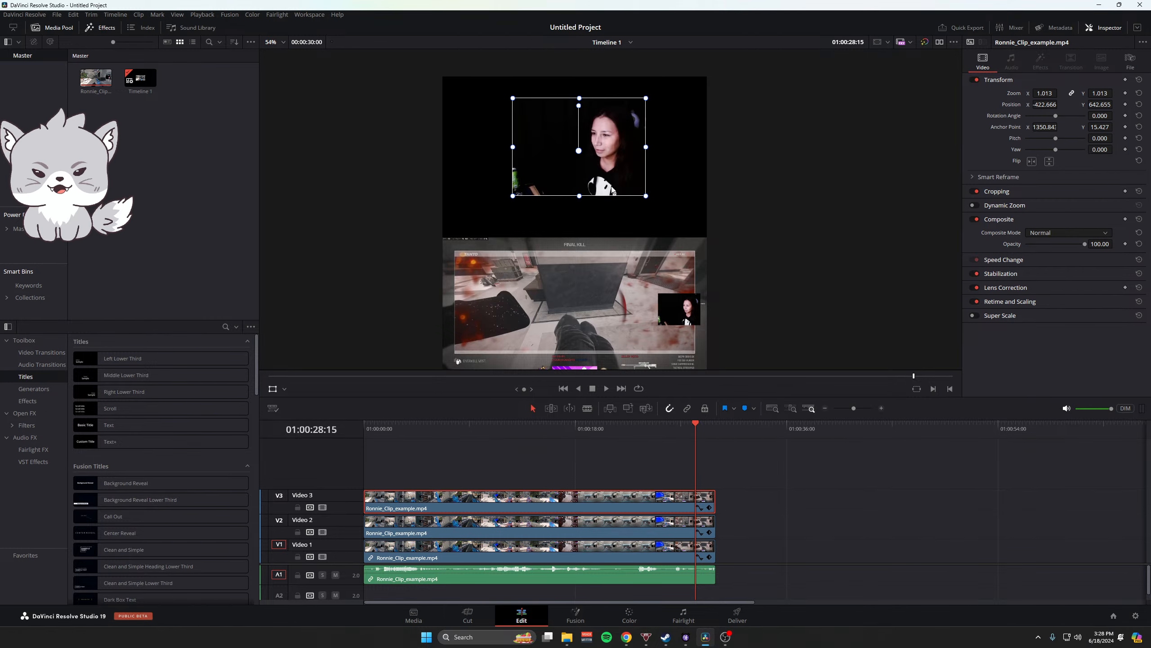
pyautogui.moveTo(612, 191)
pyautogui.mouseDown()
pyautogui.moveTo(624, 160)
pyautogui.moveTo(606, 160)
pyautogui.moveTo(607, 176)
pyautogui.mouseUp()
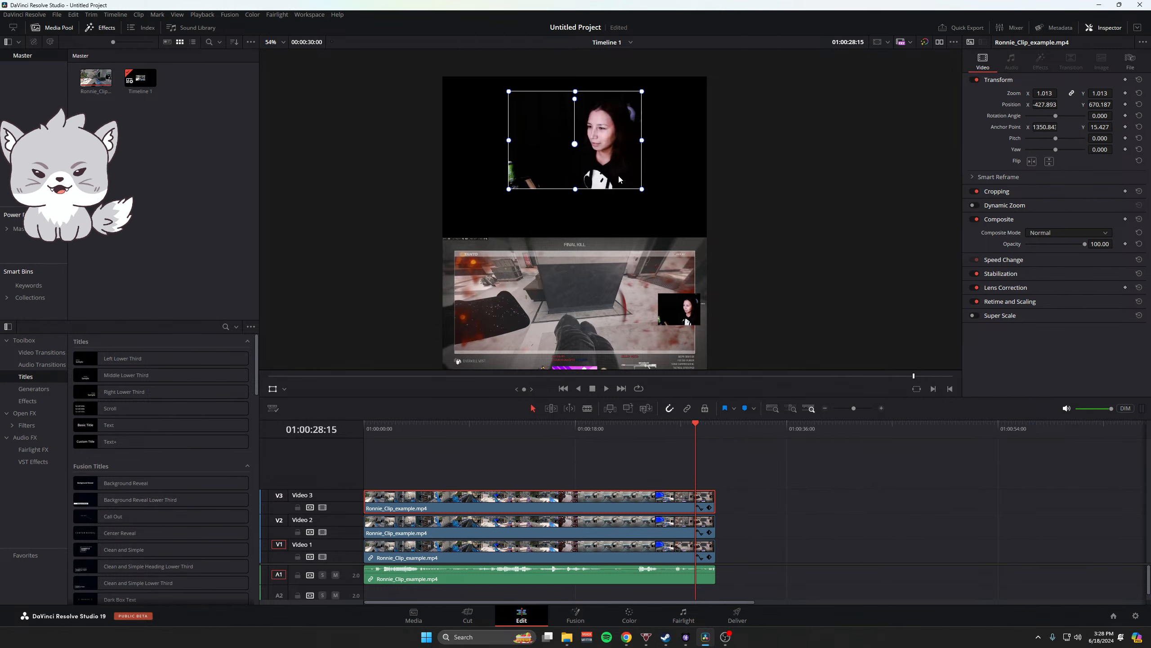
# - Enlarge the gameplay clip on Video 2 to a zoom of about 0.504, extending past the sides of the vertical frame
pyautogui.scroll(-3, 635, 235)
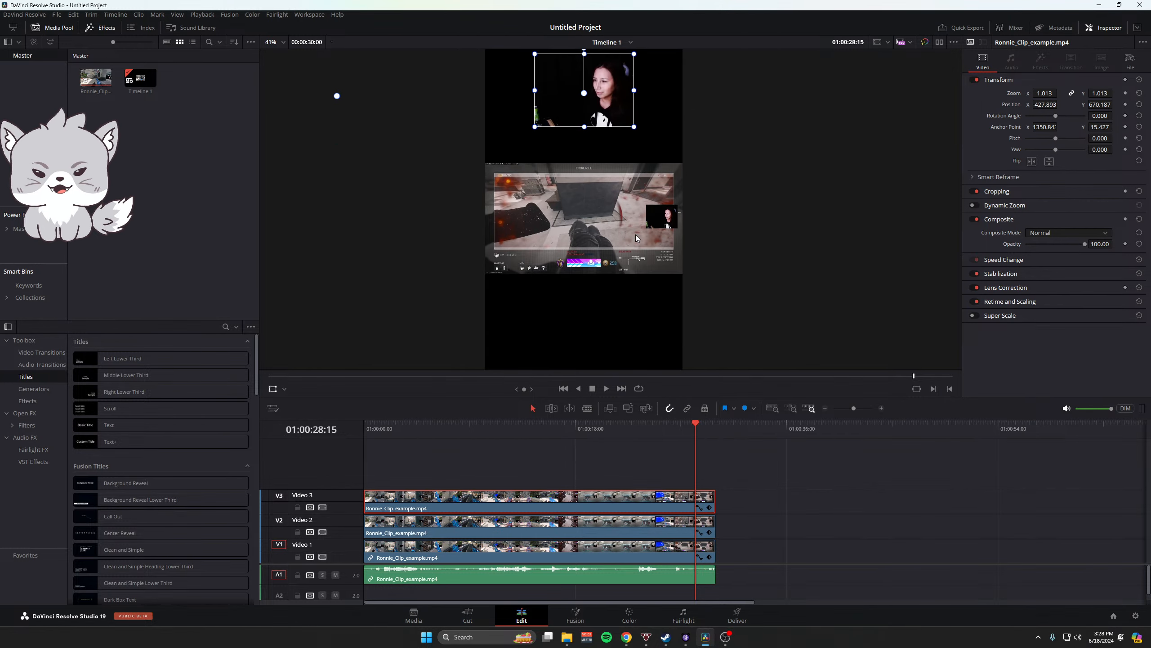
pyautogui.scroll(-1, 635, 237)
pyautogui.click(572, 532)
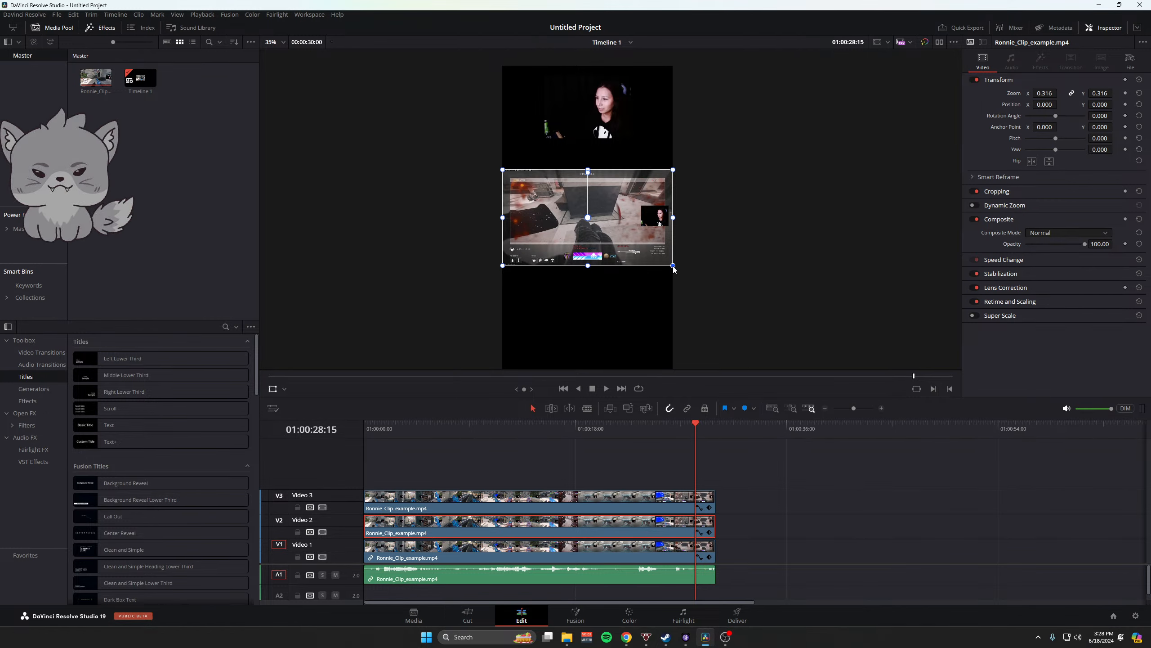
pyautogui.moveTo(674, 270)
pyautogui.mouseDown()
pyautogui.moveTo(688, 292)
pyautogui.moveTo(680, 276)
pyautogui.mouseUp()
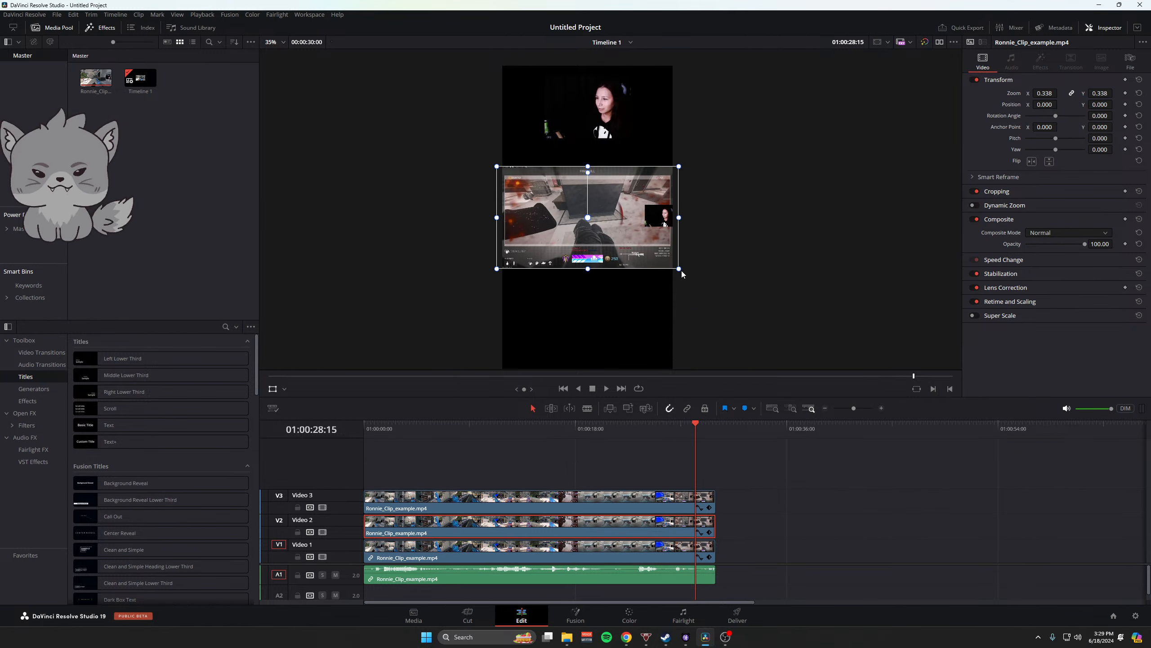
pyautogui.moveTo(680, 272); pyautogui.dragTo(725, 305)
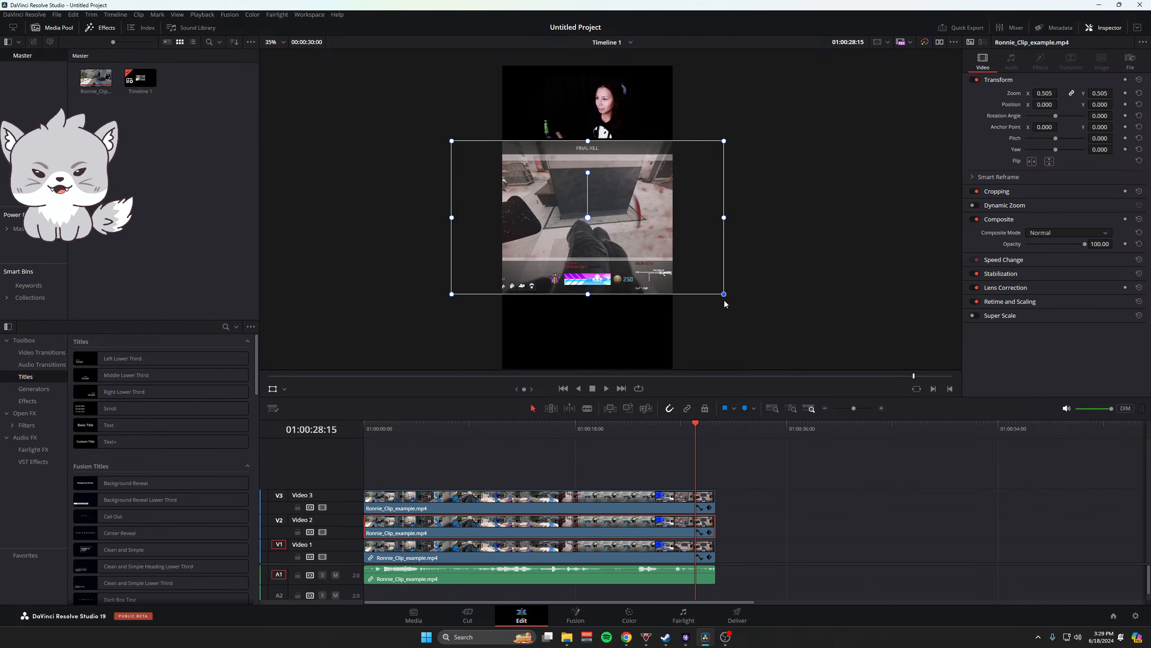
pyautogui.moveTo(725, 303)
pyautogui.mouseDown()
pyautogui.moveTo(776, 355)
pyautogui.moveTo(909, 425)
pyautogui.moveTo(716, 291)
pyautogui.moveTo(729, 298)
pyautogui.mouseUp()
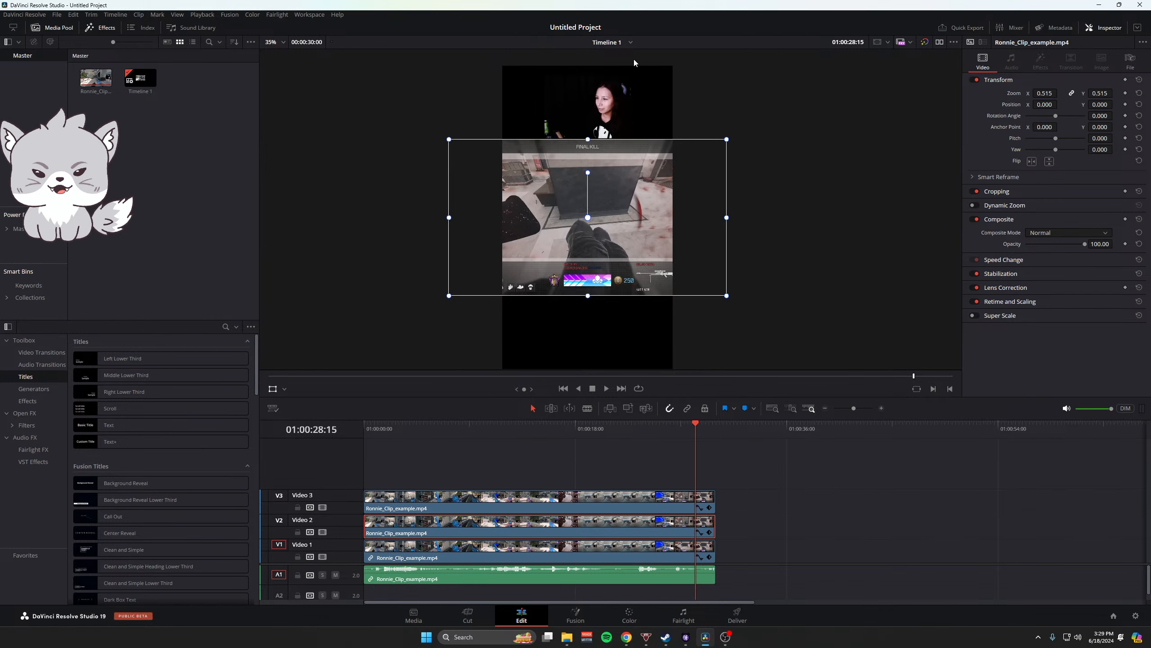
pyautogui.moveTo(728, 298)
pyautogui.mouseDown()
pyautogui.moveTo(659, 259)
pyautogui.moveTo(721, 315)
pyautogui.mouseUp()
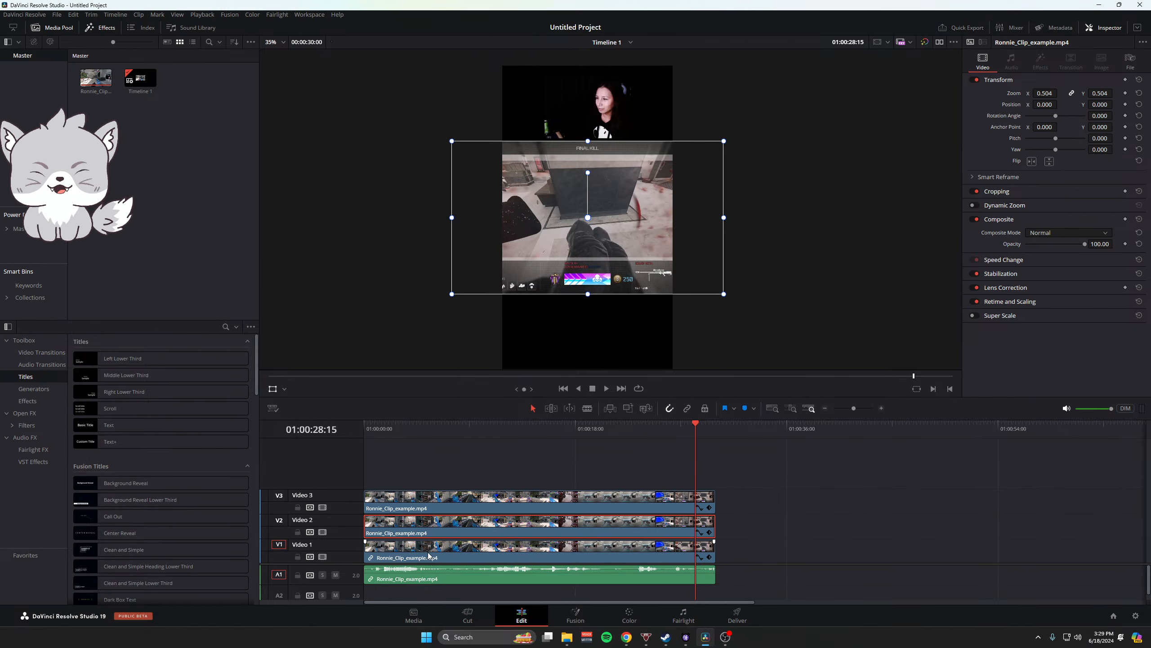
# - Enlarge the Video 1 clip to a zoom of about 1.069 as a full-frame background and play the timeline from the start
pyautogui.click(411, 556)
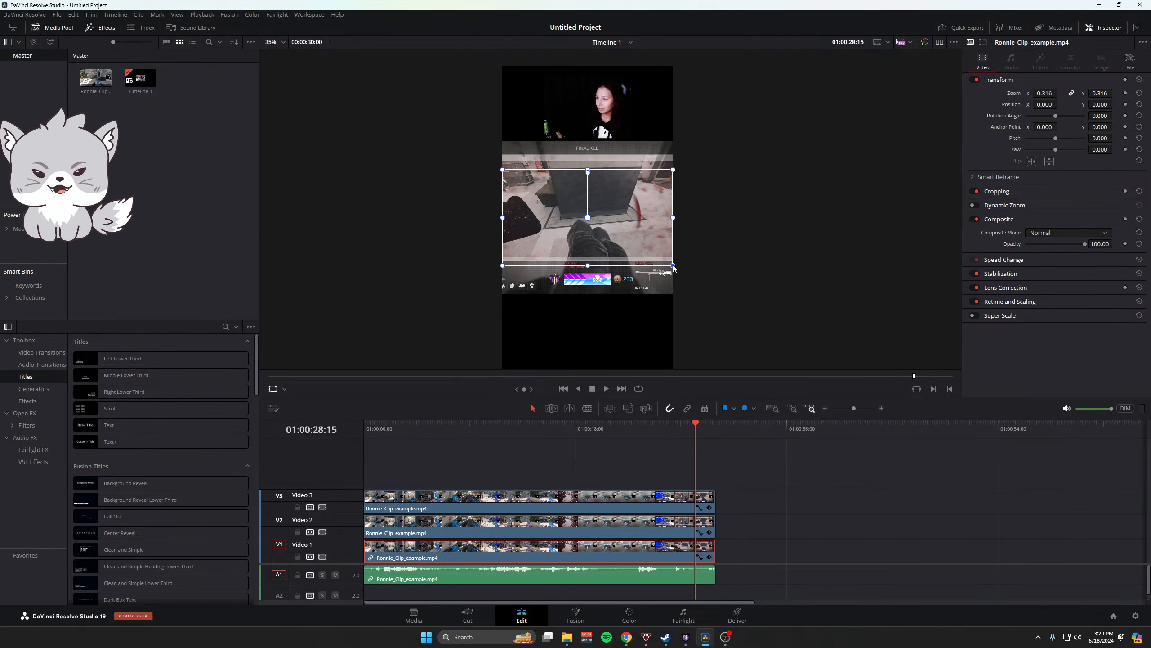
pyautogui.moveTo(674, 268); pyautogui.dragTo(876, 448)
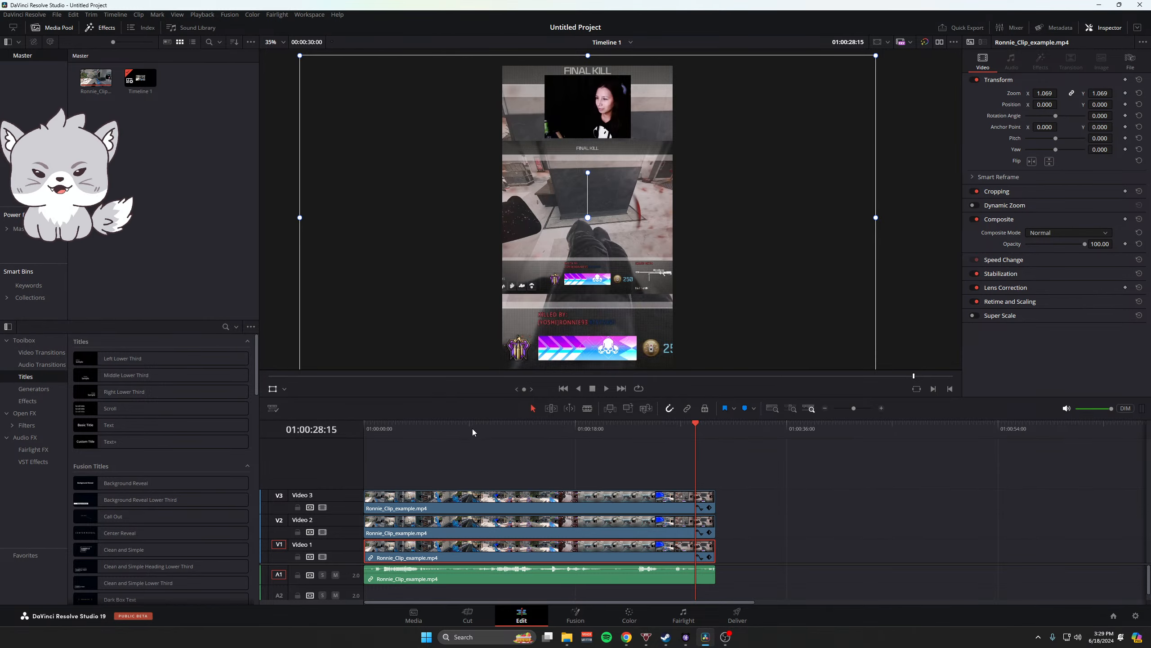
pyautogui.press('Home')
pyautogui.press('space')
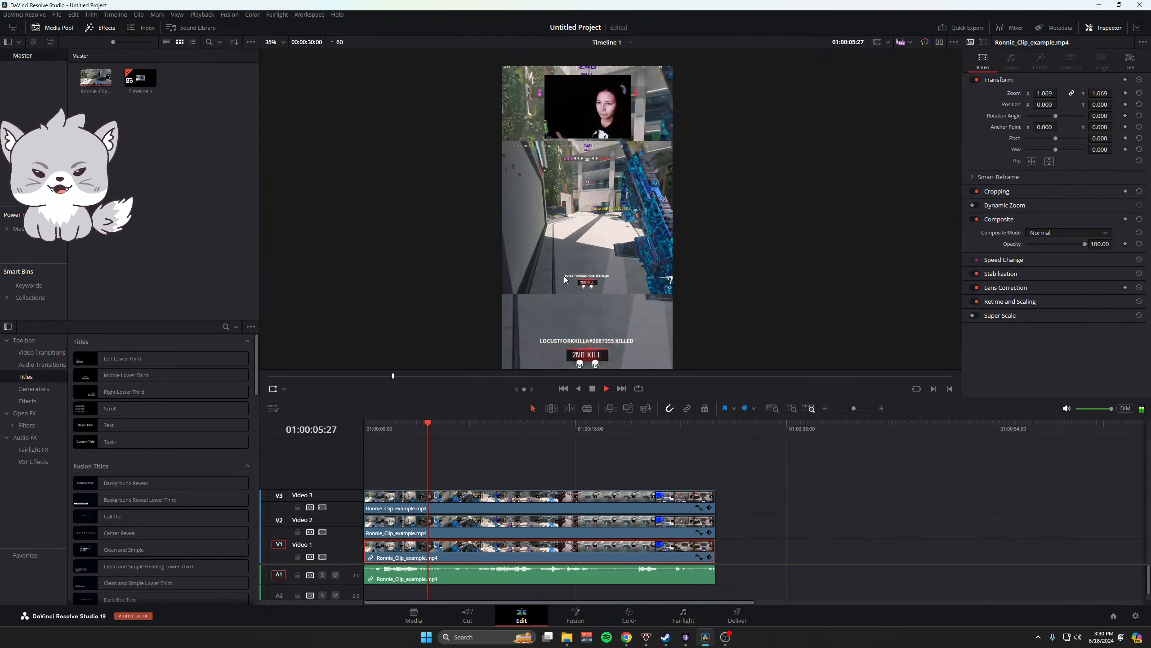
pyautogui.press('space')
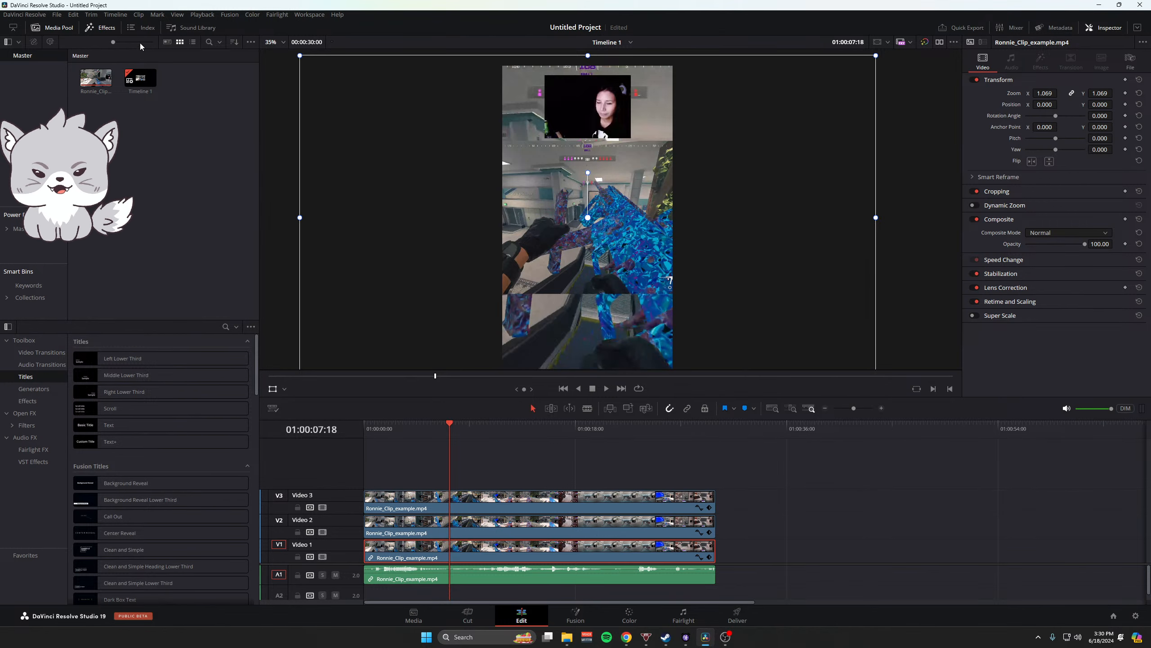
# - Apply the Gaussian Blur effect from Open FX to the background clip on Video 1
pyautogui.click(109, 29)
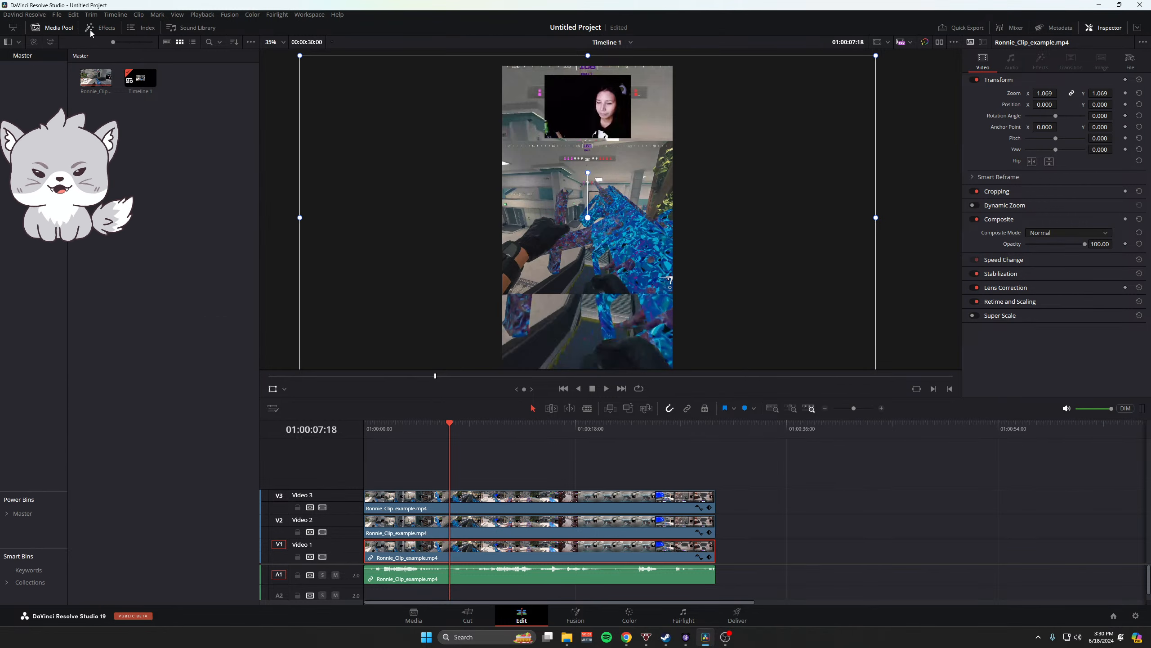
pyautogui.click(107, 35)
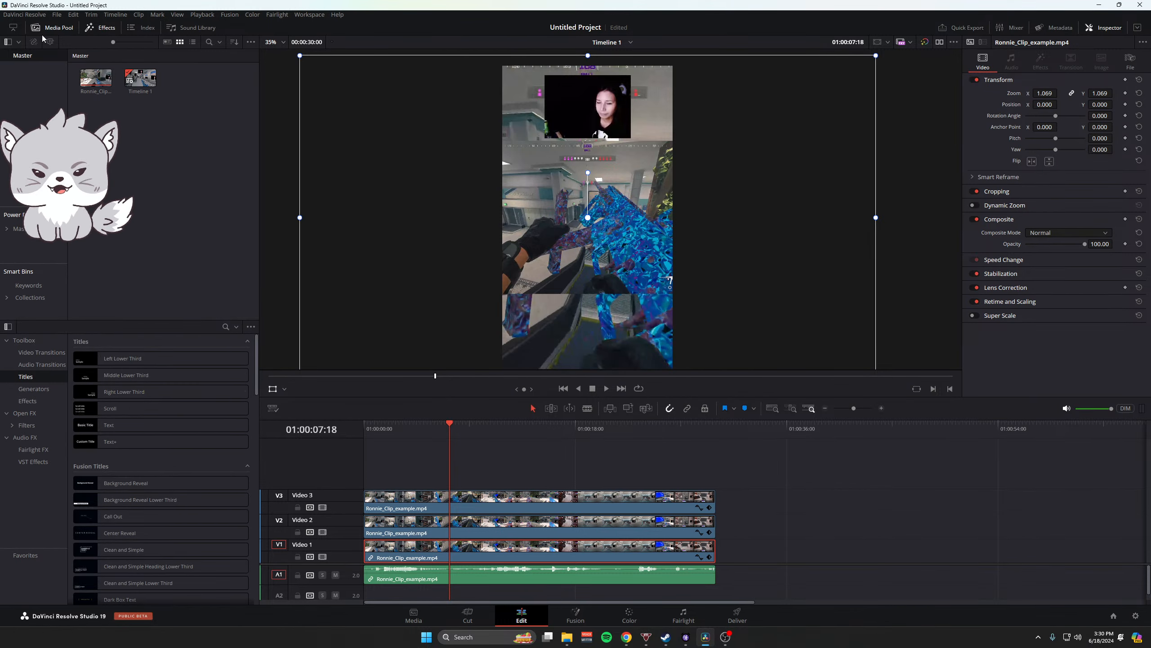
pyautogui.click(27, 417)
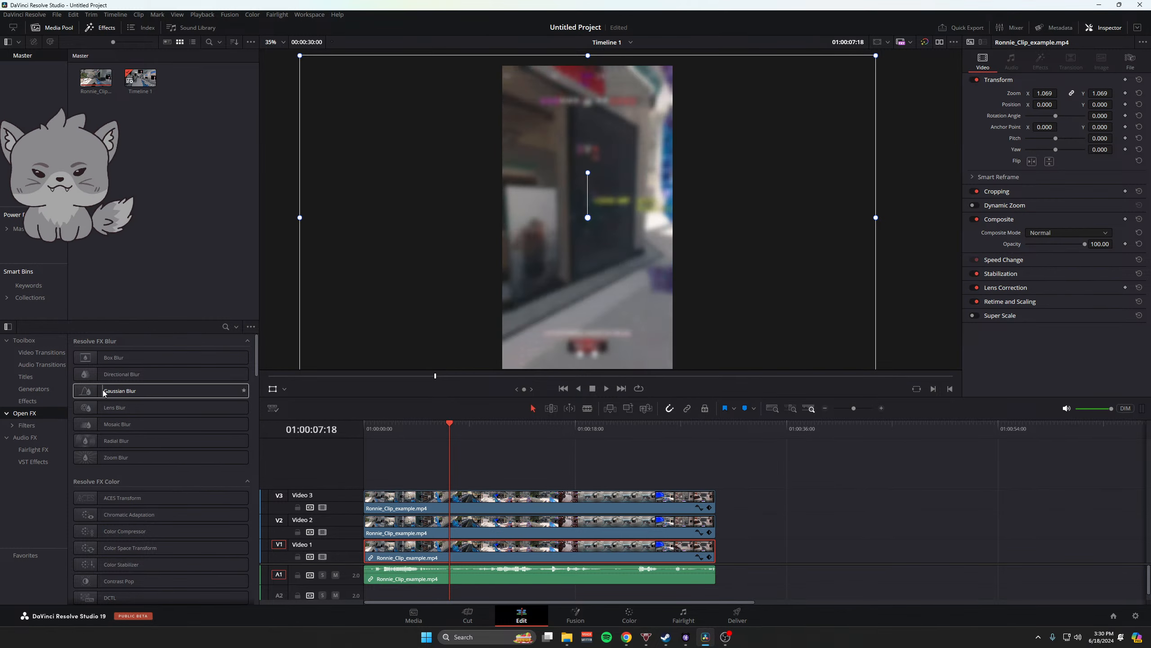
pyautogui.moveTo(102, 389); pyautogui.dragTo(440, 559)
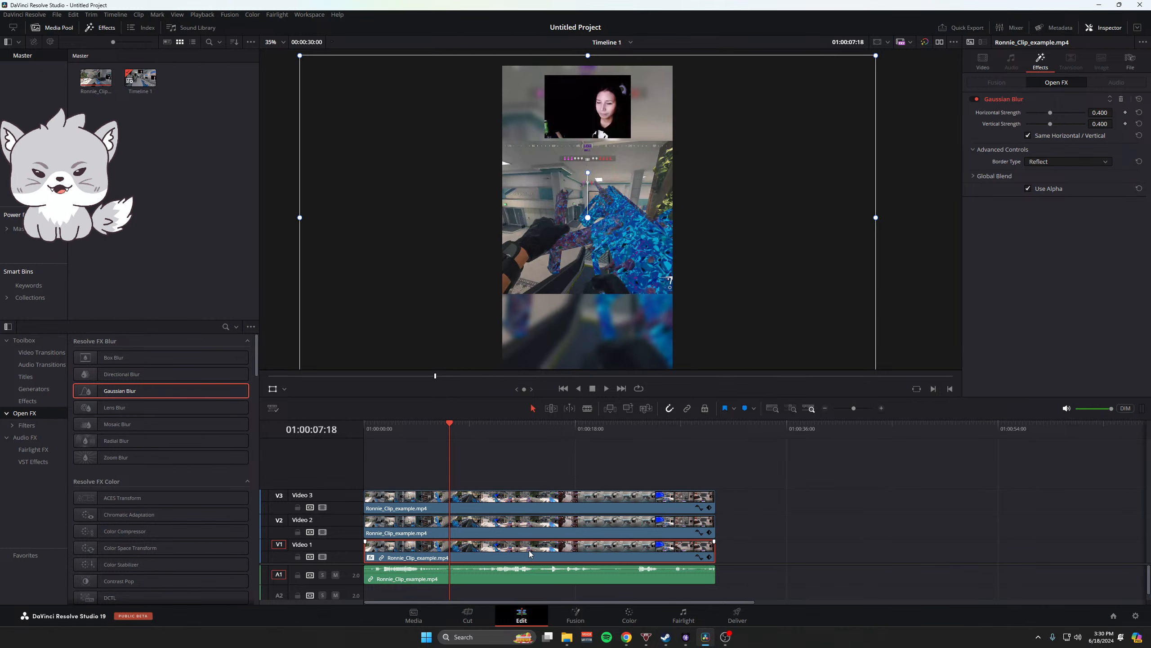
# - Try reordering the video tracks by moving the webcam track beneath the others, and restore it to the uppermost track
pyautogui.click(527, 505)
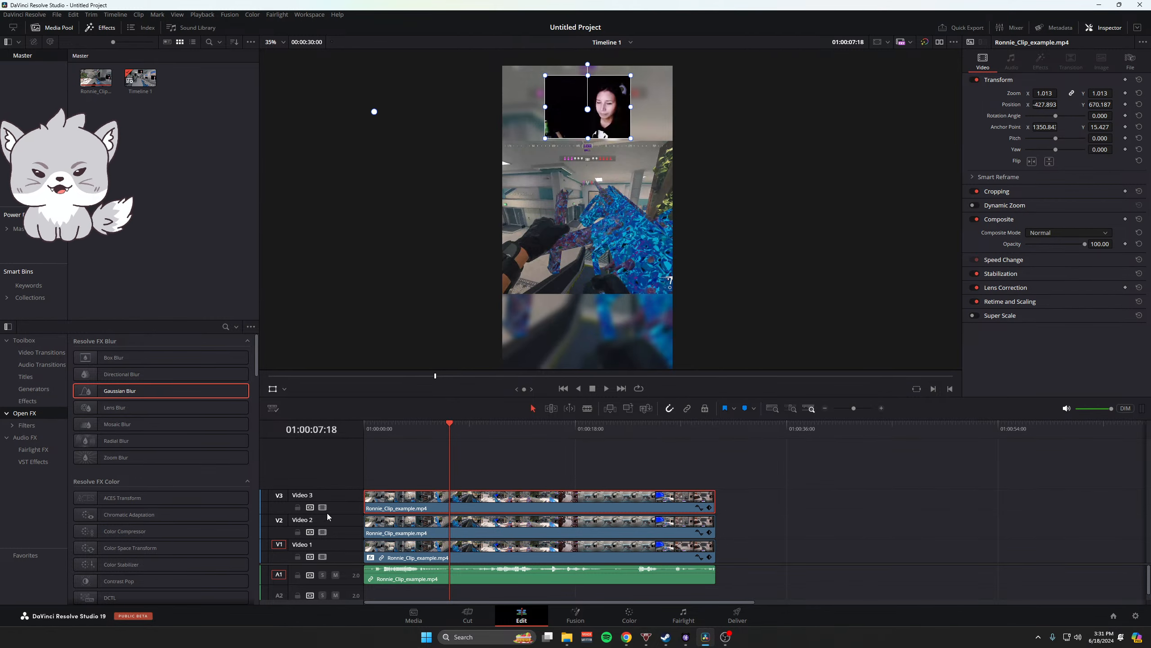
pyautogui.click(381, 528)
pyautogui.rightClick(352, 522)
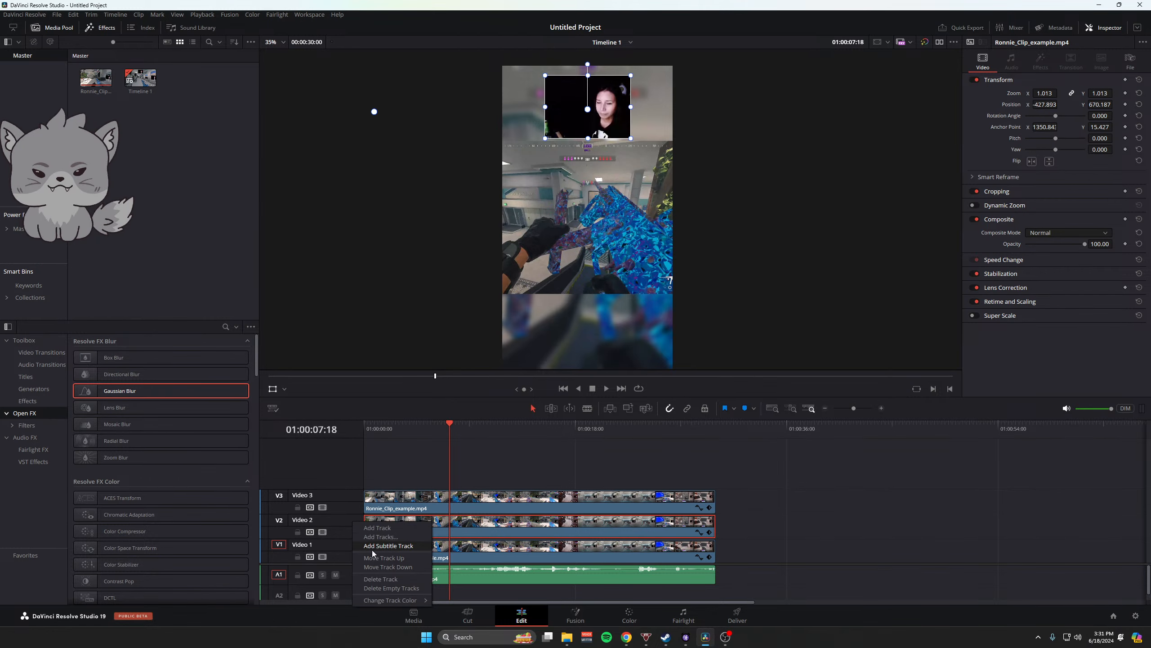
pyautogui.click(382, 563)
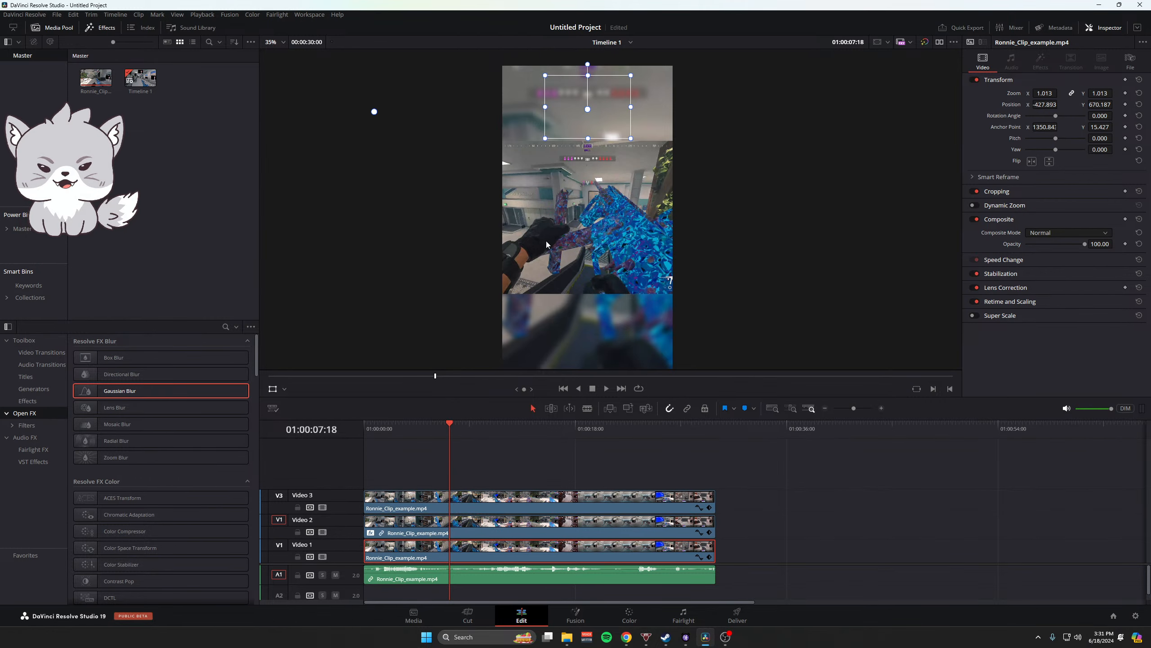
pyautogui.rightClick(353, 548)
pyautogui.click(385, 584)
pyautogui.rightClick(347, 525)
pyautogui.click(385, 563)
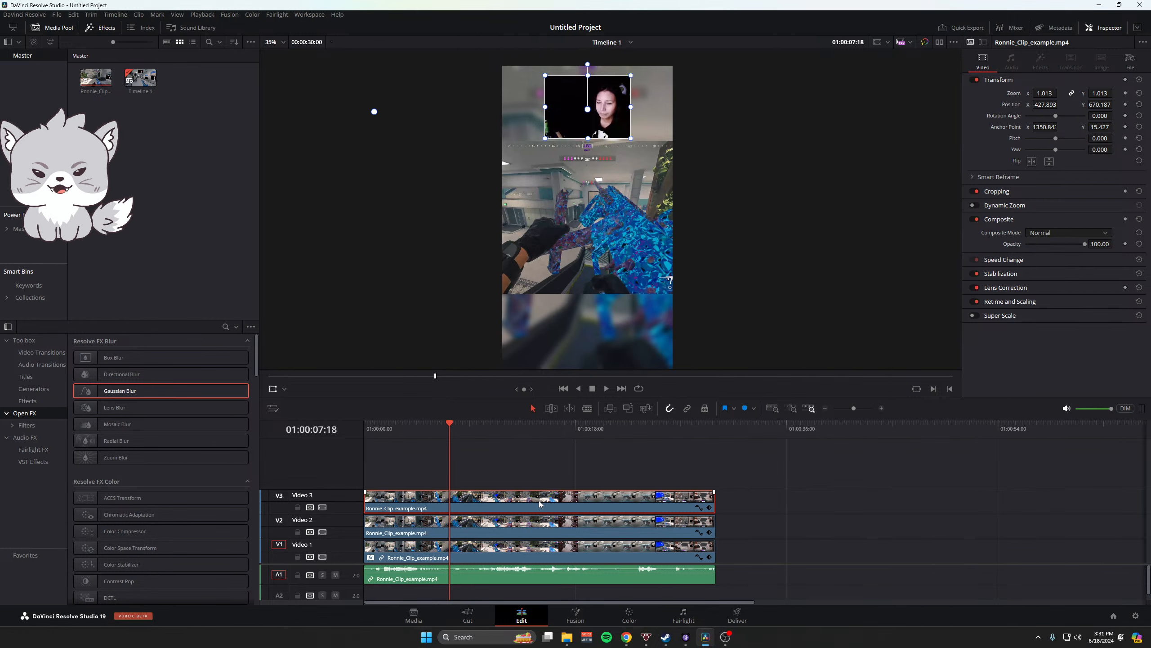
# - Toggle the gameplay clip on Video 2 off and on repeatedly to check its layer in the composition
pyautogui.click(588, 528)
pyautogui.press('d')
pyautogui.press('d')
pyautogui.press('d')
pyautogui.press('d')
pyautogui.press('d')
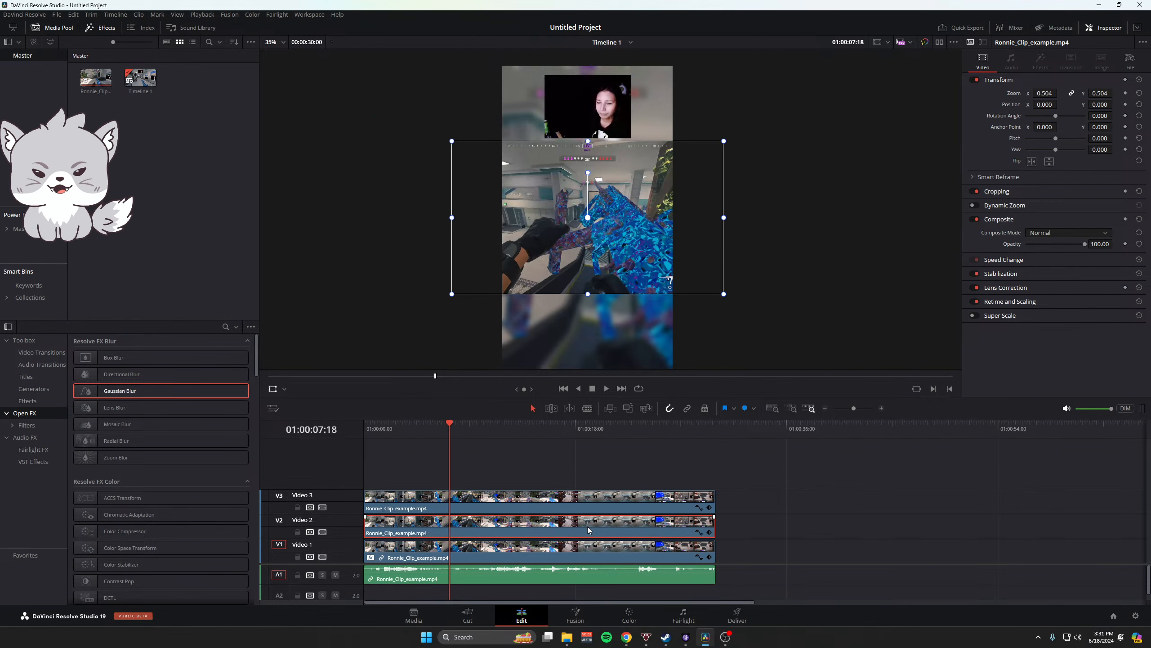
pyautogui.press('d')
pyautogui.press('d')
pyautogui.press('d')
# - Toggle the webcam clip on Video 3 off and on repeatedly to check what its layer adds
pyautogui.click(581, 500)
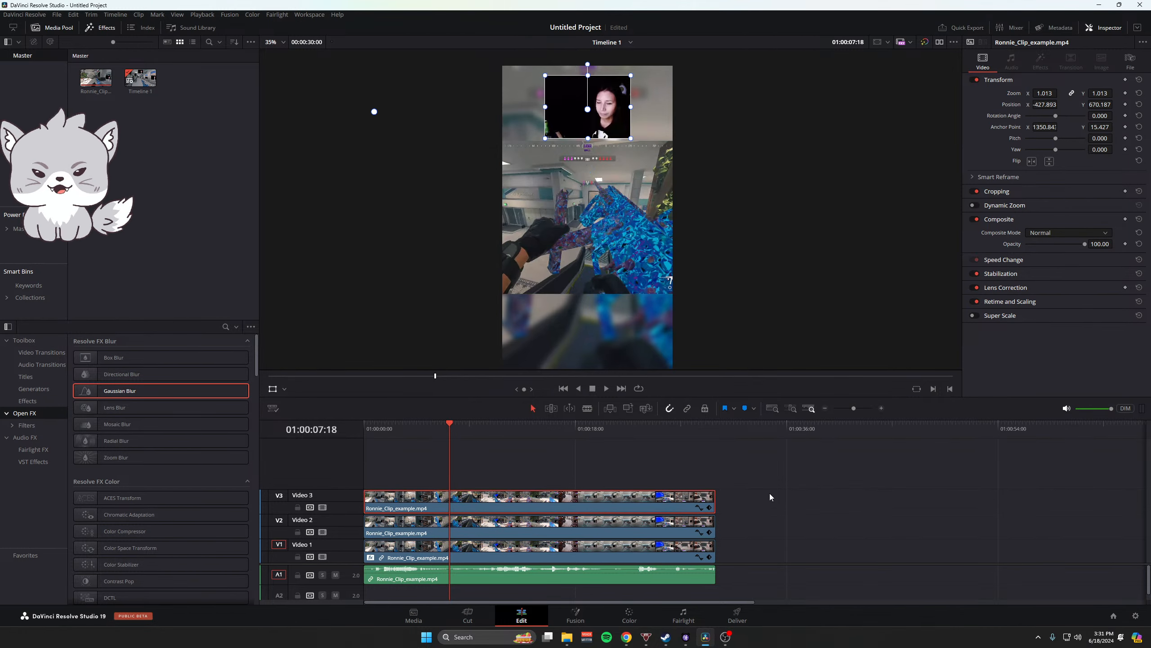
pyautogui.press('d')
pyautogui.press('d')
pyautogui.press('d')
pyautogui.press('d')
pyautogui.press('d')
pyautogui.press('d')
# - Toggle the blurred background clip on Video 1 off and on repeatedly to compare the frame with and without it
pyautogui.click(617, 548)
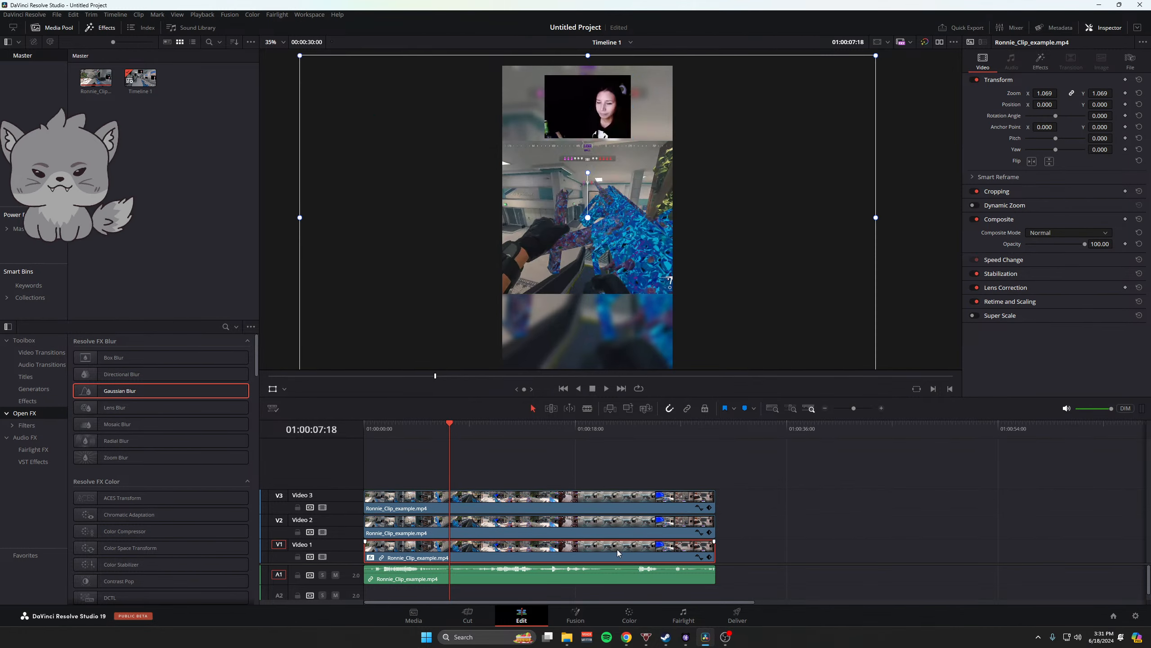
pyautogui.press('d')
pyautogui.press('d')
pyautogui.press('d')
pyautogui.press('d')
# - Undo a trial transform change on the blurred background clip, set its zoom to 1.019, and save the project
pyautogui.moveTo(1048, 95); pyautogui.dragTo(969, 105)
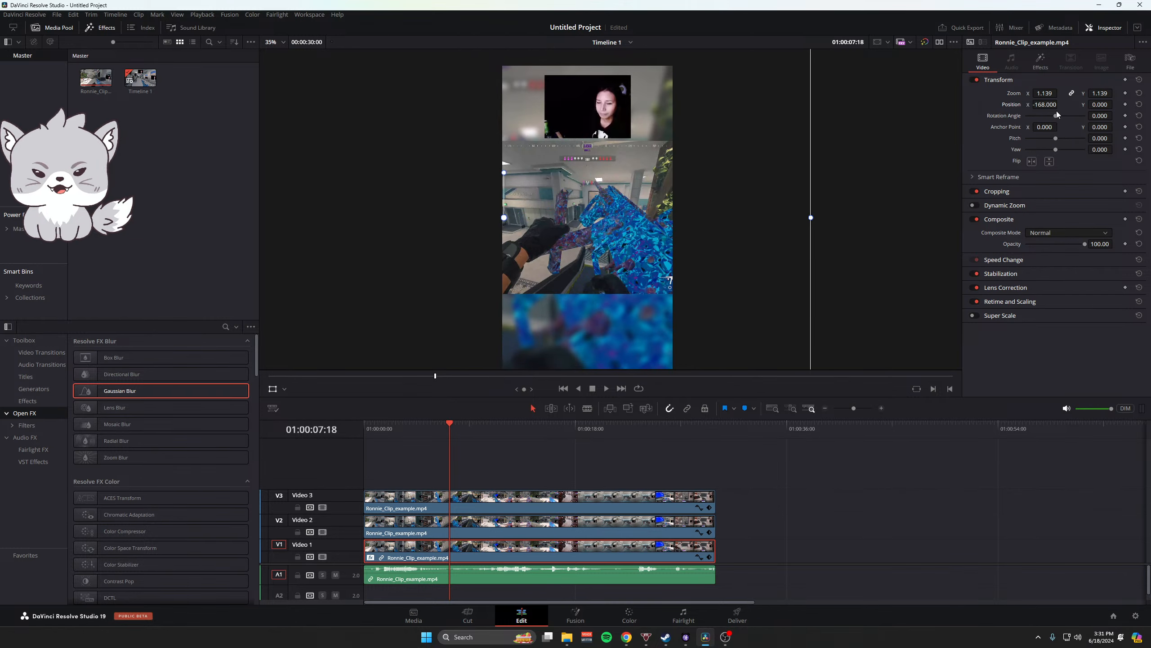
pyautogui.hotkey('ctrl', 'z')
pyautogui.moveTo(1045, 94); pyautogui.dragTo(991, 93)
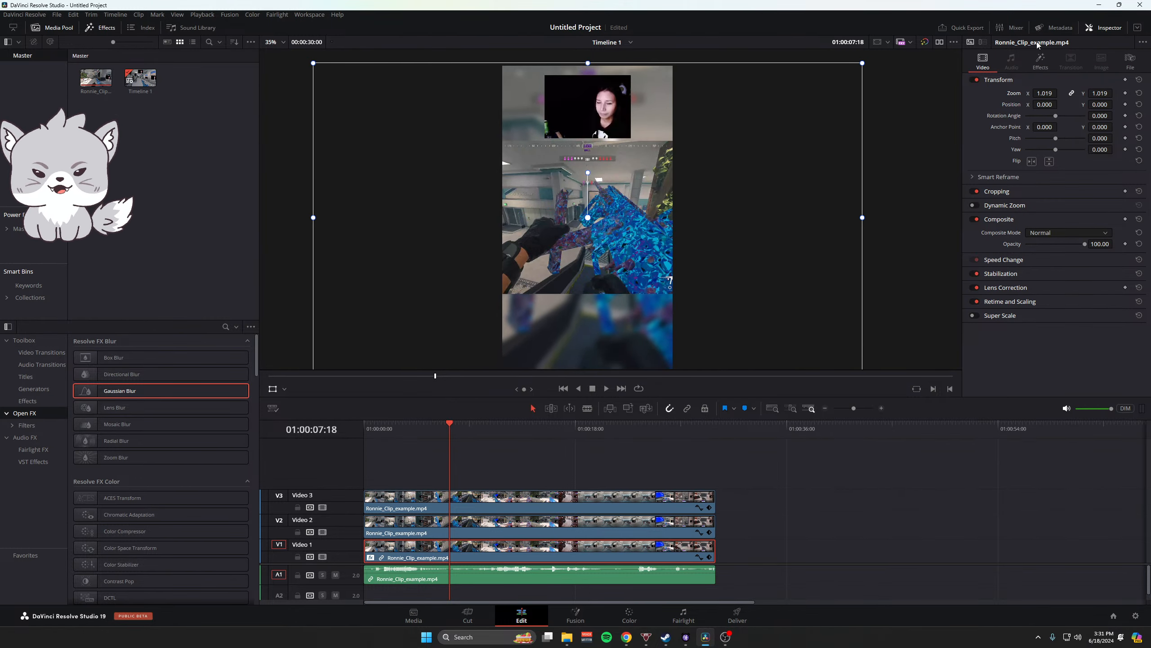
pyautogui.hotkey('ctrl', 's')
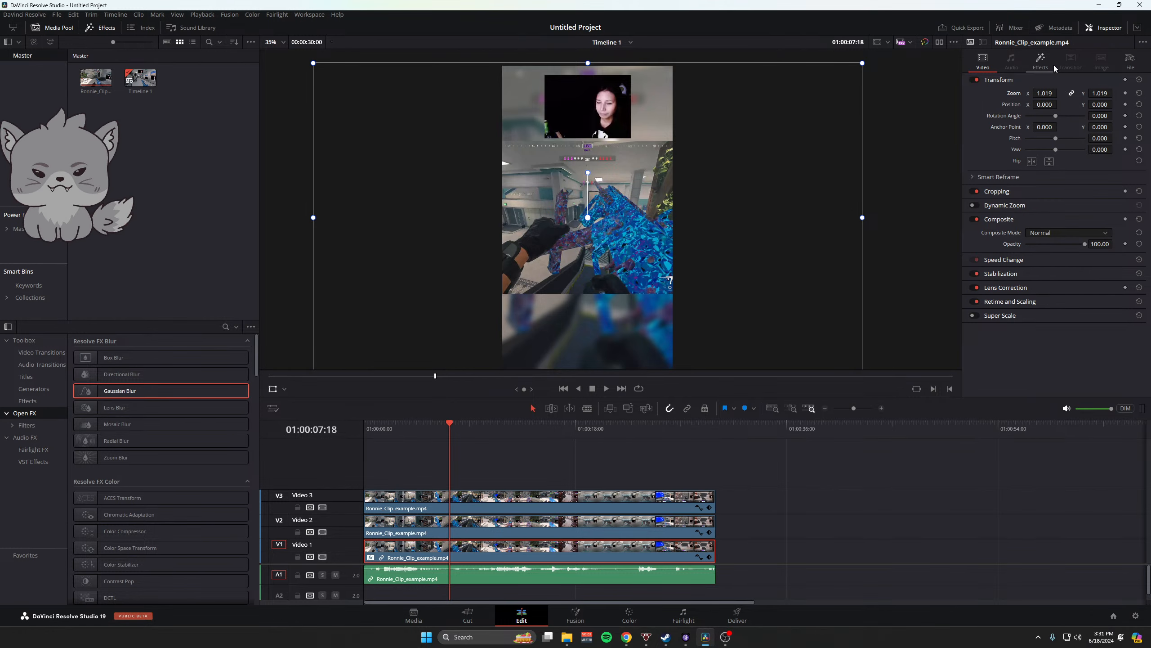
# - Raise the background clip's Gaussian Blur horizontal and vertical strength to 0.790 and start playback to check it
pyautogui.click(1043, 60)
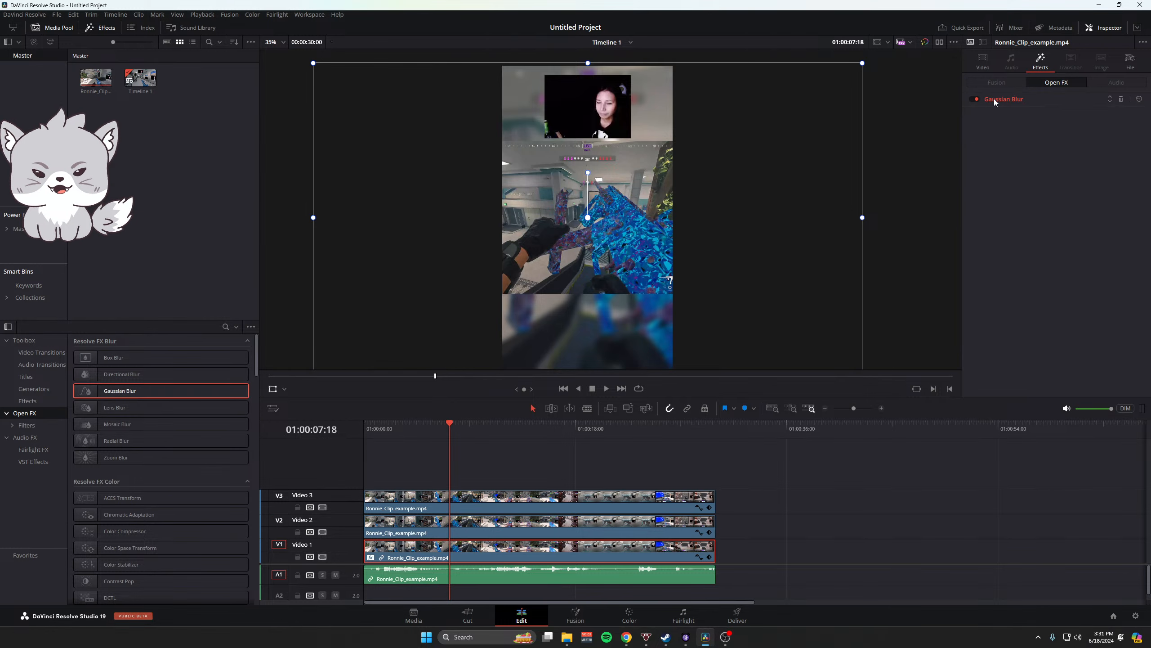
pyautogui.click(977, 98)
pyautogui.click(977, 98)
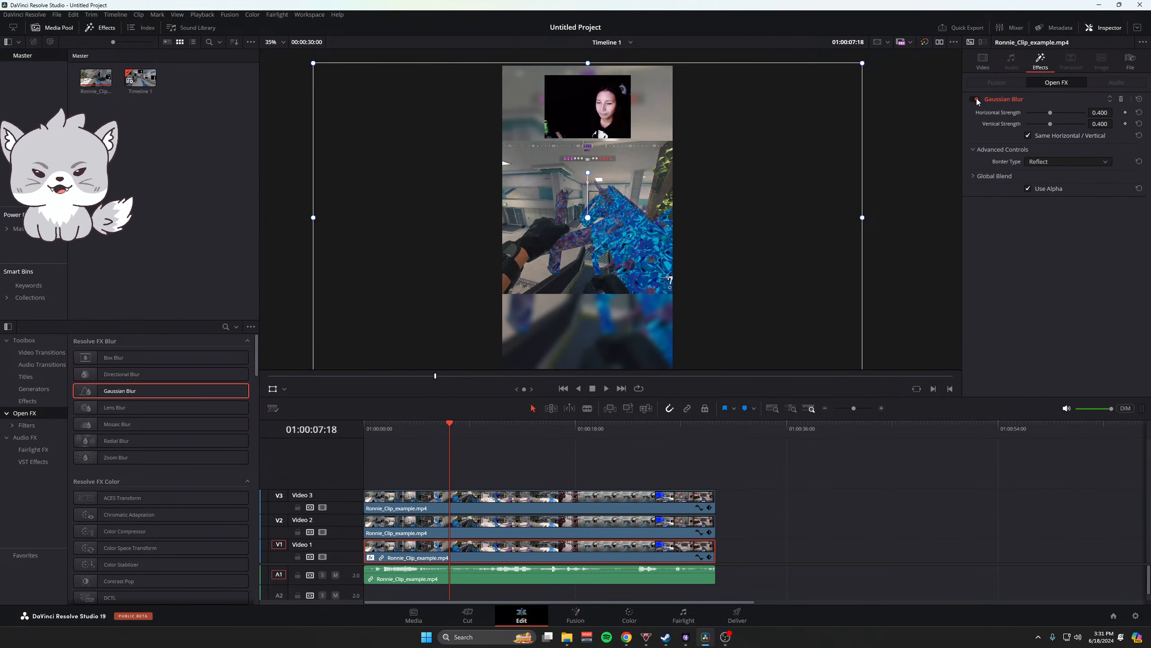
pyautogui.moveTo(1043, 114); pyautogui.dragTo(1072, 110)
pyautogui.press('space')
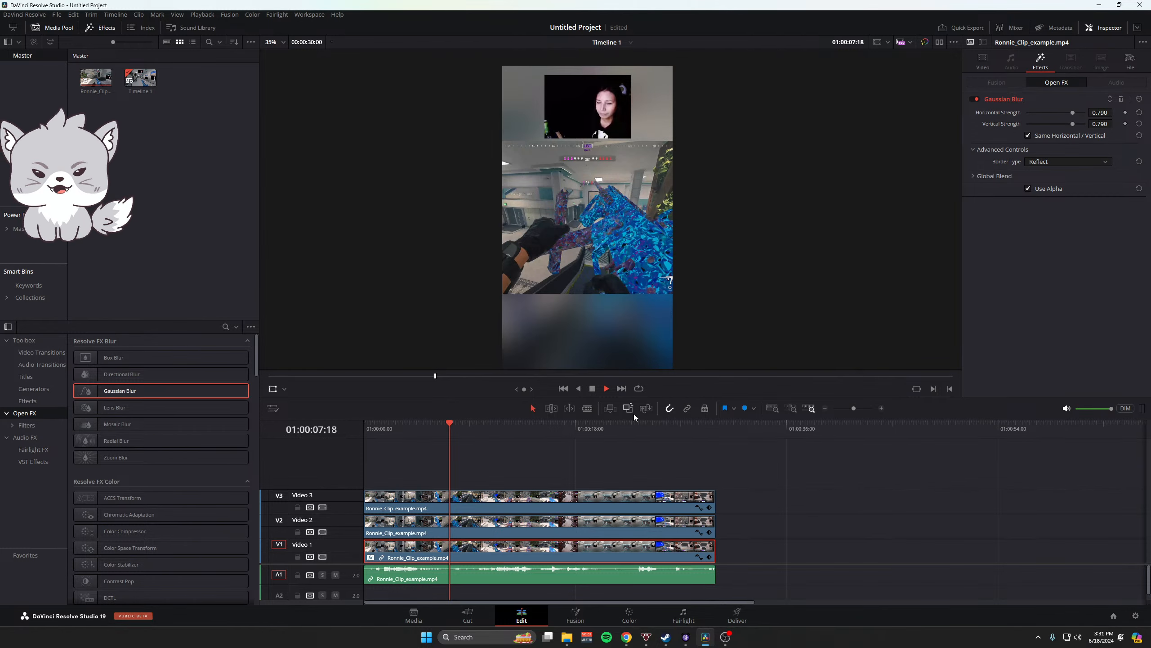
# - Set the background clip's Gaussian Blur strength to 0.287, check it in playback up to 01:00:20:41, and save the project
pyautogui.press('space')
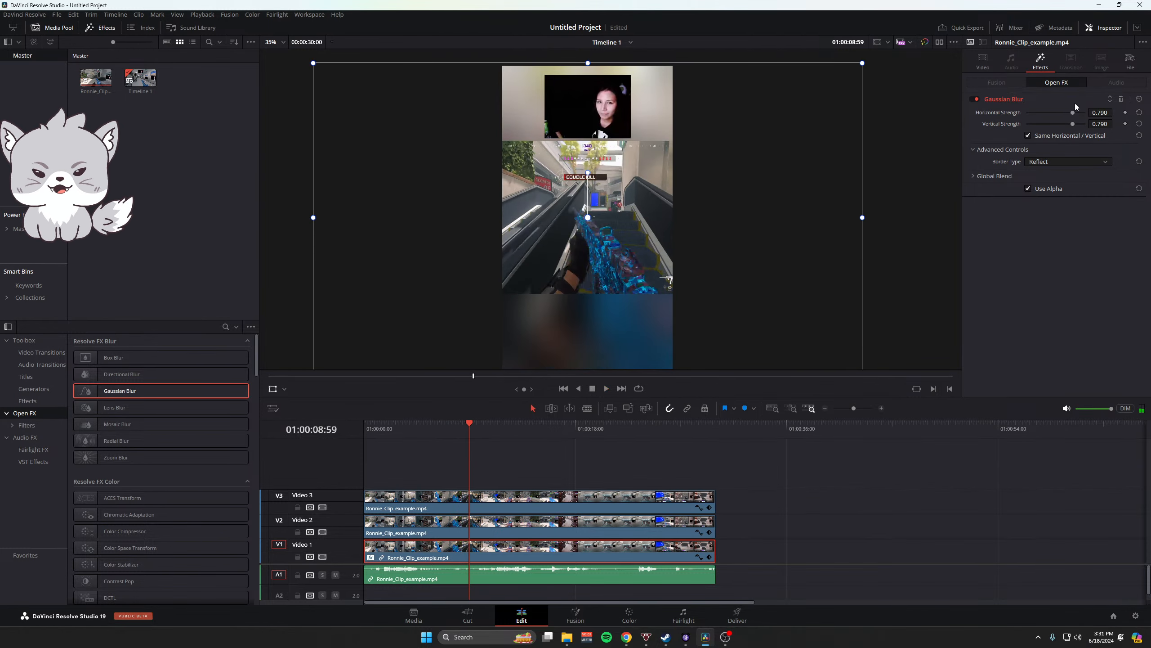
pyautogui.moveTo(1072, 112); pyautogui.dragTo(1044, 112)
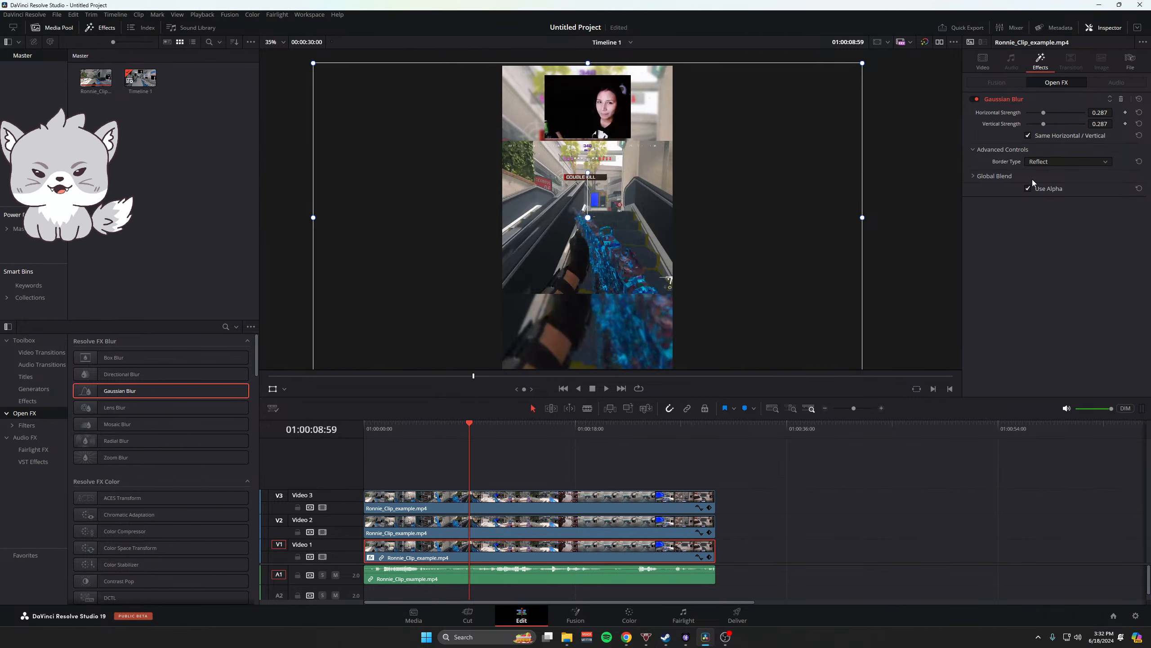
pyautogui.press('space')
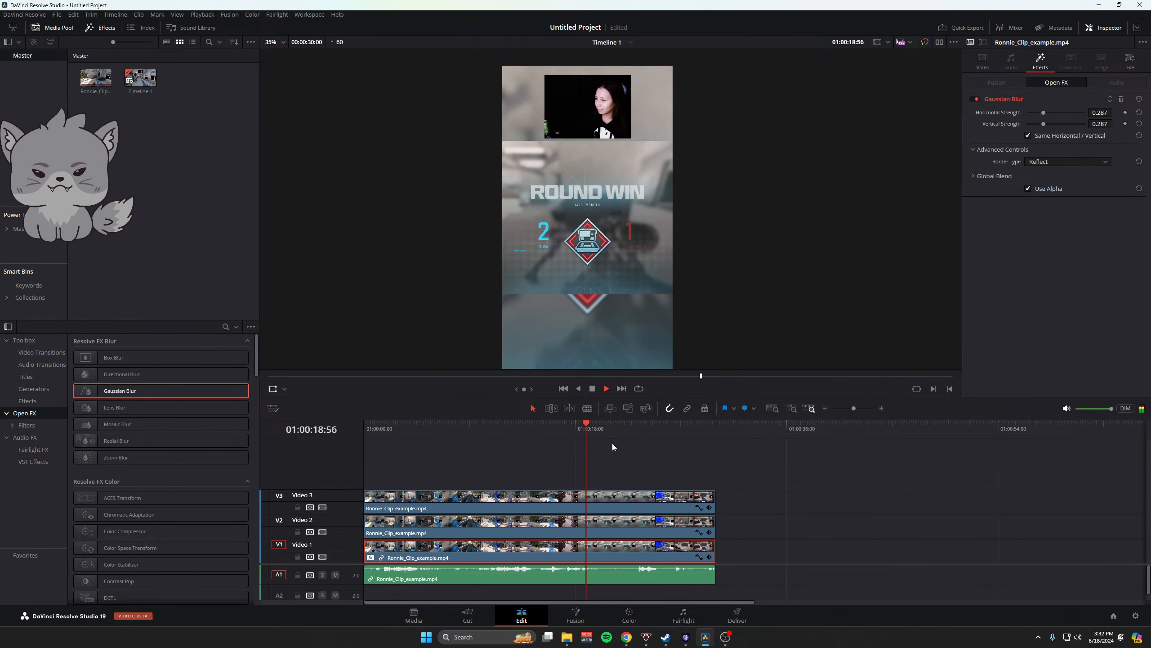
pyautogui.press('space')
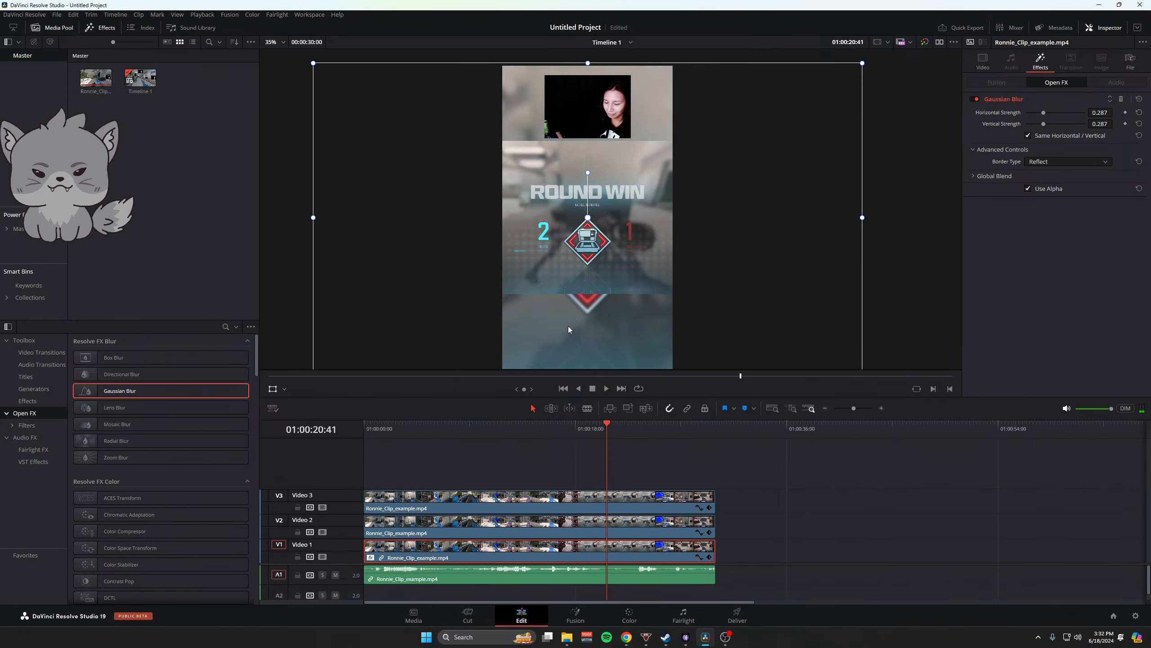
pyautogui.hotkey('ctrl', 's')
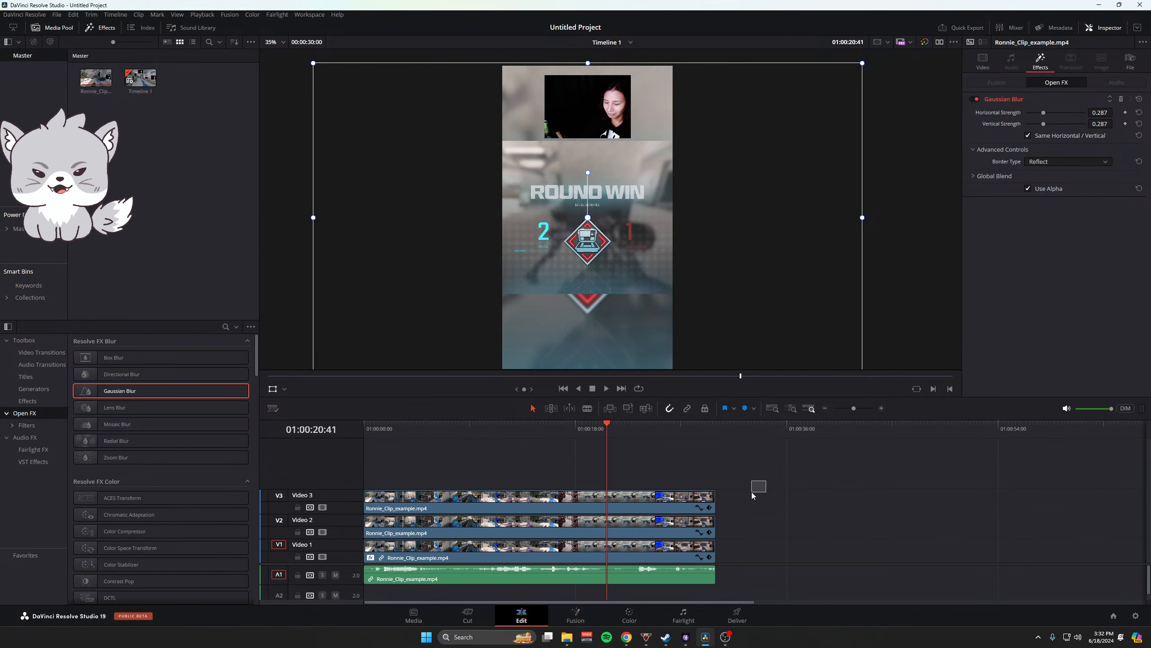
# - Trim the ends of all three video clips and the audio clip together back to the playhead at 01:00:20:41
pyautogui.click(755, 489)
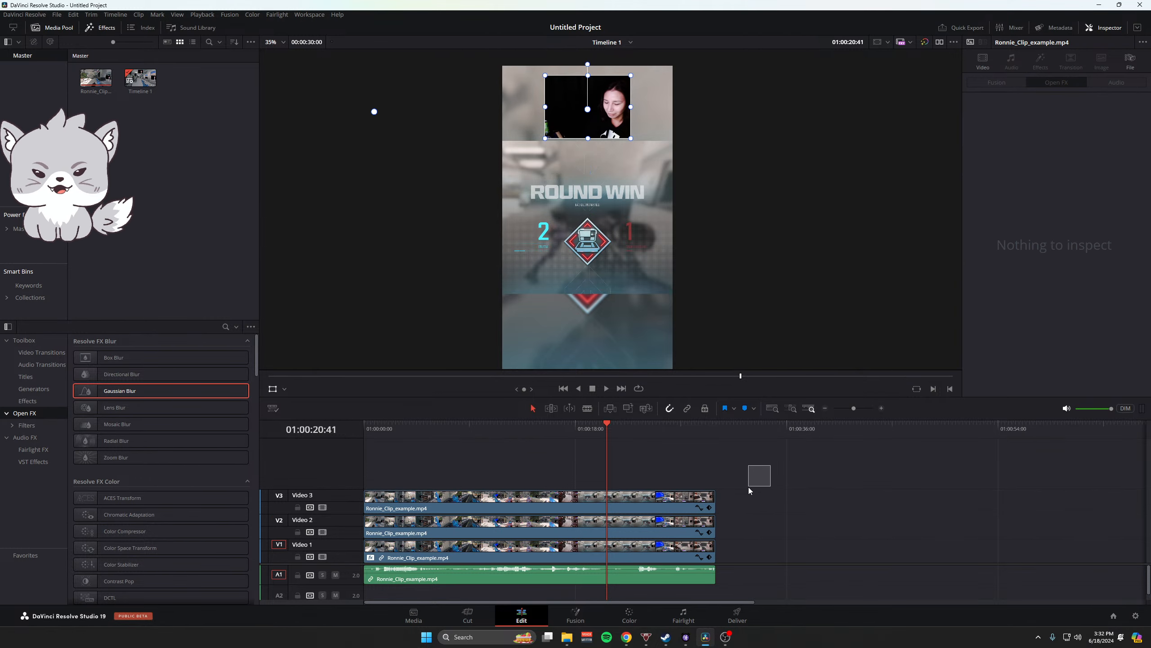
pyautogui.moveTo(738, 502); pyautogui.dragTo(676, 596)
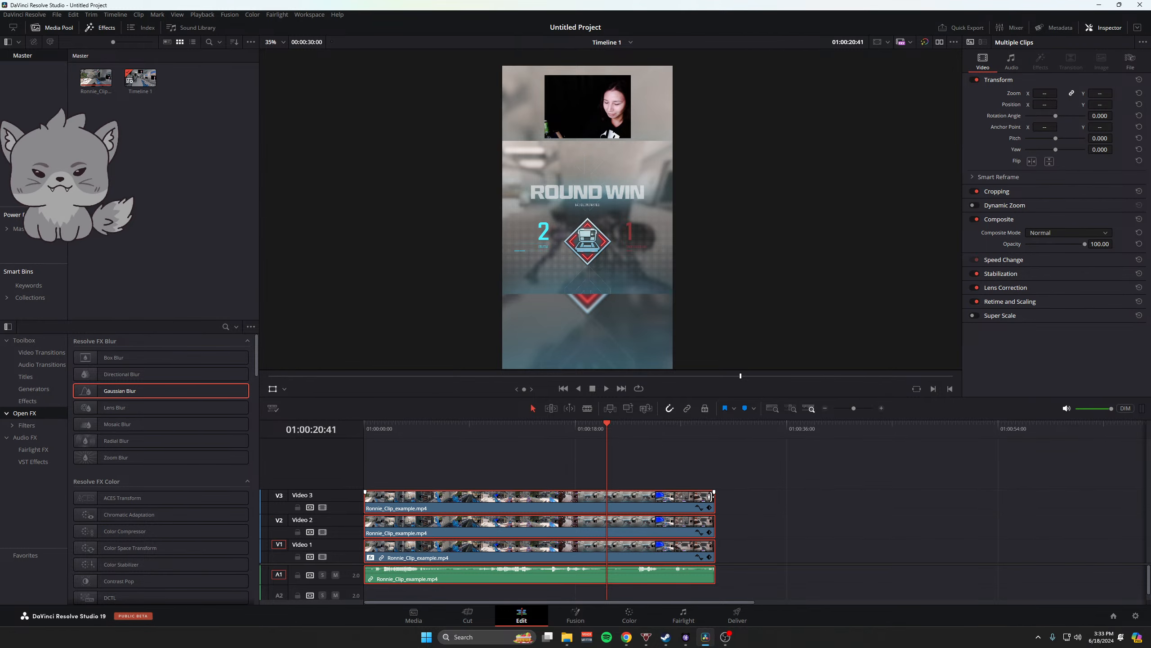
pyautogui.click(710, 496)
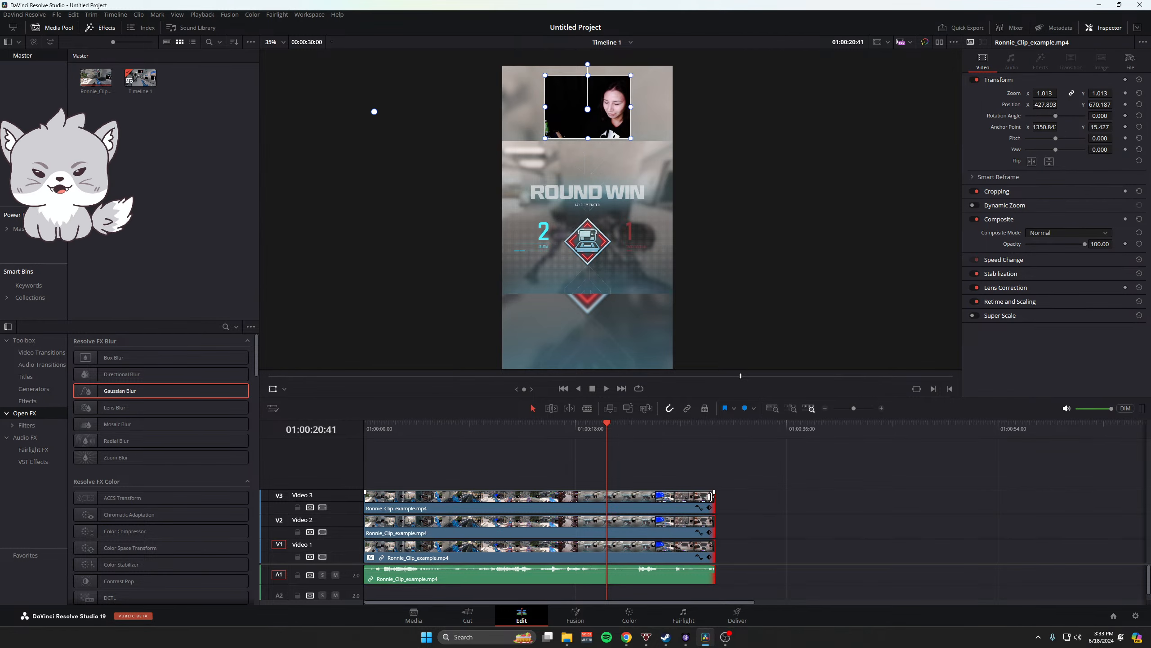
pyautogui.moveTo(709, 496); pyautogui.dragTo(605, 501)
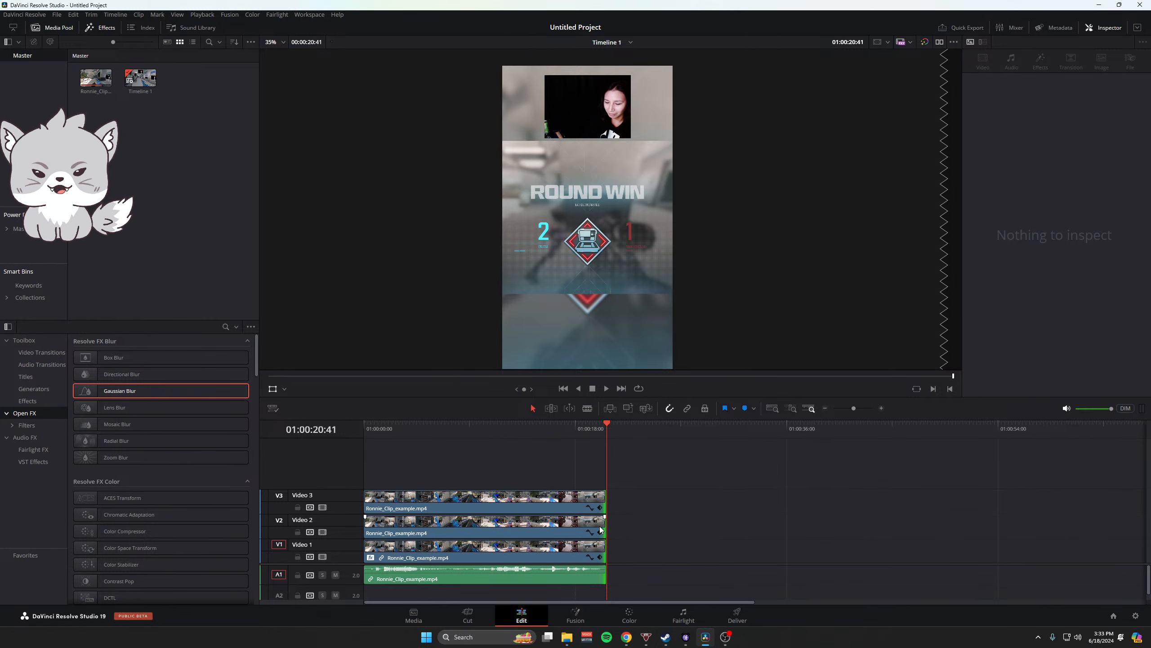
# - Play the trimmed timeline from its start in full screen to review the finished vertical video, and return to the editor
pyautogui.press('Home')
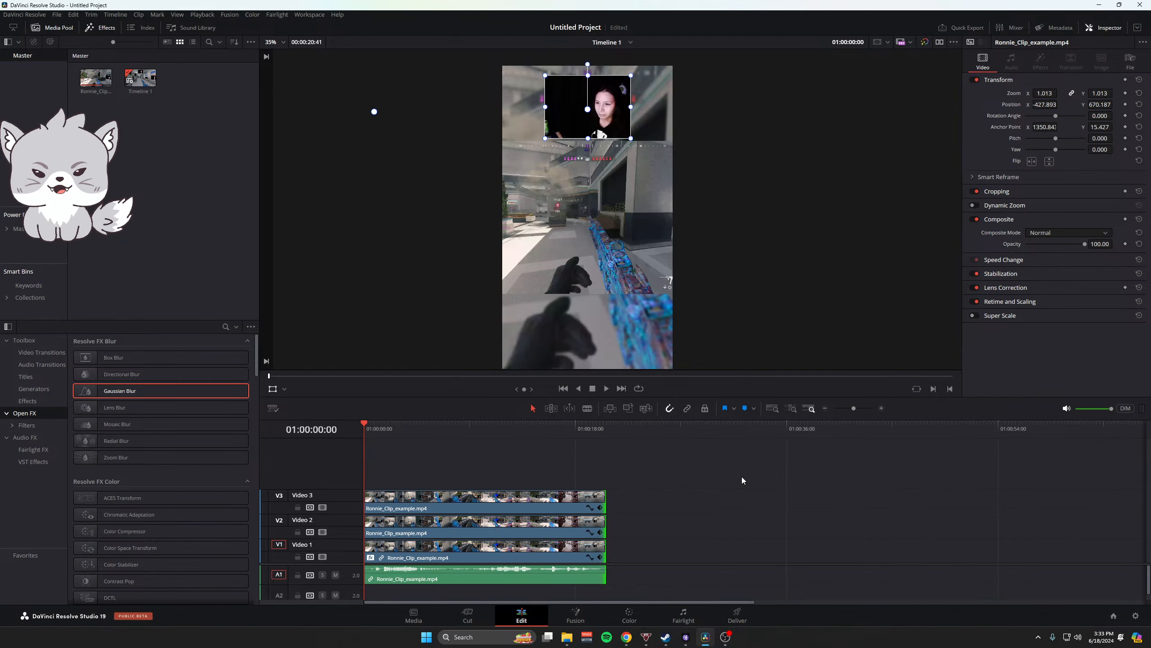
pyautogui.press('space')
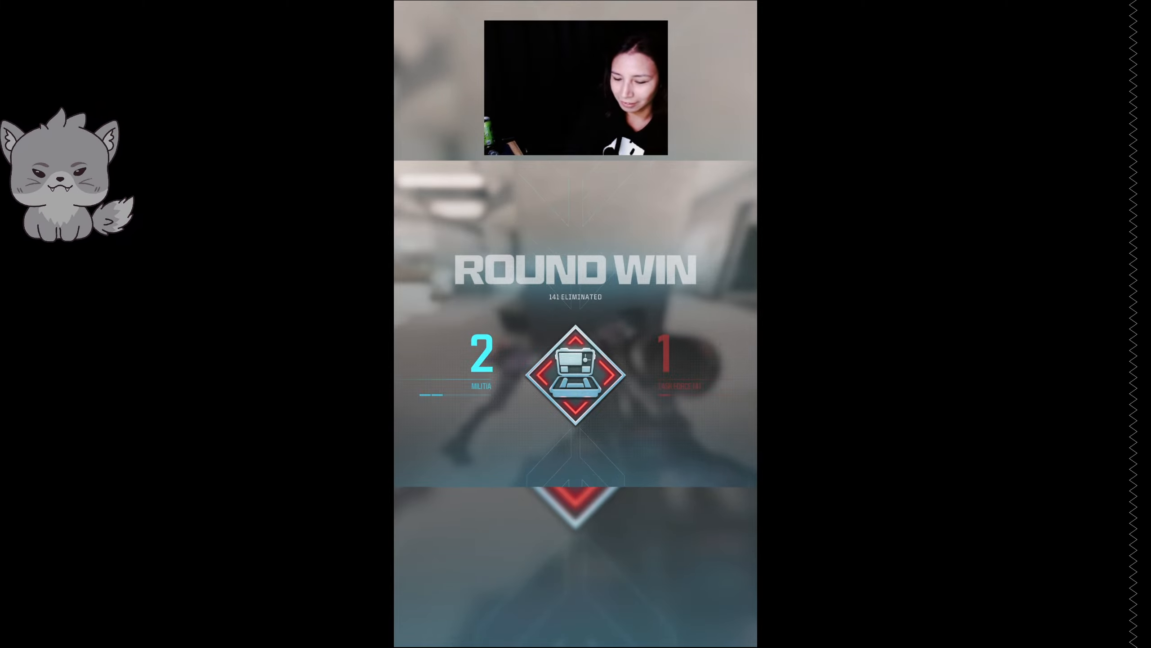
pyautogui.press('Escape')
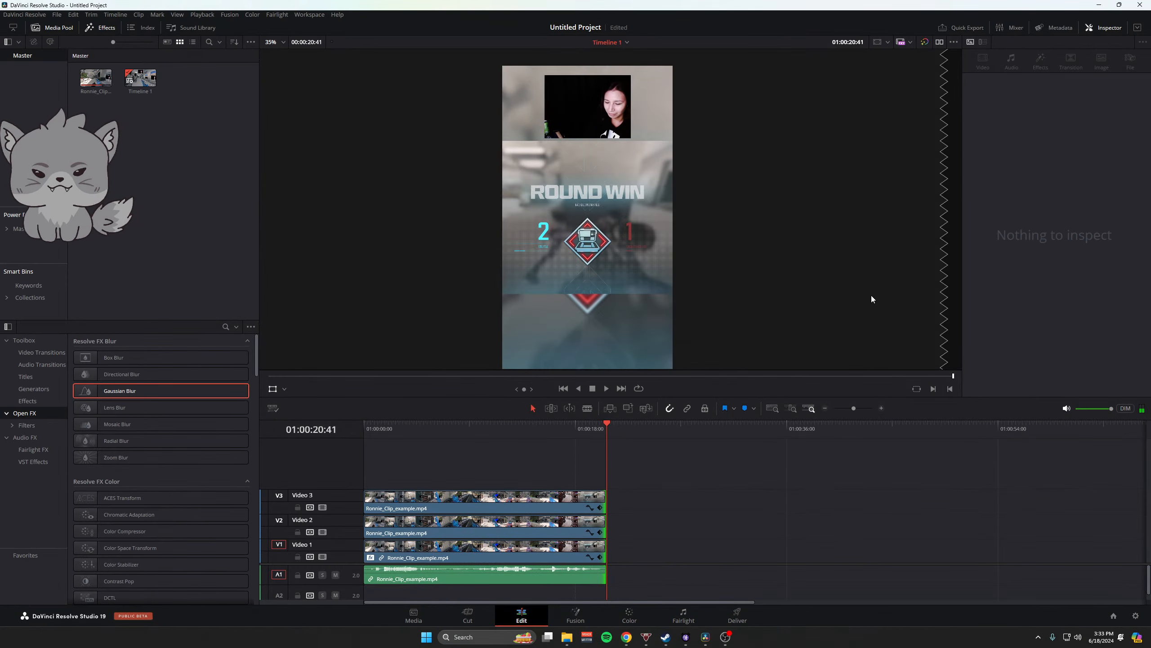